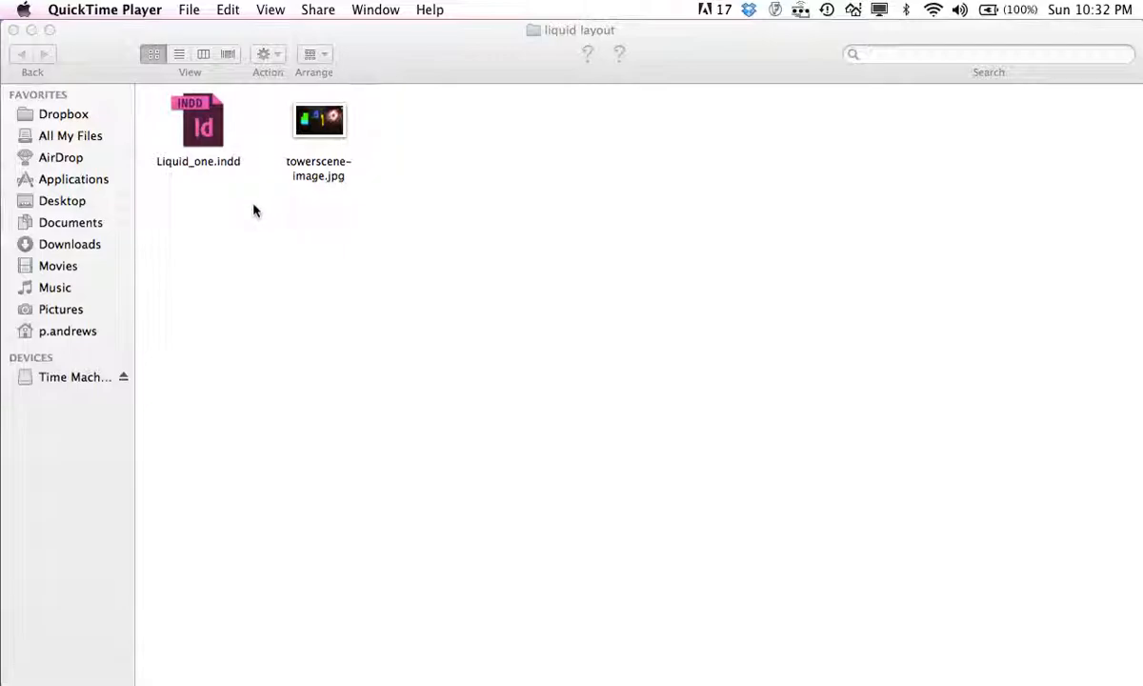
# Step: Open Liquid_one.indd from the liquid layout folder and bring its first page into view
pyautogui.doubleClick(202, 127)
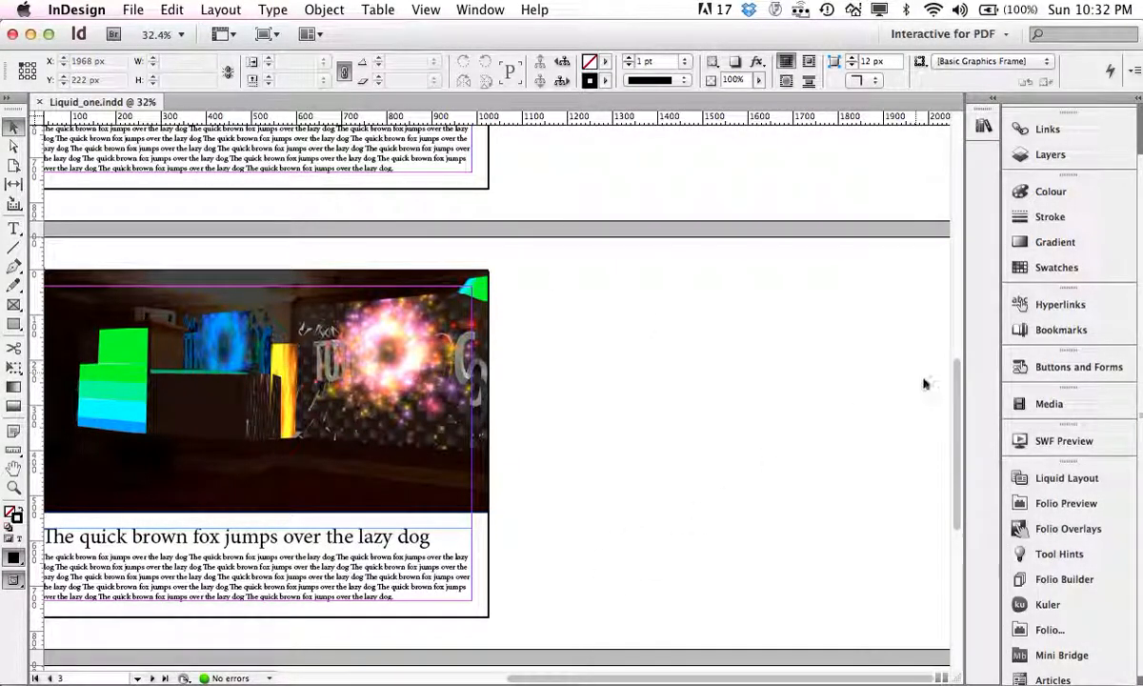
pyautogui.moveTo(956, 391); pyautogui.dragTo(972, 118)
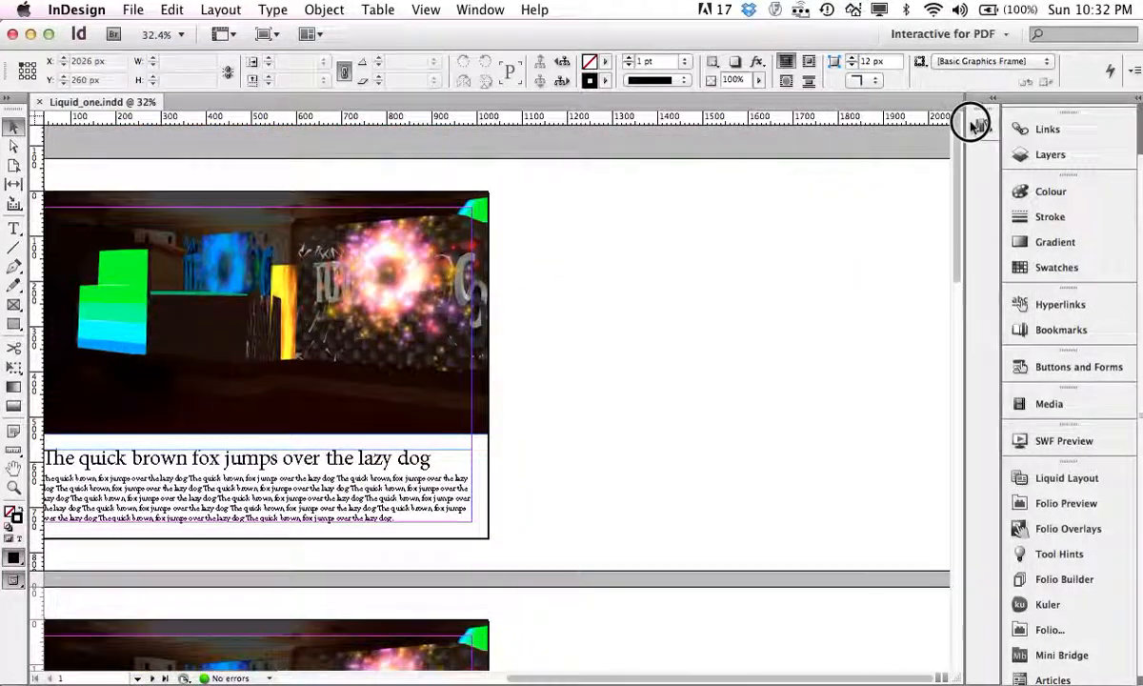
pyautogui.moveTo(585, 678); pyautogui.dragTo(515, 678)
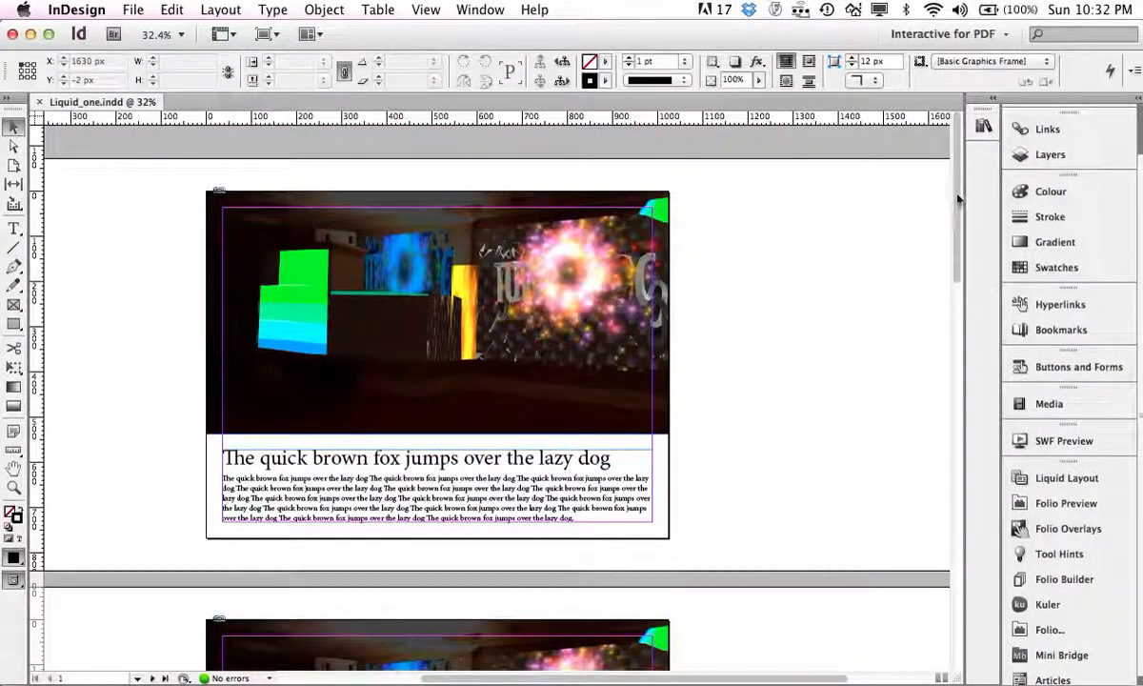
pyautogui.moveTo(958, 196)
pyautogui.mouseDown()
pyautogui.moveTo(917, 459)
pyautogui.moveTo(952, 567)
pyautogui.moveTo(974, 539)
pyautogui.moveTo(964, 187)
pyautogui.mouseUp()
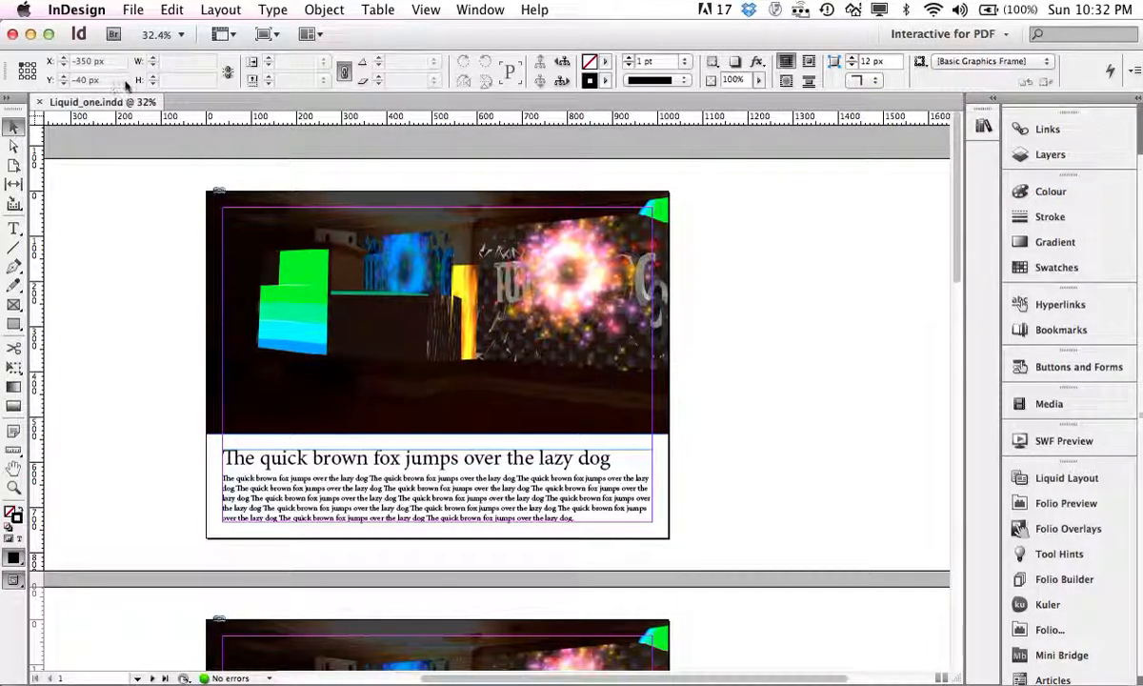
# Step: Select the first page and its image with the Page tool, and look through the available page size presets
pyautogui.click(15, 168)
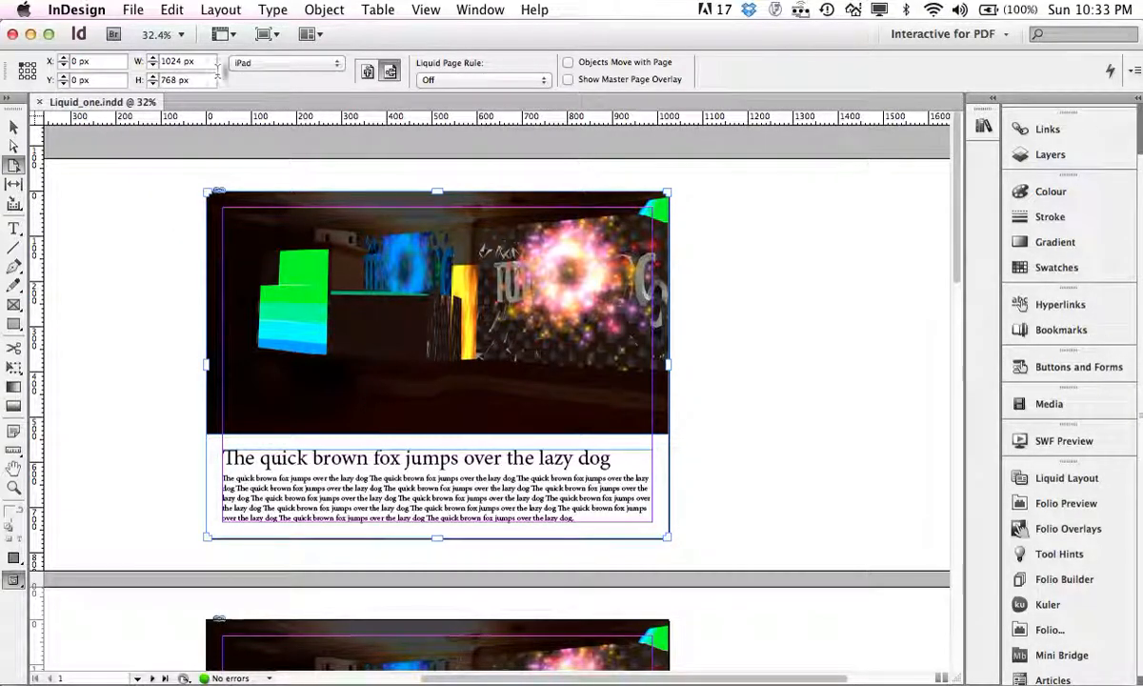
pyautogui.click(333, 63)
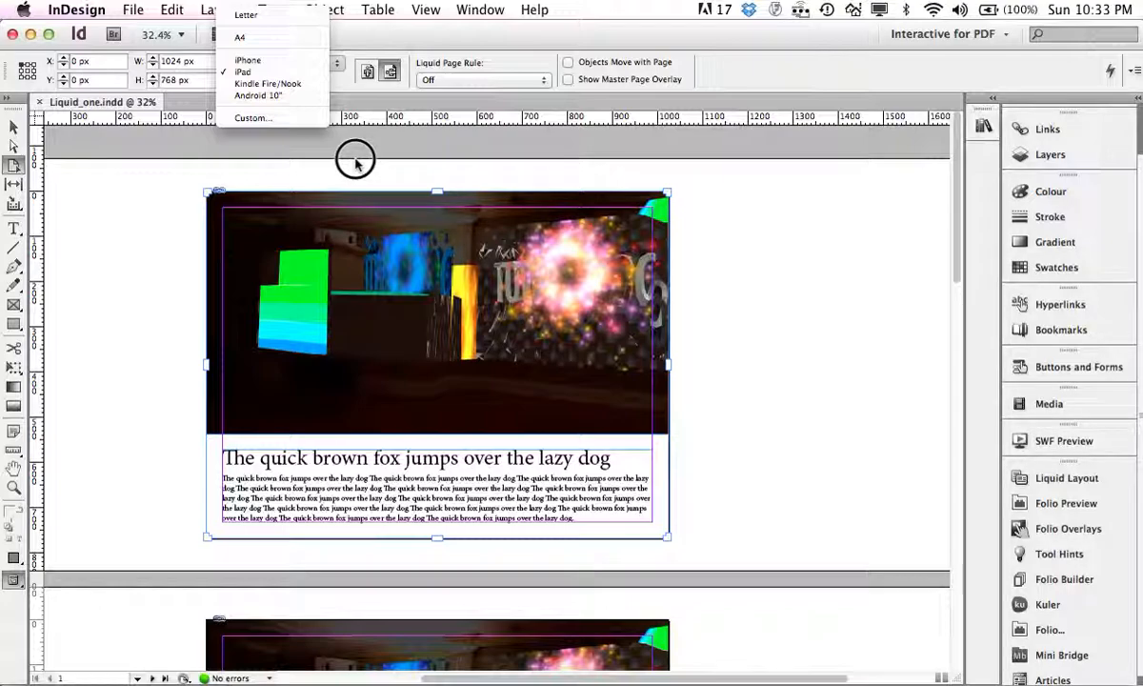
pyautogui.click(355, 162)
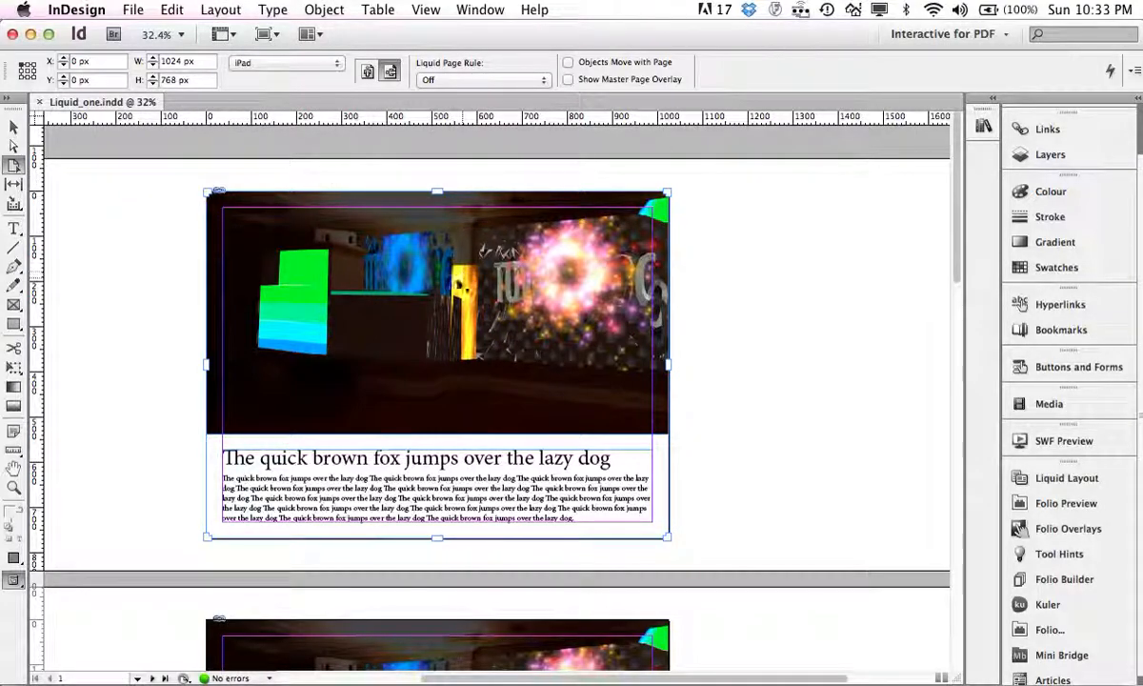
pyautogui.click(404, 293)
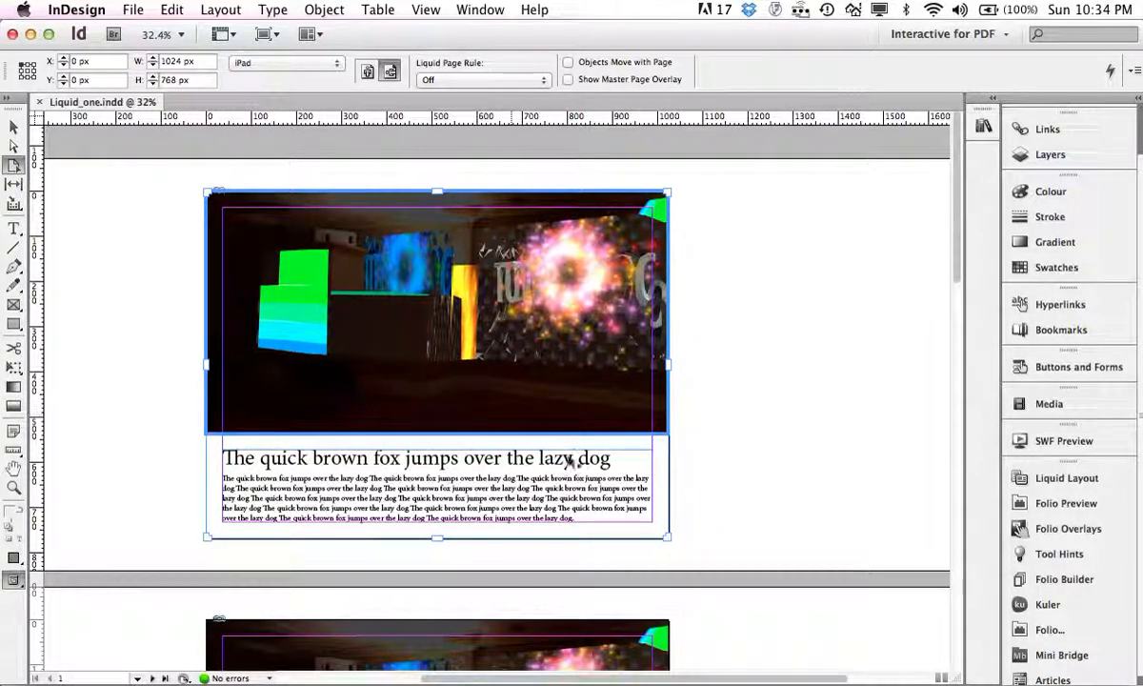
# Step: Try resizing the first page to 450 × 300 px with the liquid page rule off, switching it to portrait and back to landscape
pyautogui.moveTo(660, 545); pyautogui.dragTo(431, 352)
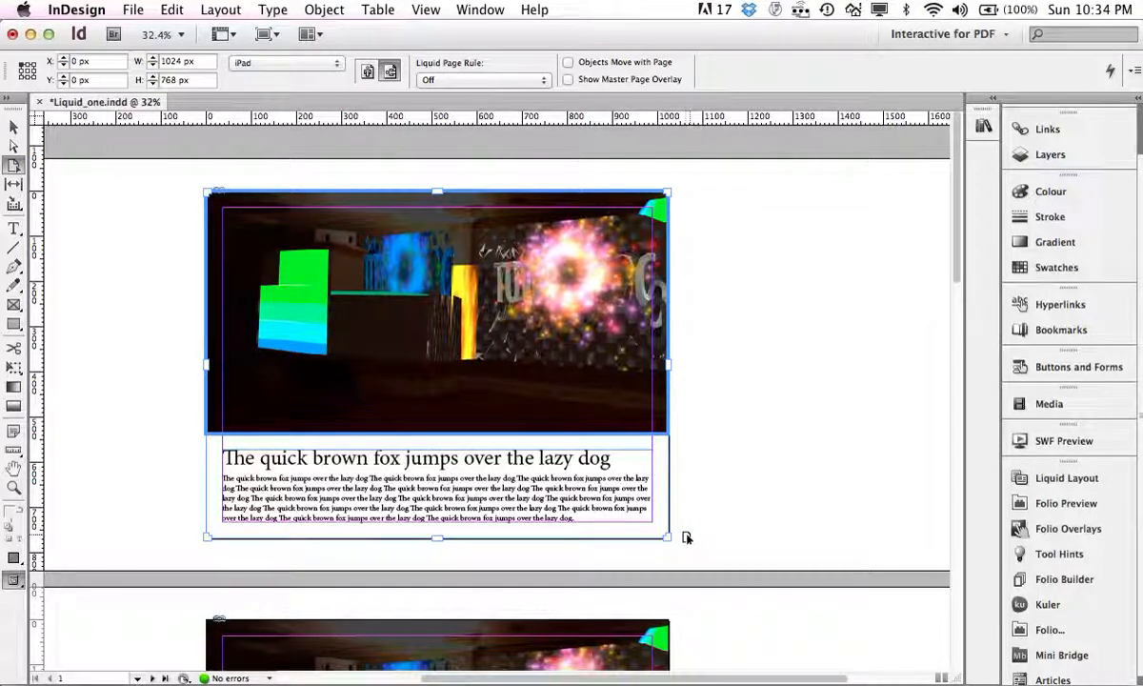
pyautogui.moveTo(670, 539); pyautogui.dragTo(431, 312)
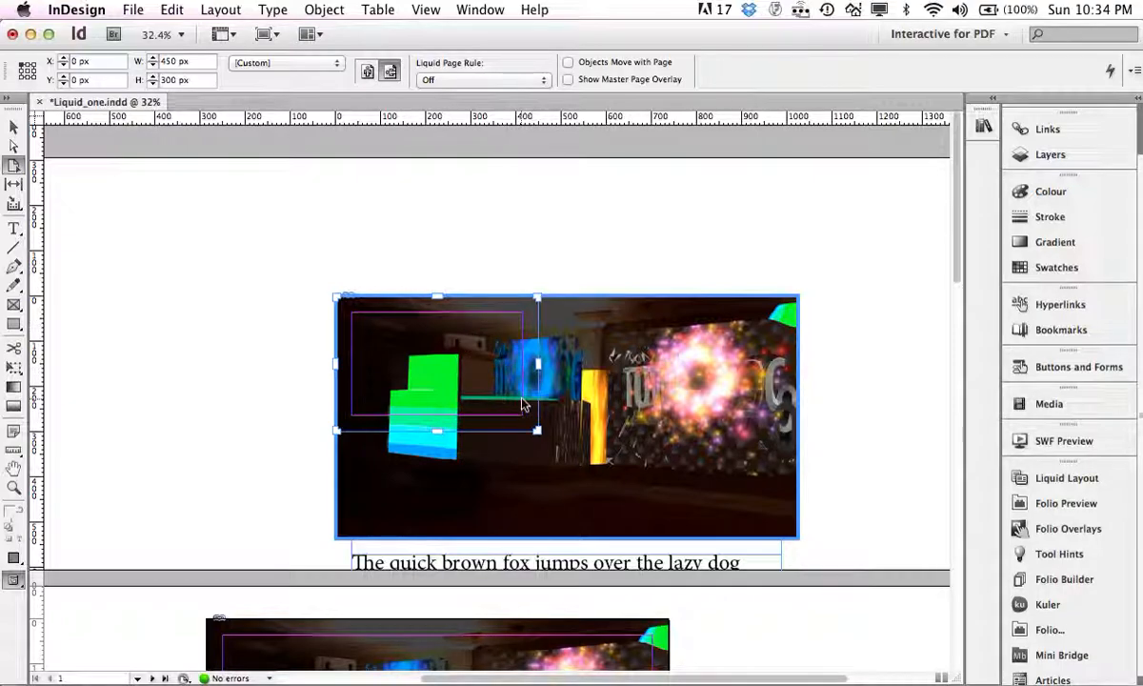
pyautogui.click(367, 73)
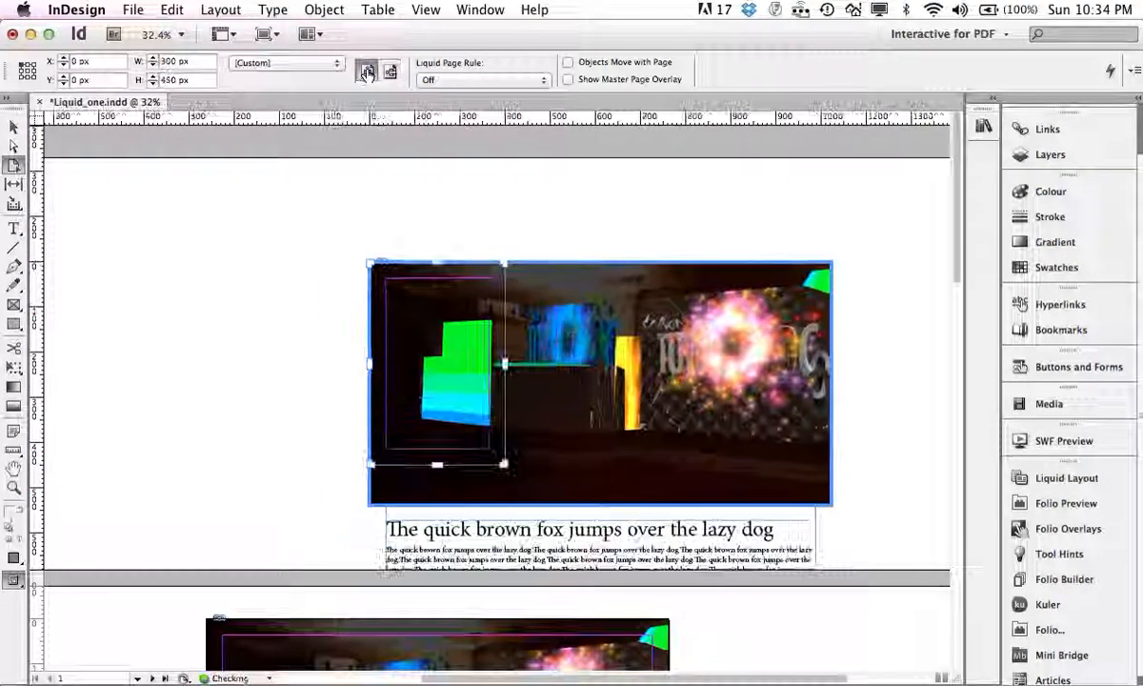
pyautogui.click(389, 72)
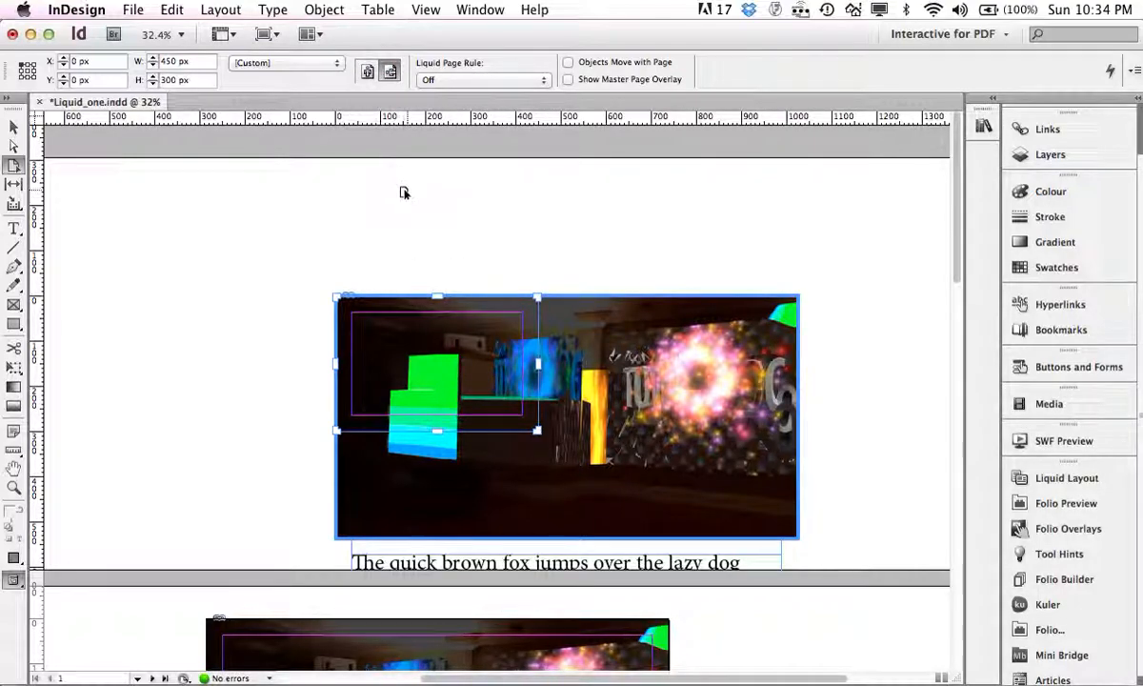
# Step: Undo the custom page size and orientation changes on the first page
pyautogui.press('super+z')
pyautogui.press('super+z')
pyautogui.press('super+z')
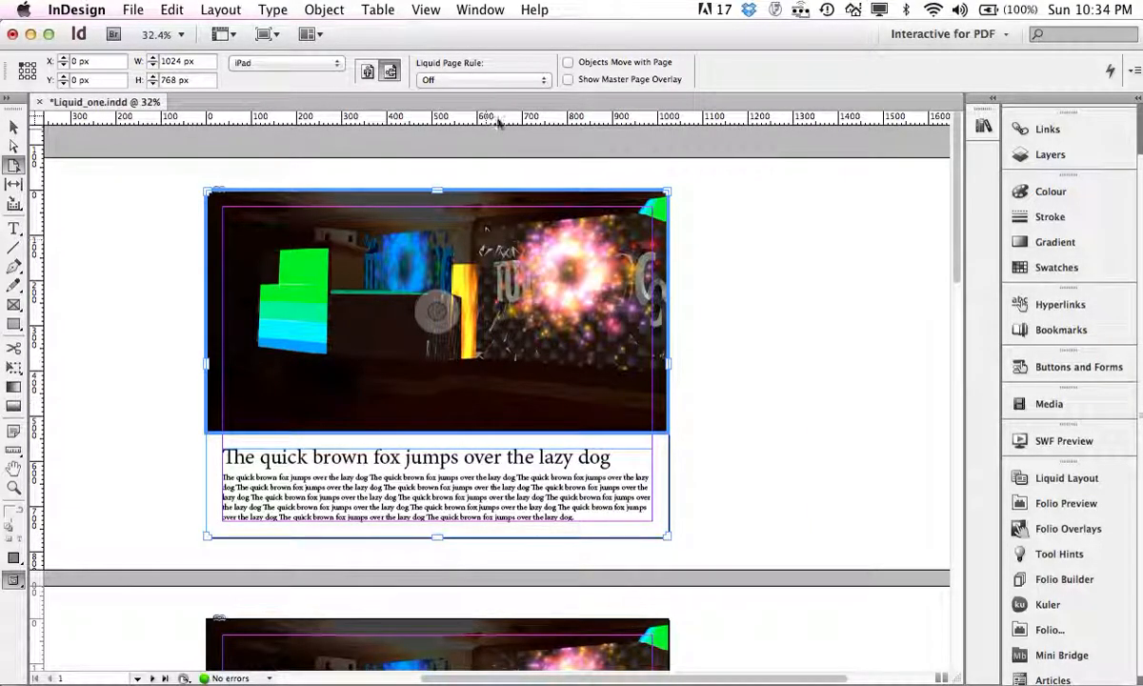
# Step: Set the first page's Liquid Page Rule to Scale
pyautogui.click(543, 81)
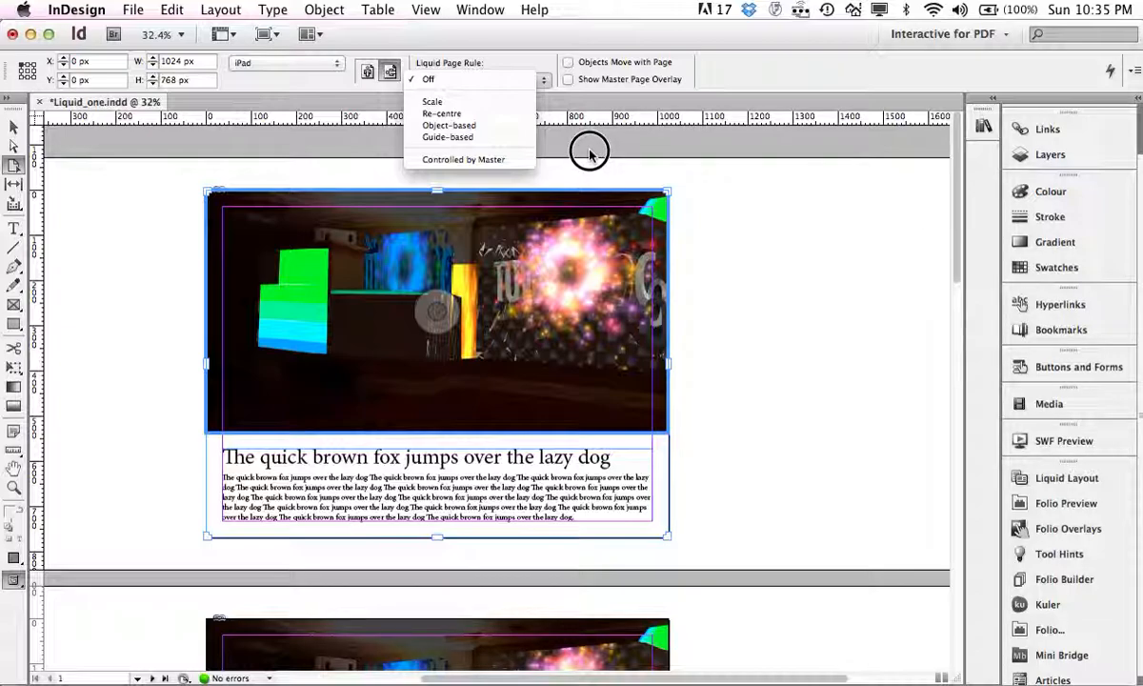
pyautogui.click(439, 103)
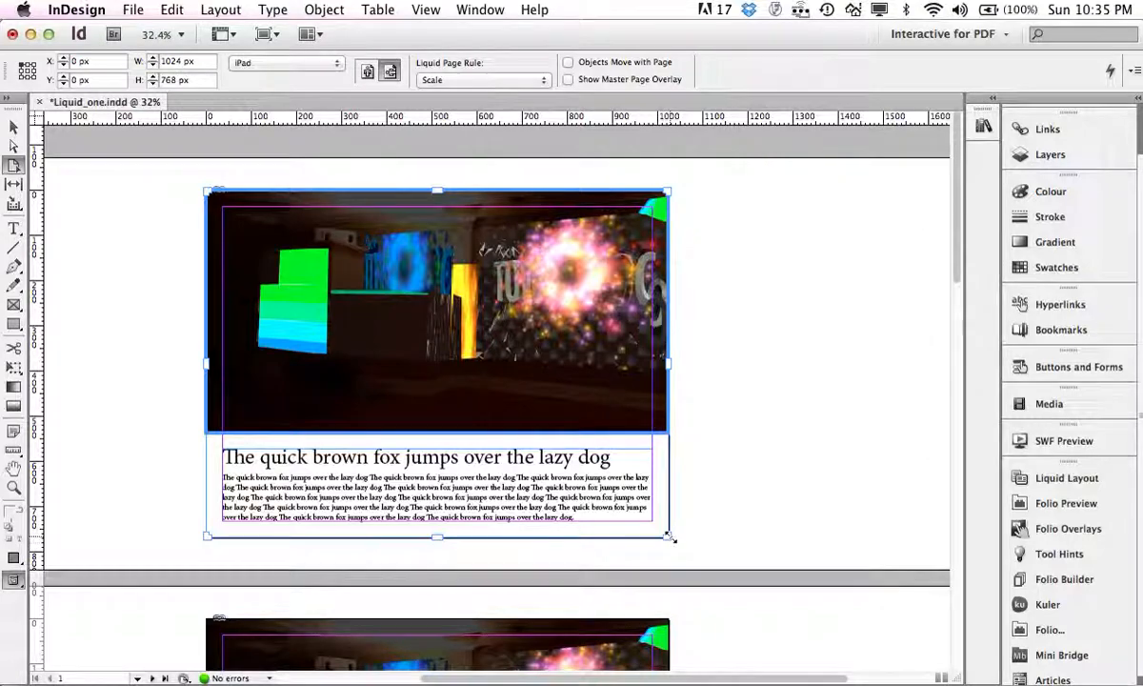
# Step: Test the Scale rule by resizing the page to about 512 × 674 px, undoing it, and switching to portrait and back to landscape
pyautogui.moveTo(670, 537); pyautogui.dragTo(559, 352)
pyautogui.moveTo(652, 379); pyautogui.dragTo(429, 481)
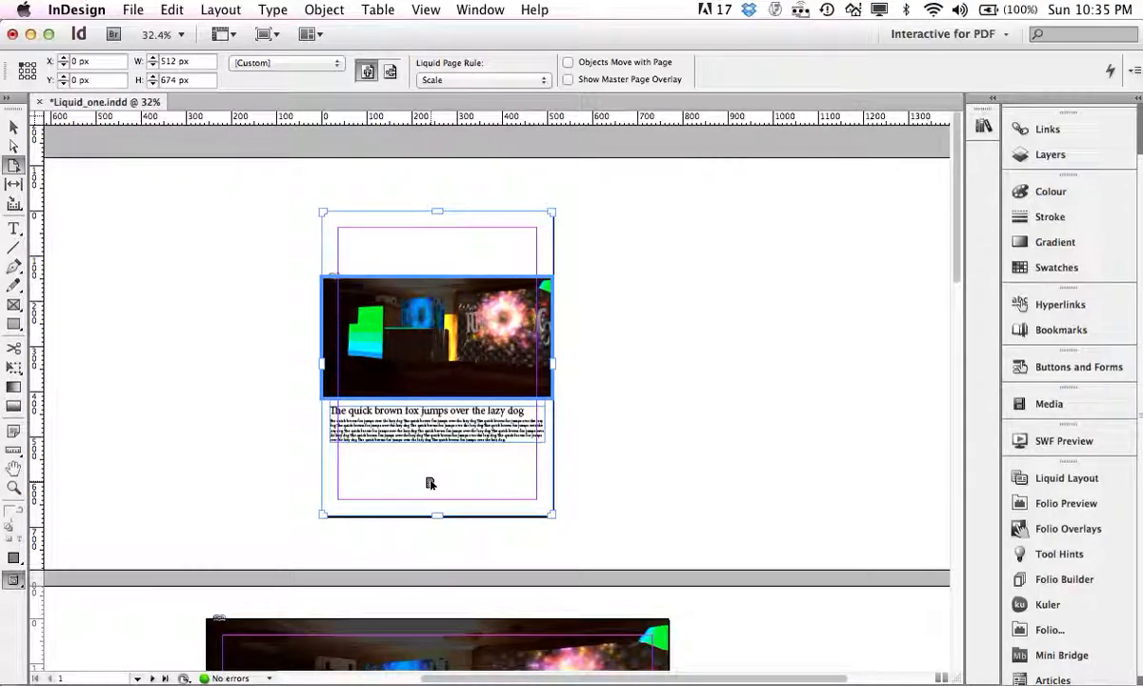
pyautogui.press('super+z')
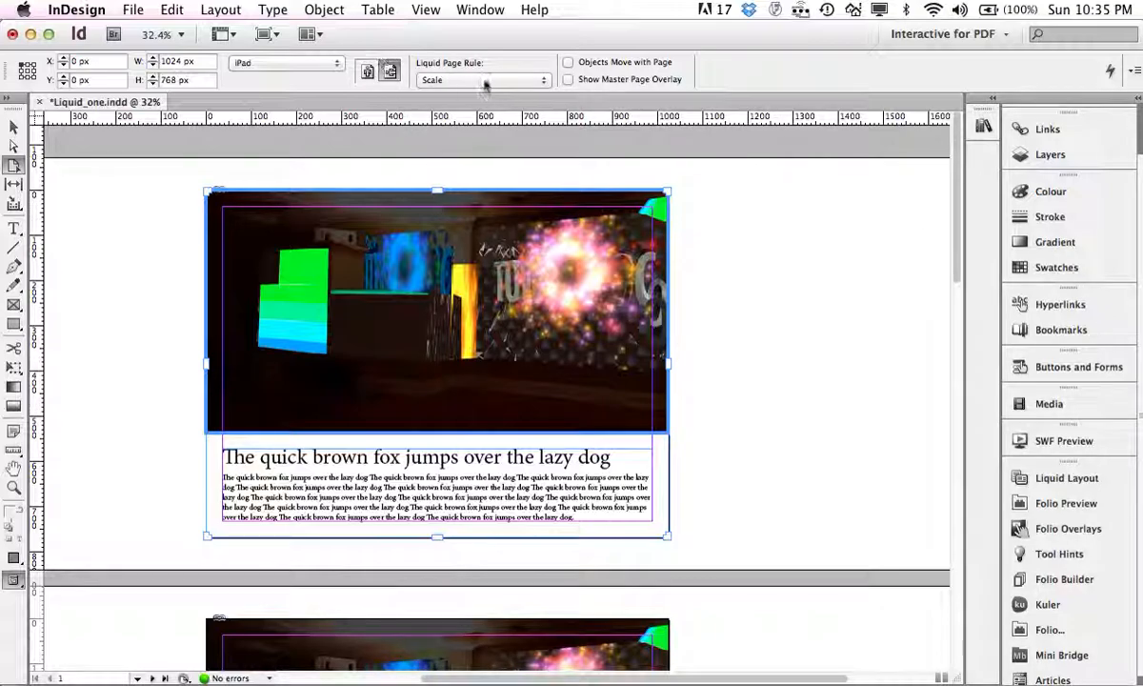
pyautogui.click(366, 73)
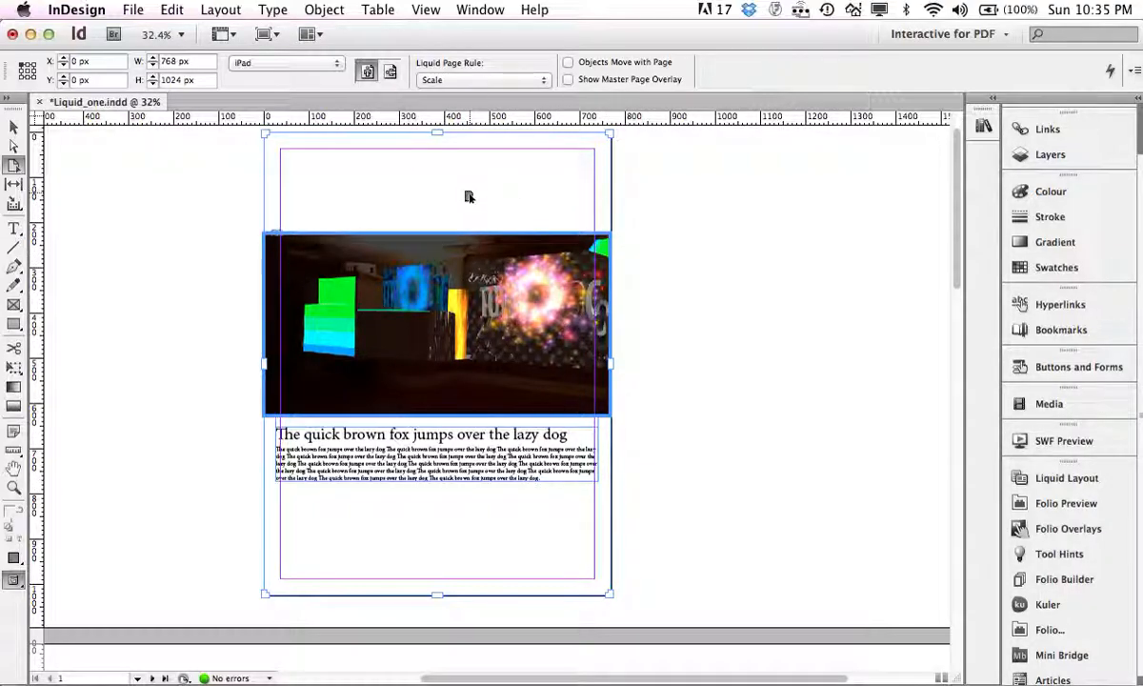
pyautogui.click(390, 72)
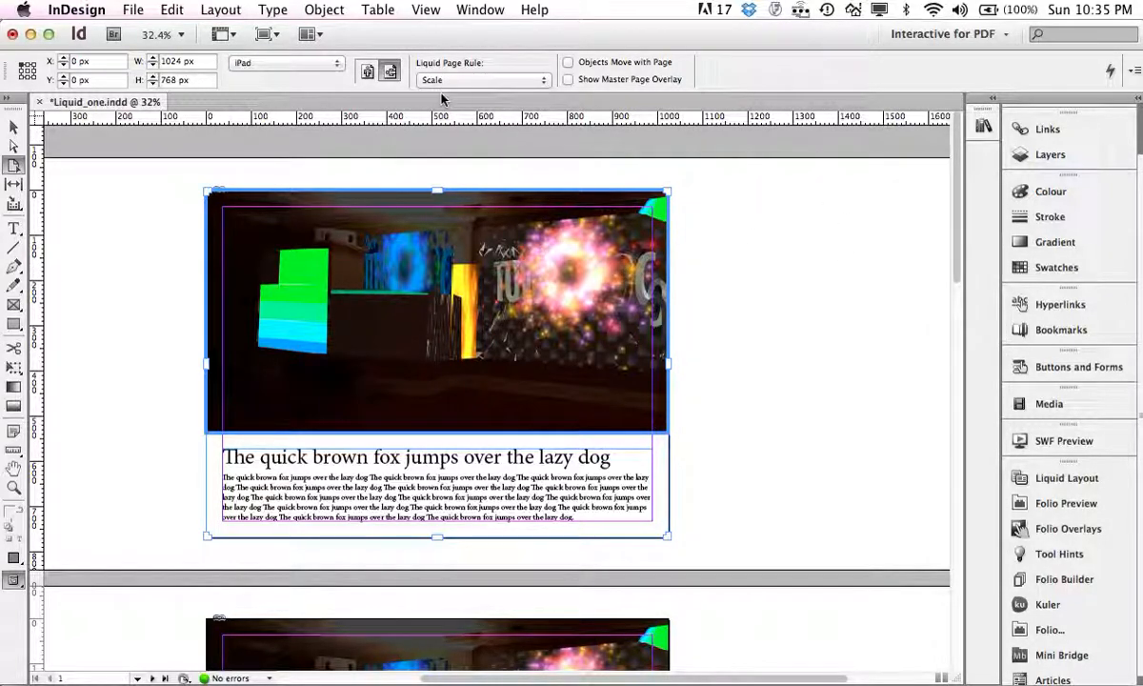
# Step: Set the second page's Liquid Page Rule to Re-centre and preview the page at a larger width
pyautogui.moveTo(960, 217); pyautogui.dragTo(948, 353)
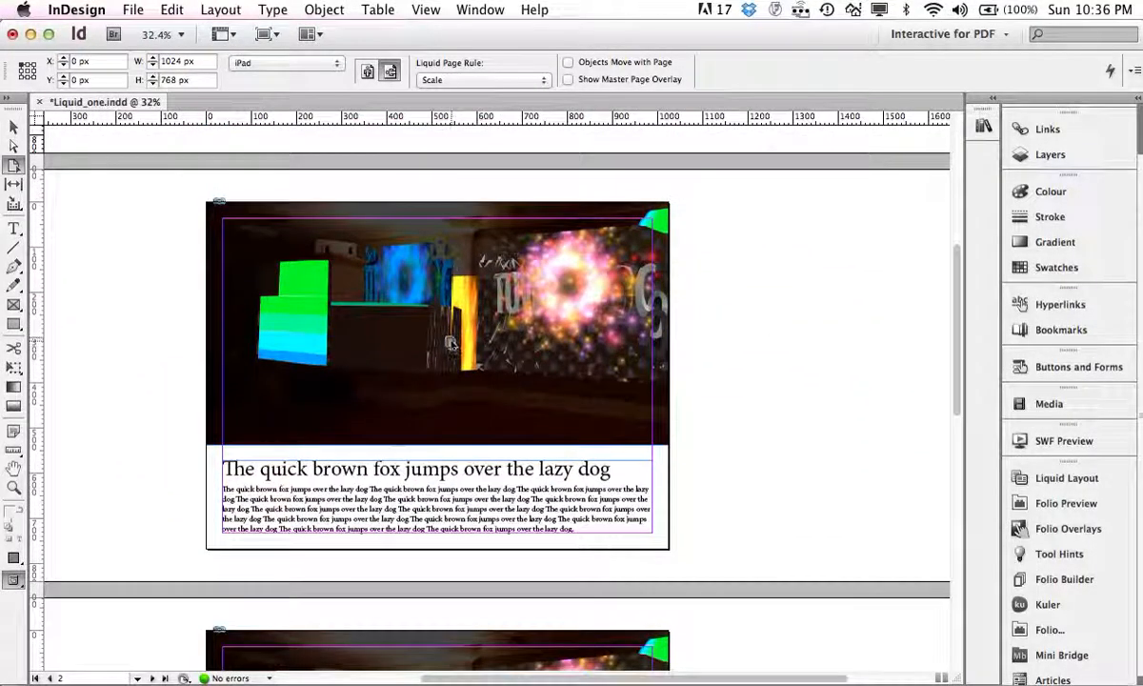
pyautogui.click(444, 349)
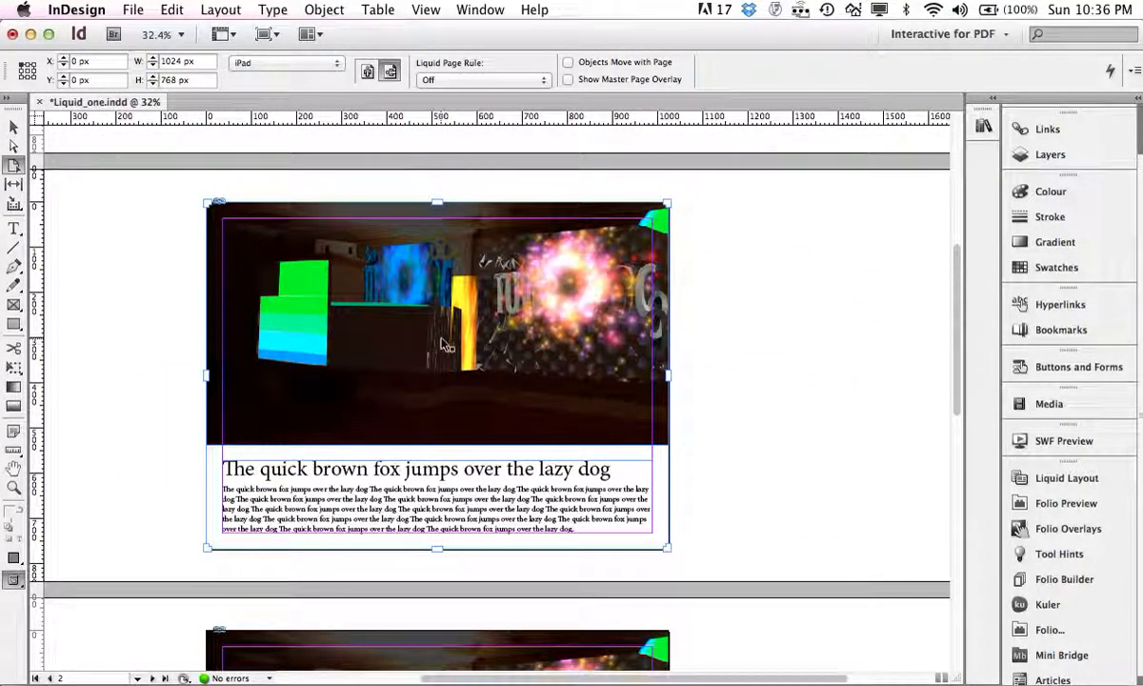
pyautogui.click(465, 81)
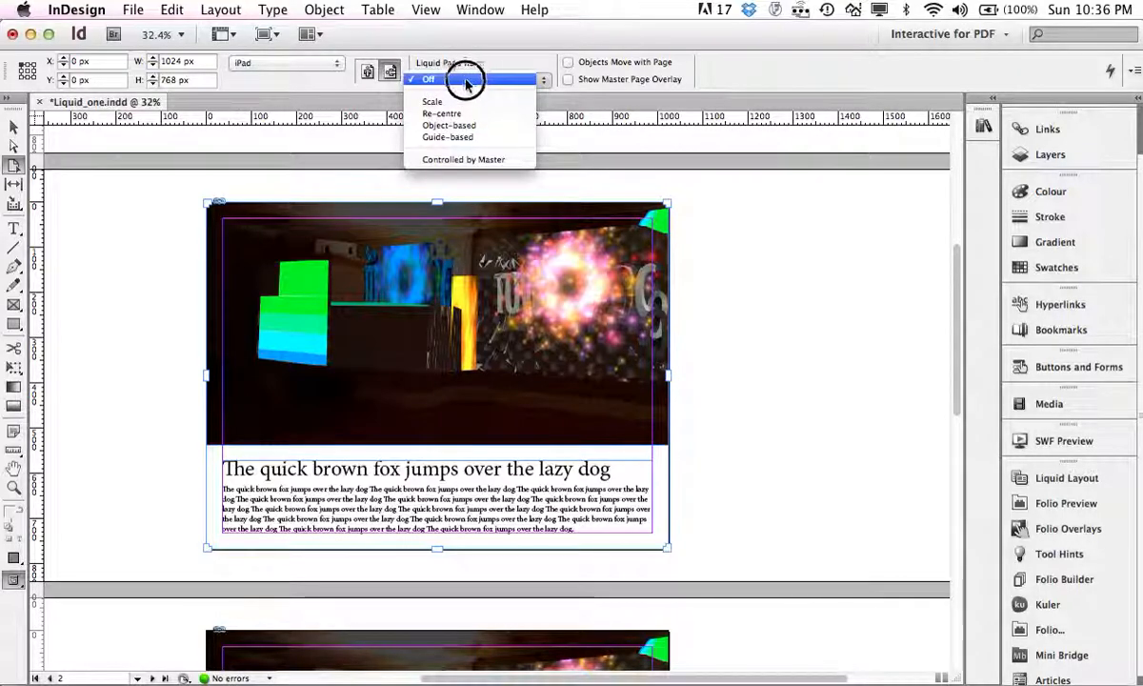
pyautogui.click(465, 115)
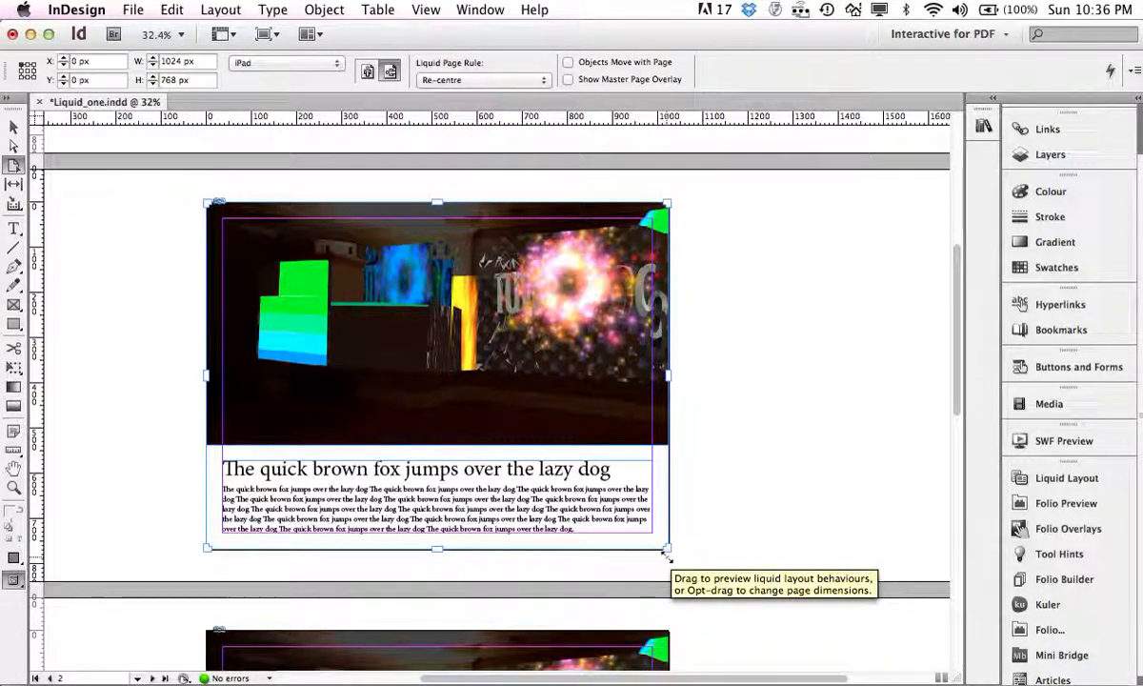
pyautogui.moveTo(668, 549); pyautogui.dragTo(793, 554)
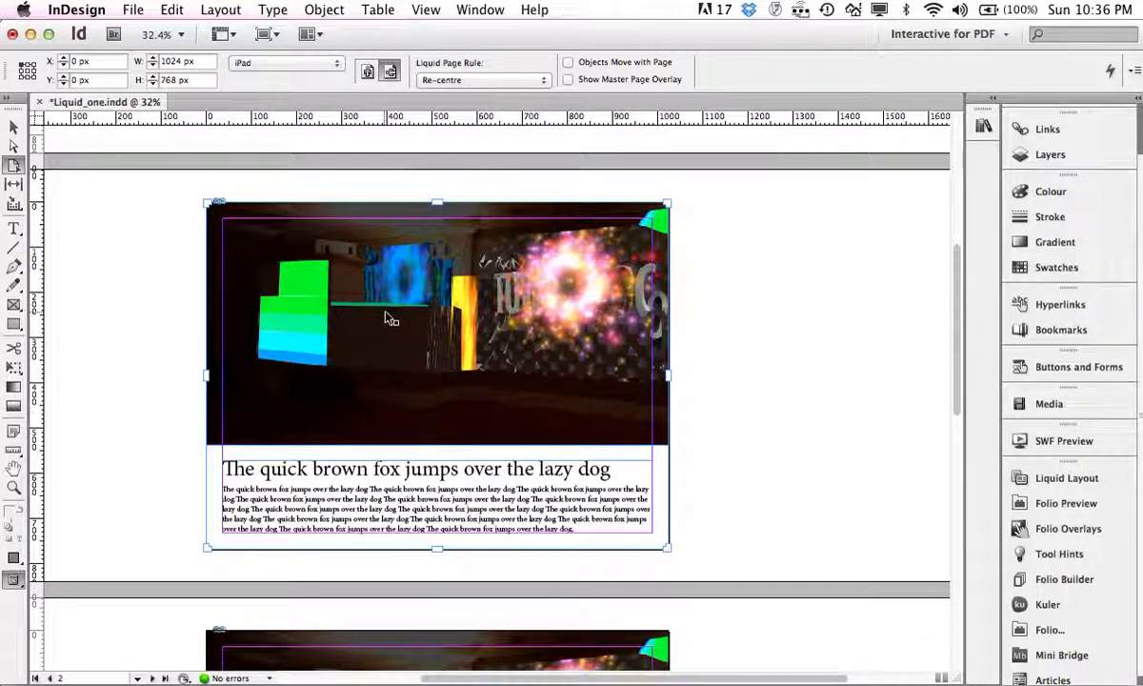
# Step: Select the third page with the Page tool and set its Liquid Page Rule to Object-based
pyautogui.moveTo(959, 343); pyautogui.dragTo(912, 472)
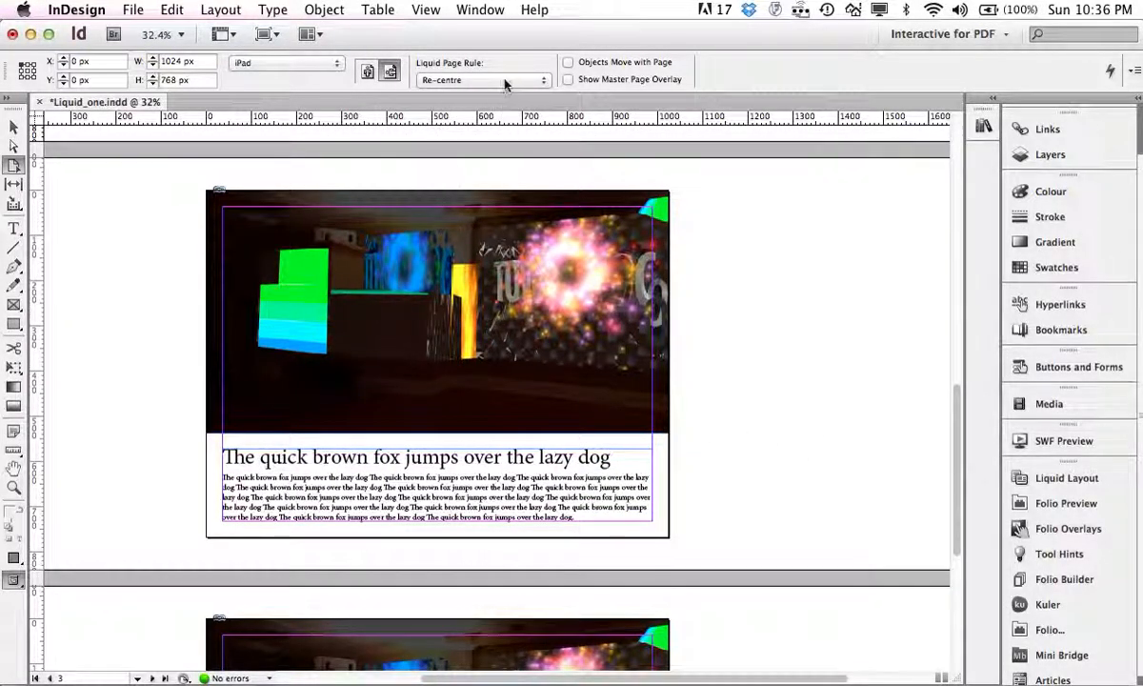
pyautogui.click(505, 84)
pyautogui.click(481, 92)
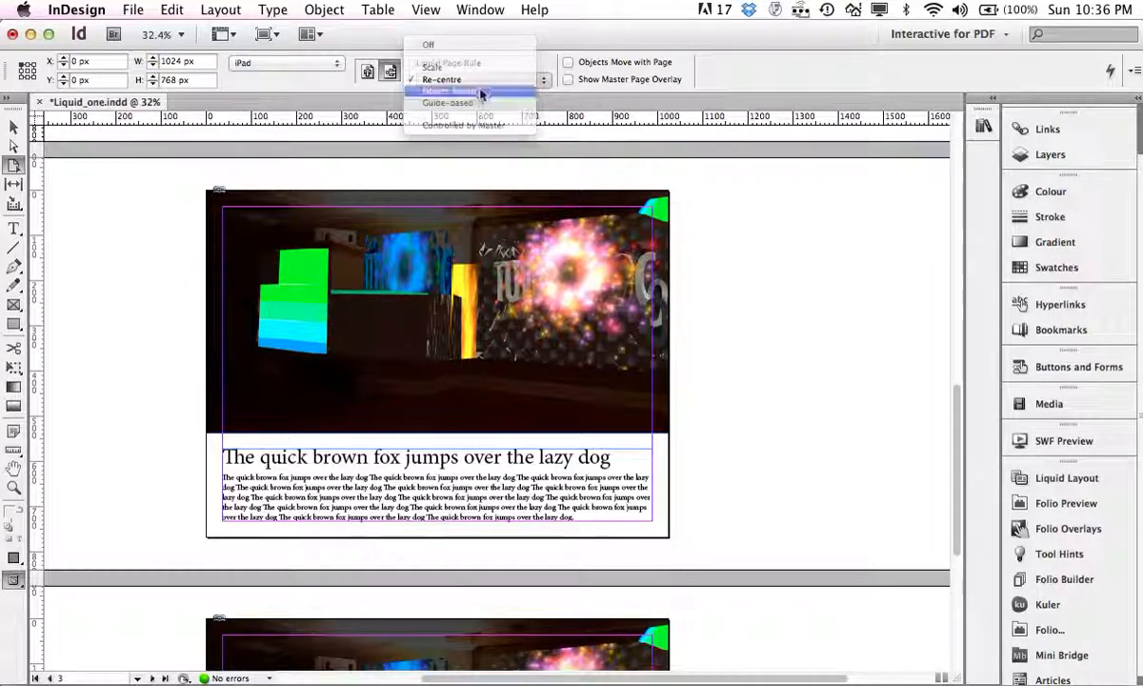
pyautogui.click(428, 281)
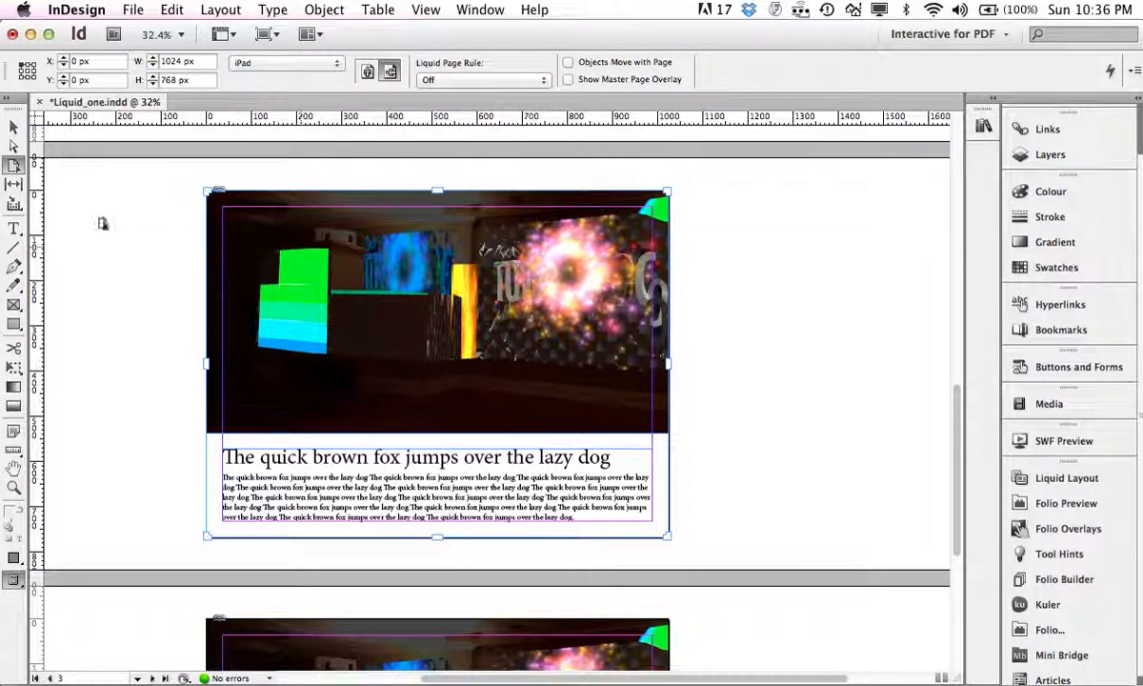
pyautogui.click(491, 83)
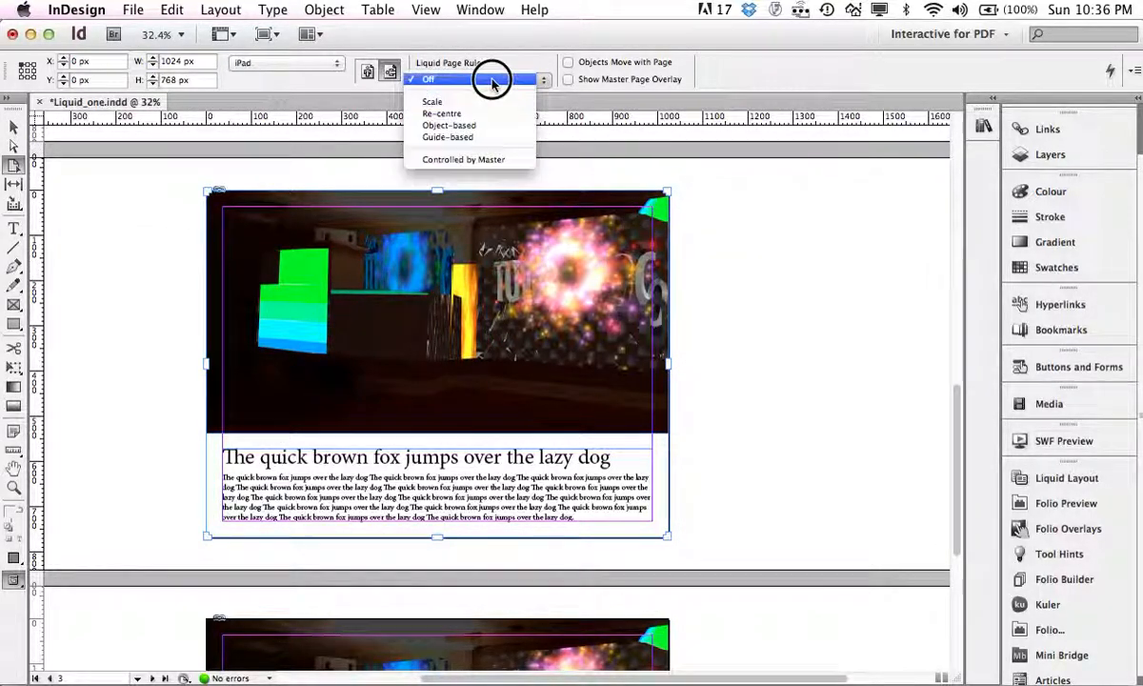
pyautogui.click(472, 124)
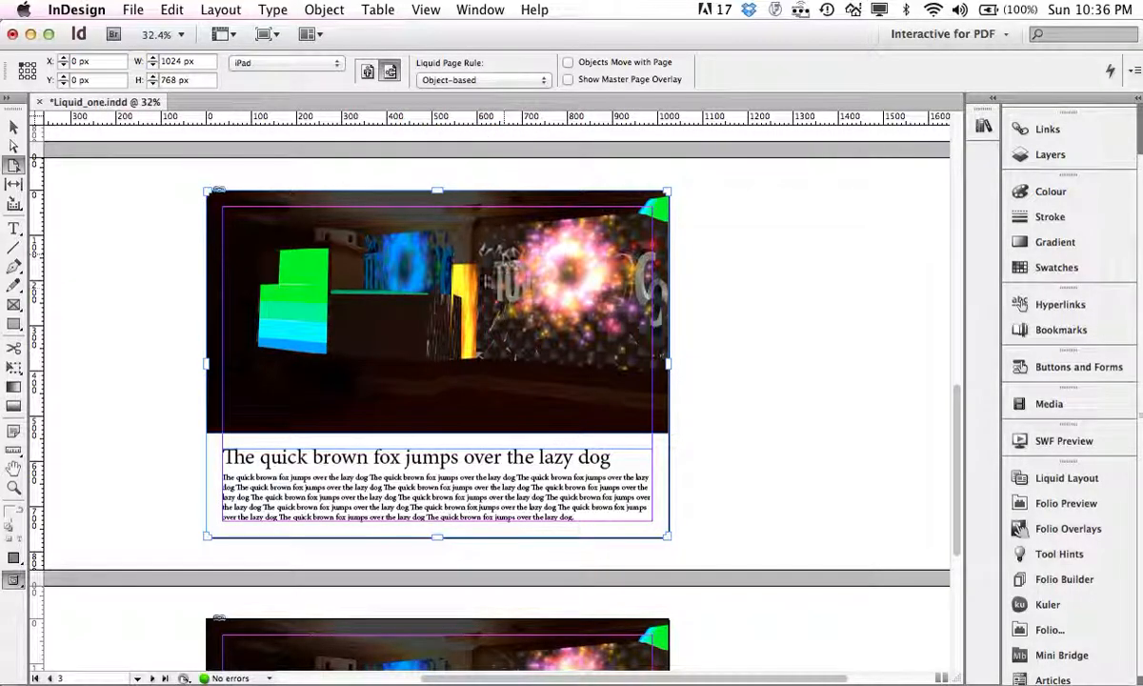
# Step: Select the image on the third page, show its Liquid Layout constraints, and unpin its bottom edge while keeping height resizing on
pyautogui.click(474, 276)
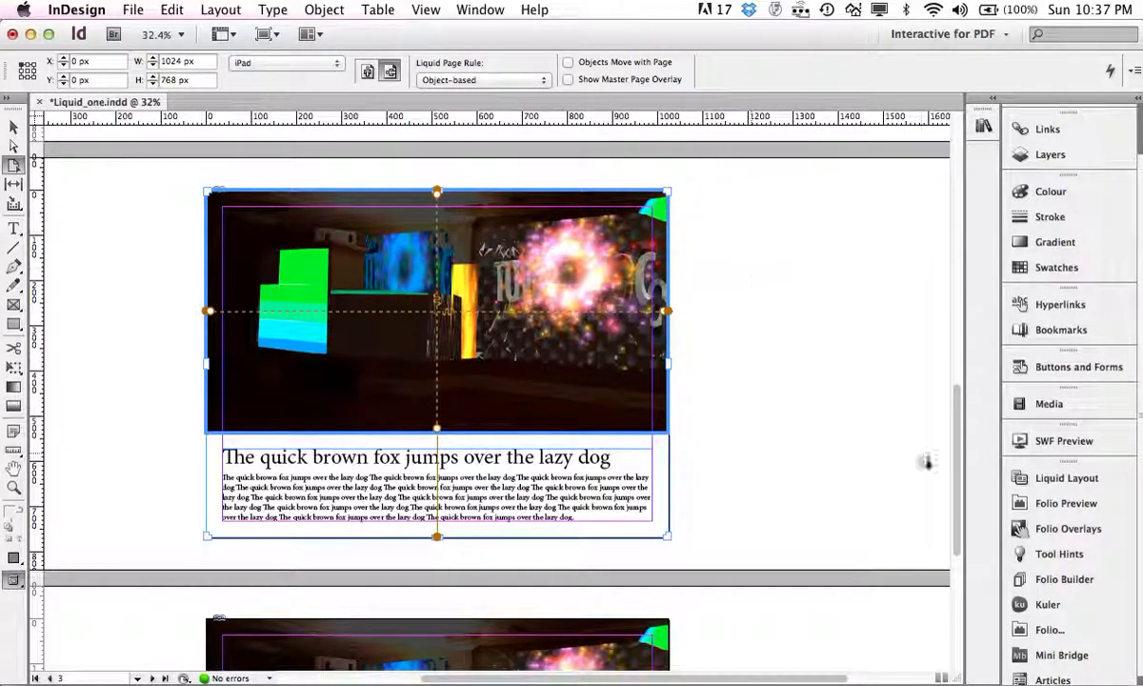
pyautogui.click(1041, 479)
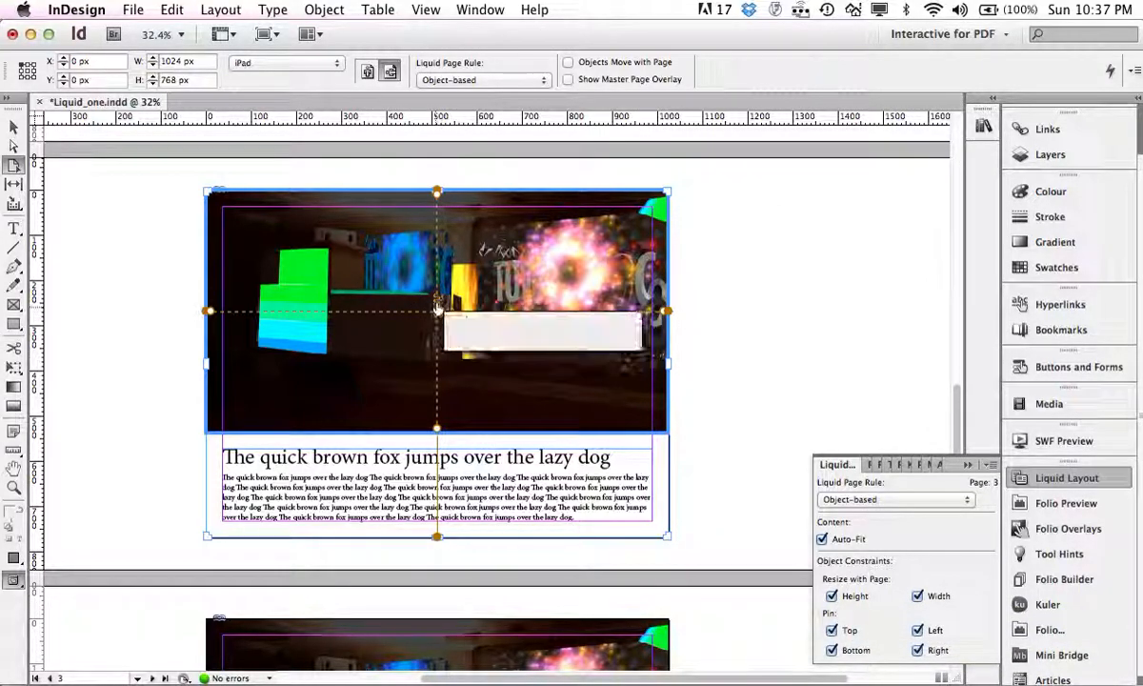
pyautogui.click(833, 596)
pyautogui.click(832, 597)
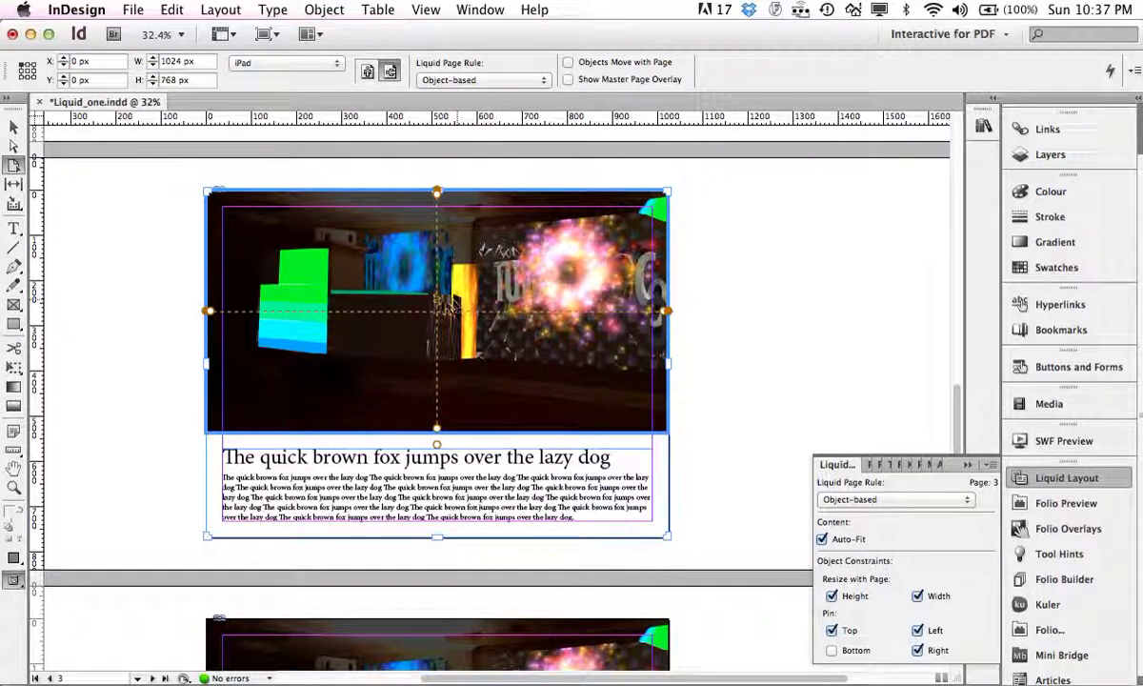
# Step: Preview the third page at a reduced height, then unpin the image's top and right edges and turn off its width resizing
pyautogui.click(438, 191)
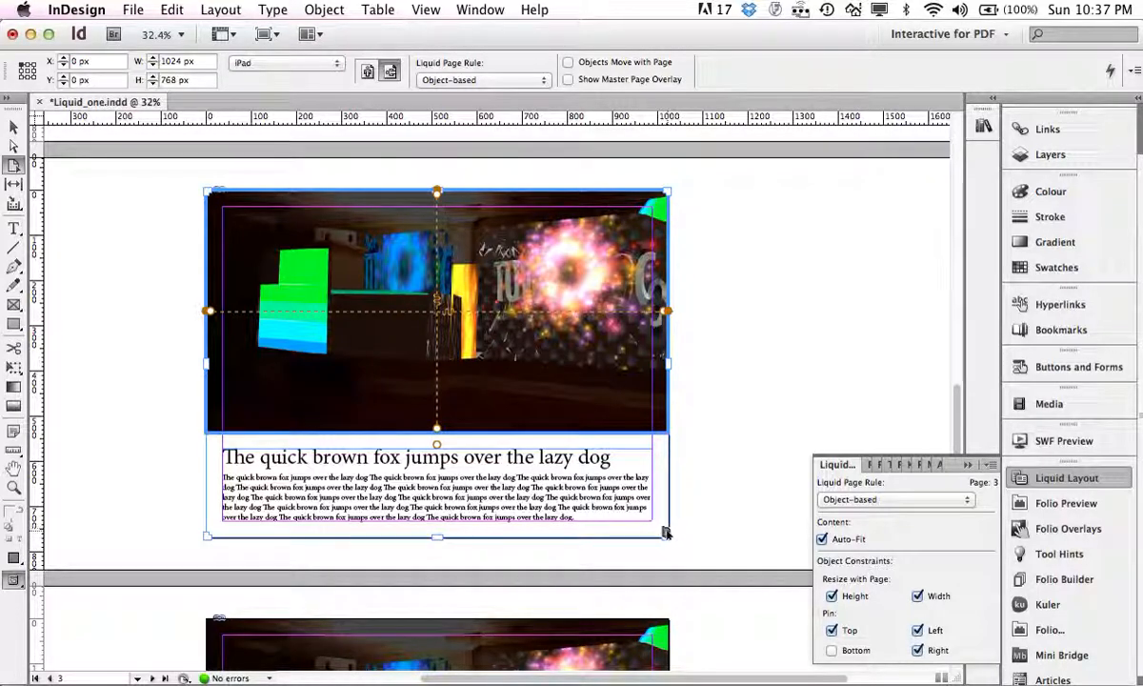
pyautogui.moveTo(671, 539); pyautogui.dragTo(671, 478)
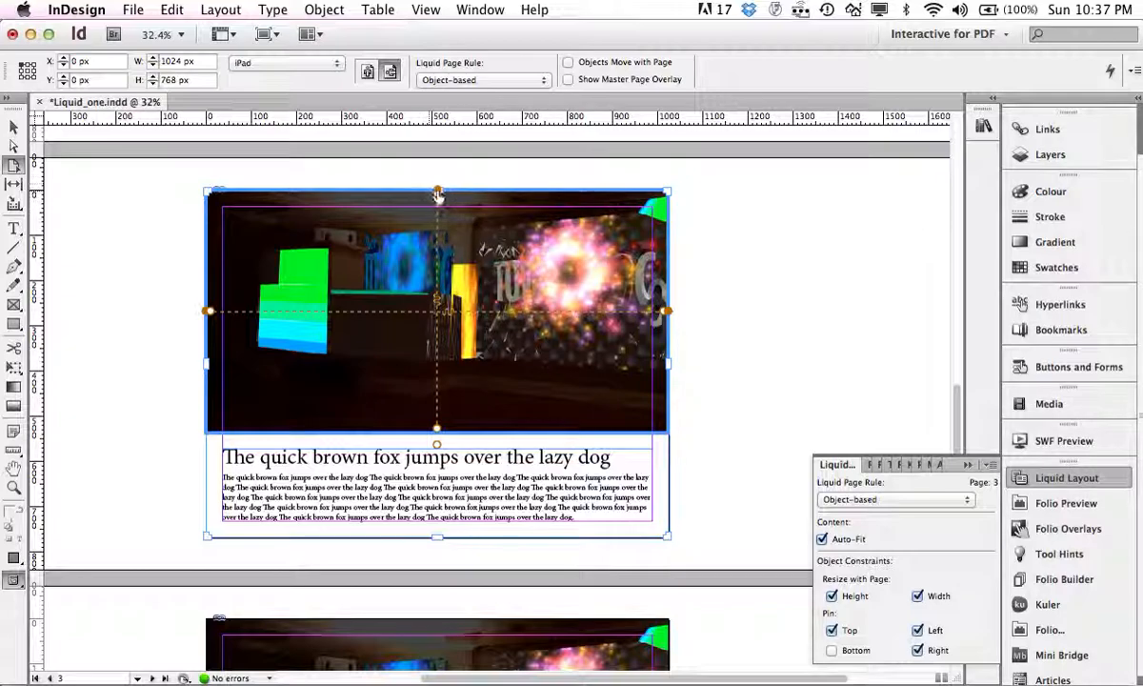
pyautogui.click(667, 311)
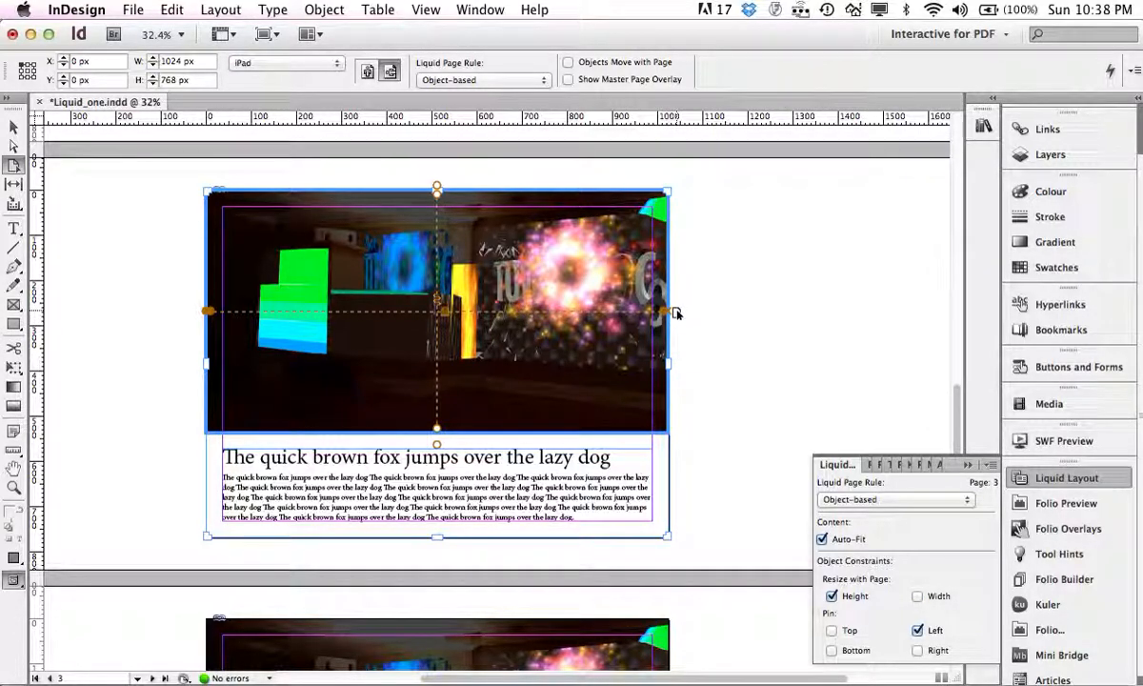
# Step: Turn off the third-page image's height resizing and preview the page at a wider, shorter size
pyautogui.click(437, 305)
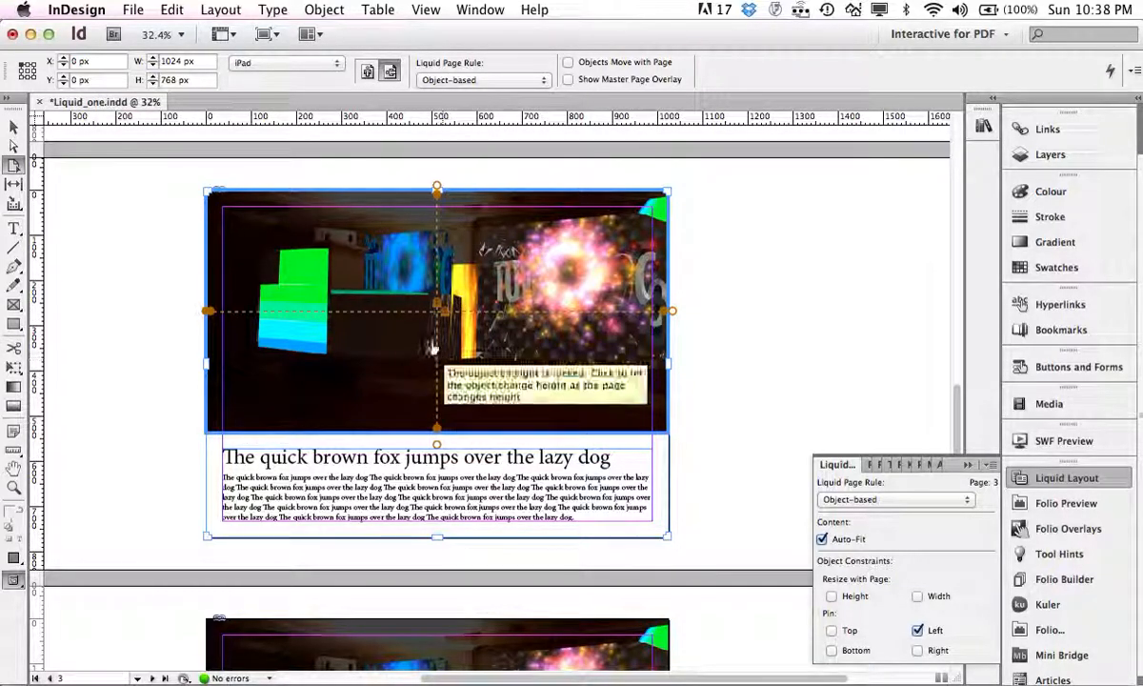
pyautogui.moveTo(669, 535); pyautogui.dragTo(710, 482)
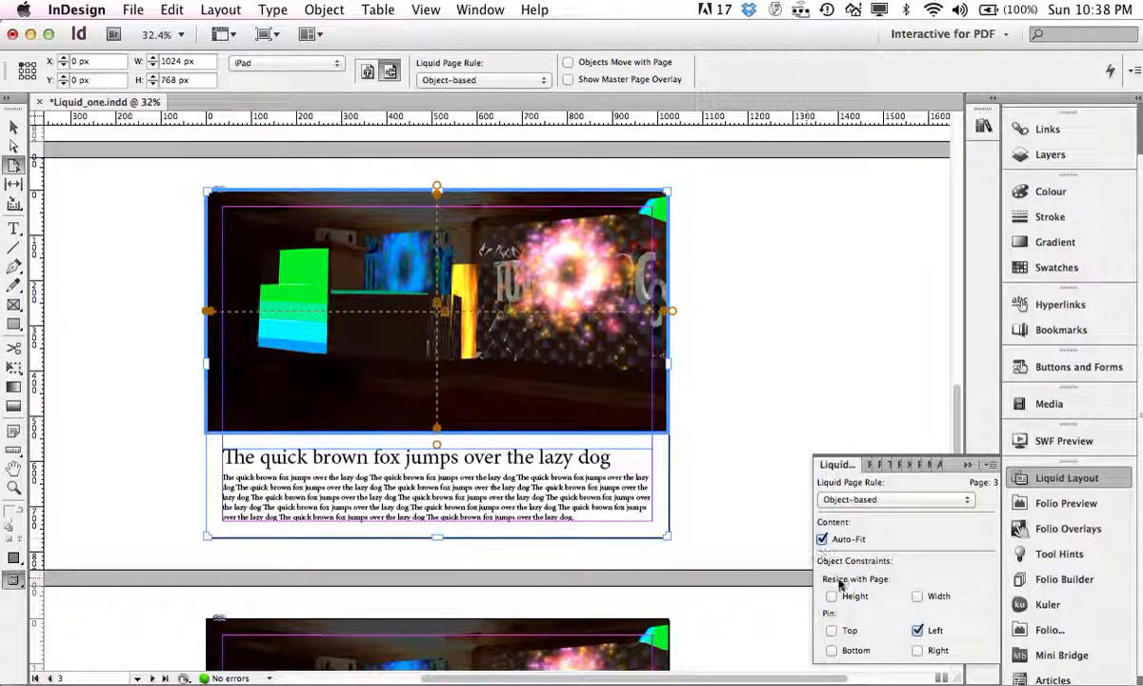
# Step: Enable height and width resizing for the third-page image, pin all four edges, and preview the page wider and shorter
pyautogui.click(917, 595)
pyautogui.click(832, 596)
pyautogui.click(832, 629)
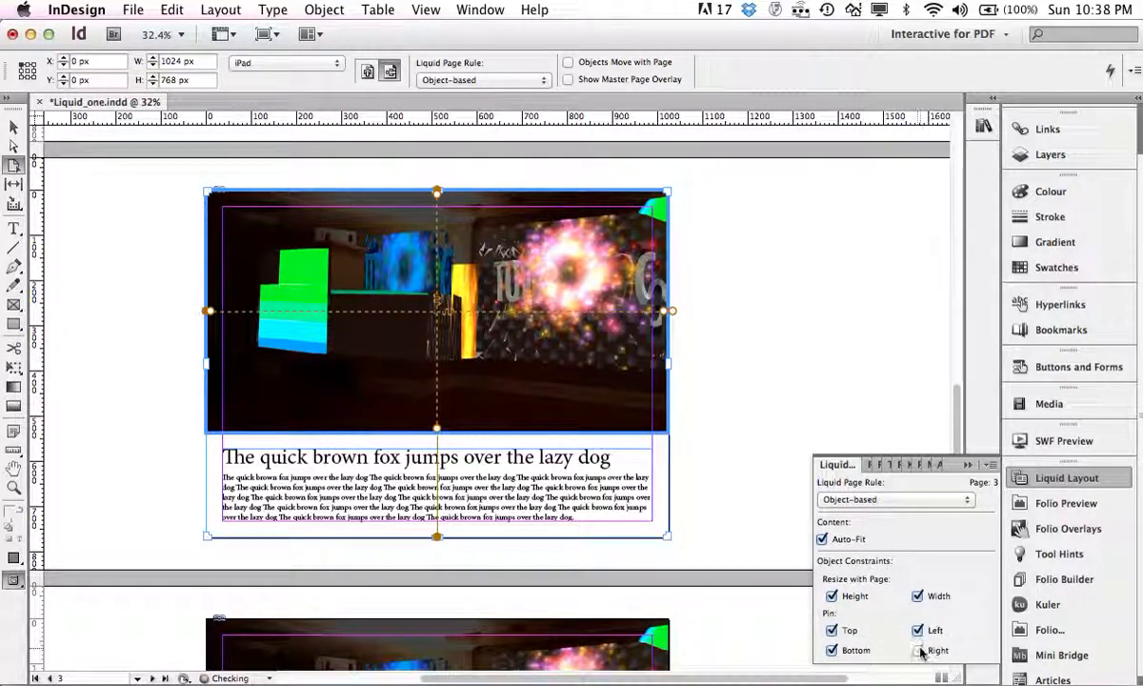
pyautogui.moveTo(670, 536); pyautogui.dragTo(692, 515)
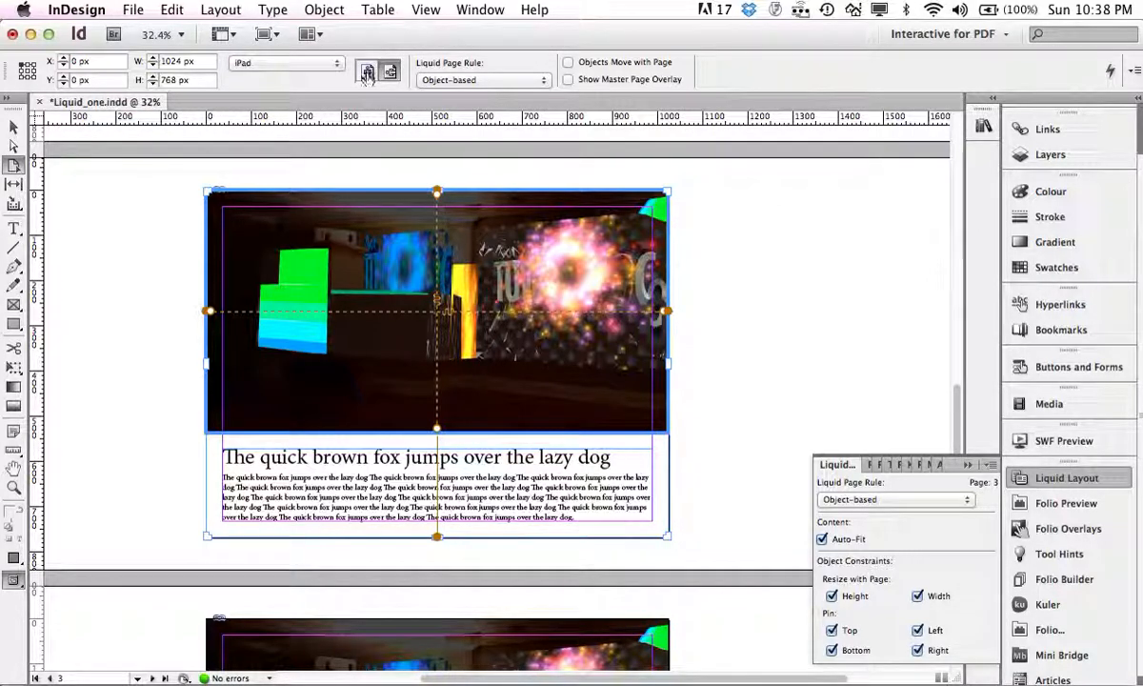
# Step: Test the third page in portrait orientation, then return it to landscape
pyautogui.click(368, 73)
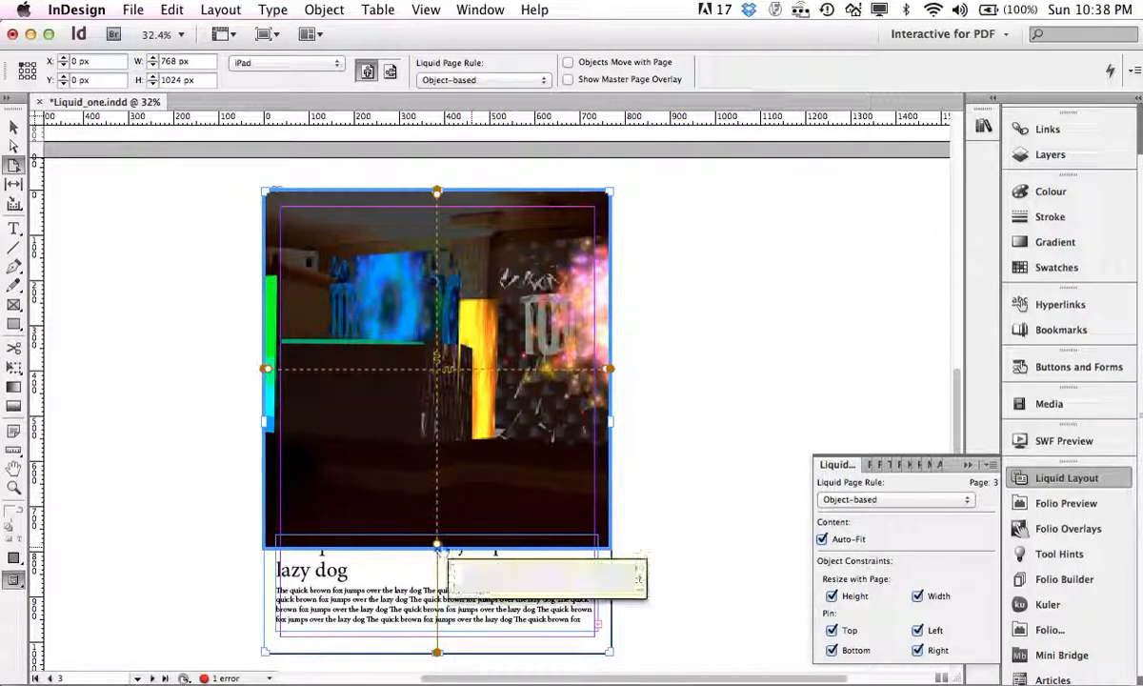
pyautogui.click(439, 551)
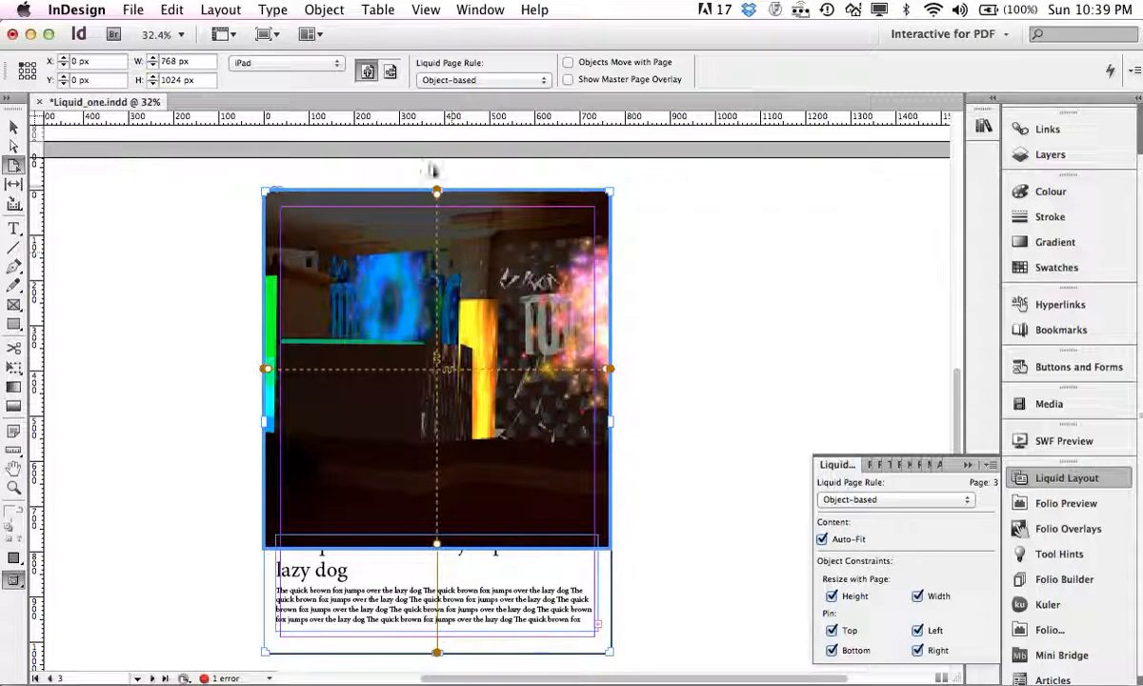
pyautogui.click(390, 71)
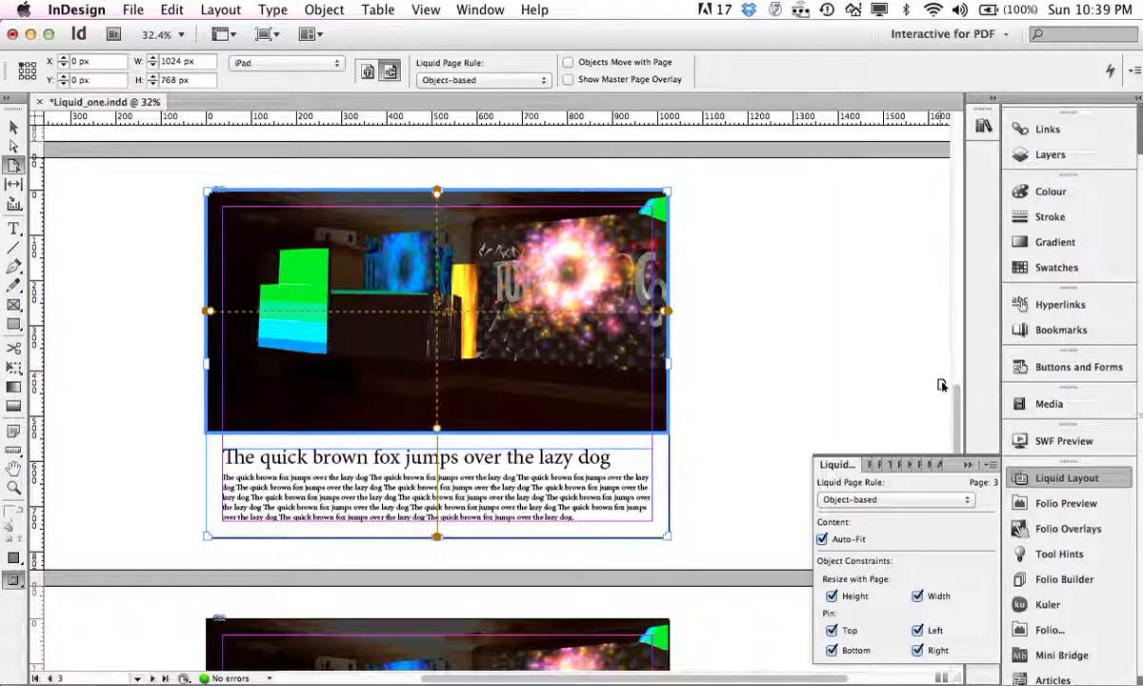
# Step: Select the fourth page, set its Liquid Page Rule to Guide-based, and collapse the Liquid Layout settings
pyautogui.moveTo(957, 418); pyautogui.dragTo(950, 529)
pyautogui.click(450, 423)
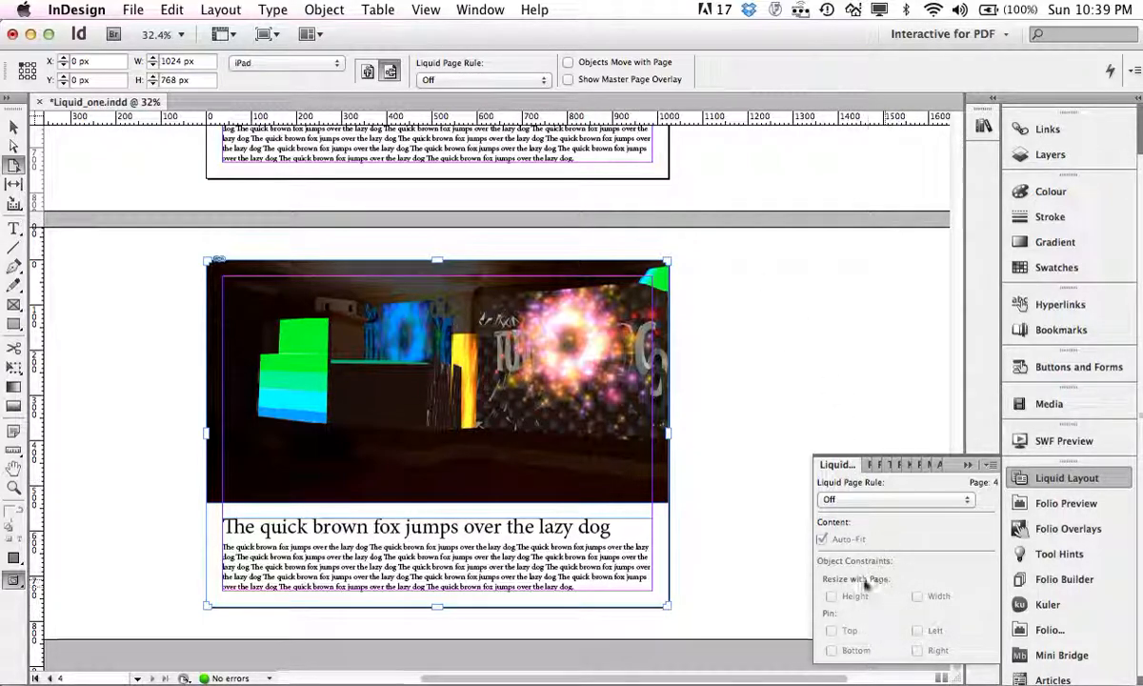
pyautogui.click(860, 498)
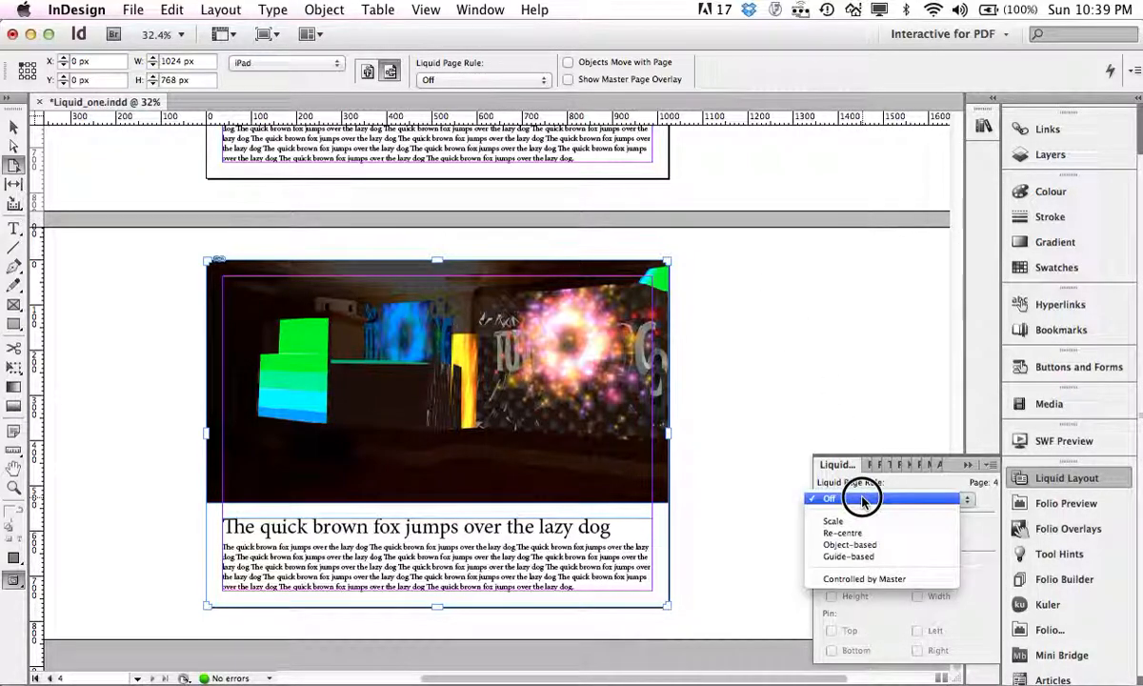
pyautogui.click(854, 556)
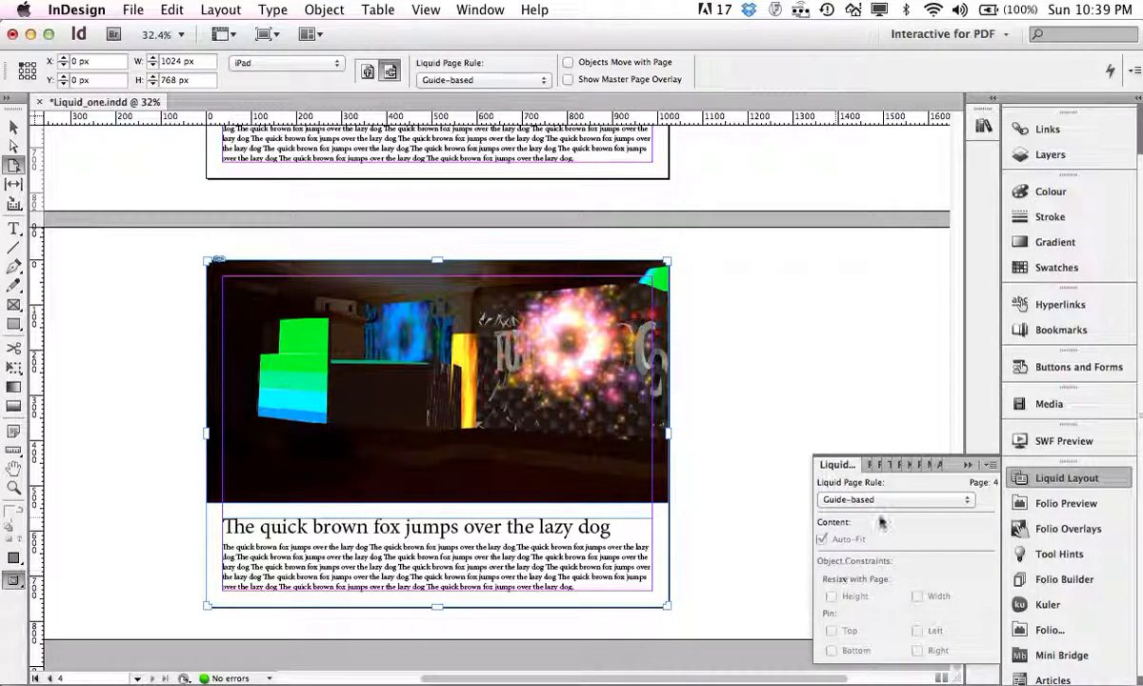
pyautogui.click(969, 465)
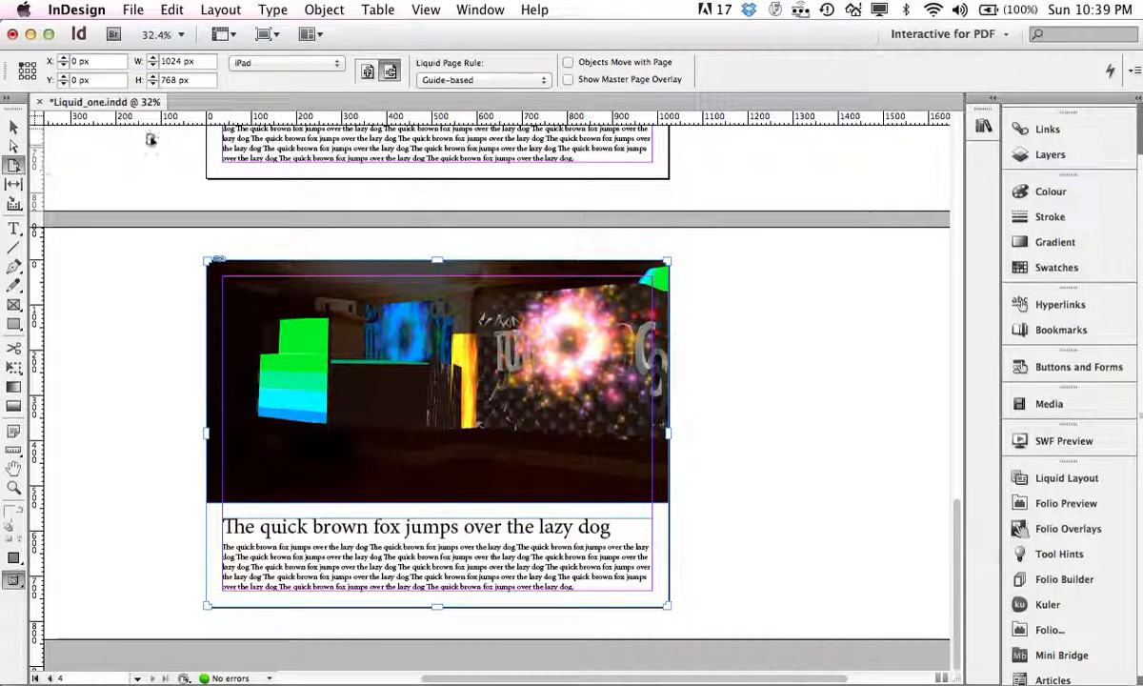
# Step: Add a horizontal liquid guide across the fourth page's image and a vertical one through the page centre, previewing resizes along the way
pyautogui.moveTo(408, 118); pyautogui.dragTo(409, 391)
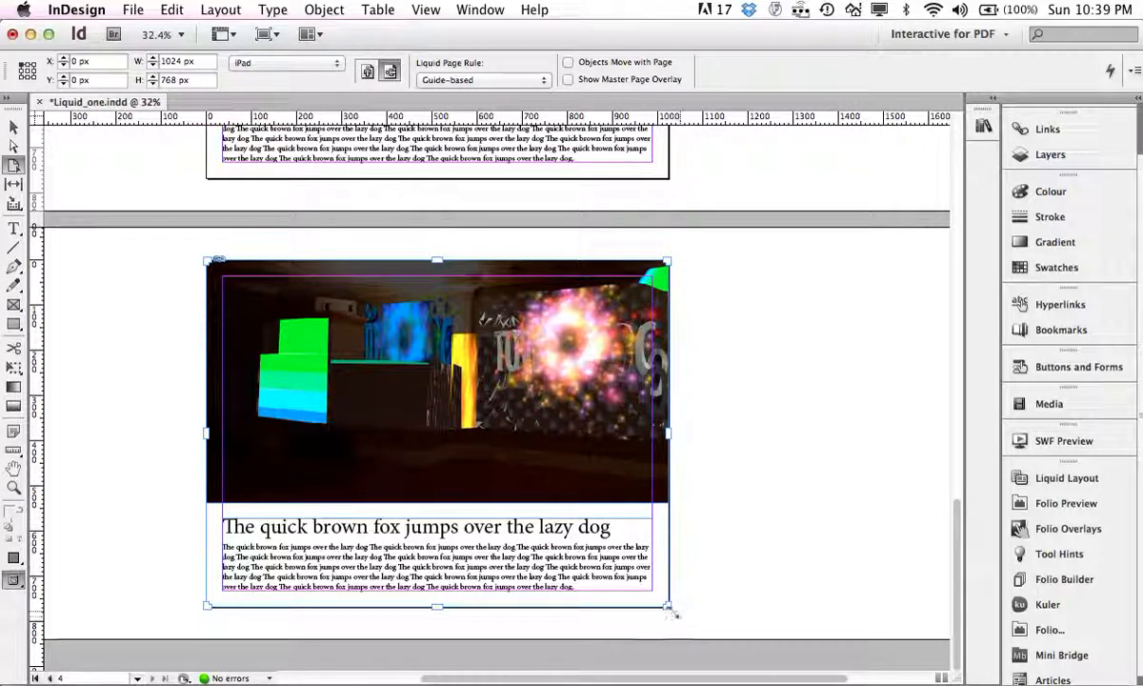
pyautogui.moveTo(667, 605); pyautogui.dragTo(581, 512)
pyautogui.moveTo(449, 118); pyautogui.dragTo(471, 377)
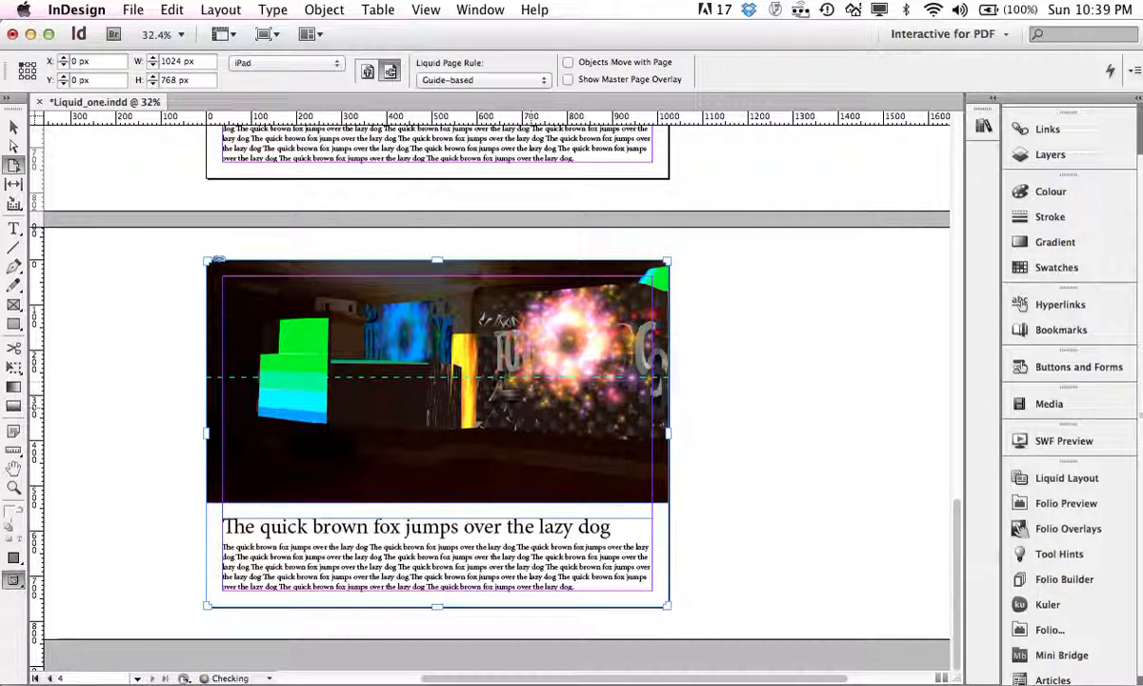
pyautogui.moveTo(667, 606)
pyautogui.mouseDown()
pyautogui.moveTo(659, 585)
pyautogui.moveTo(531, 523)
pyautogui.moveTo(636, 490)
pyautogui.moveTo(712, 541)
pyautogui.moveTo(679, 617)
pyautogui.moveTo(635, 549)
pyautogui.moveTo(669, 543)
pyautogui.moveTo(628, 602)
pyautogui.moveTo(677, 589)
pyautogui.moveTo(628, 590)
pyautogui.moveTo(675, 589)
pyautogui.moveTo(664, 430)
pyautogui.moveTo(681, 591)
pyautogui.moveTo(676, 582)
pyautogui.moveTo(672, 609)
pyautogui.moveTo(781, 592)
pyautogui.moveTo(678, 595)
pyautogui.moveTo(669, 606)
pyautogui.mouseUp()
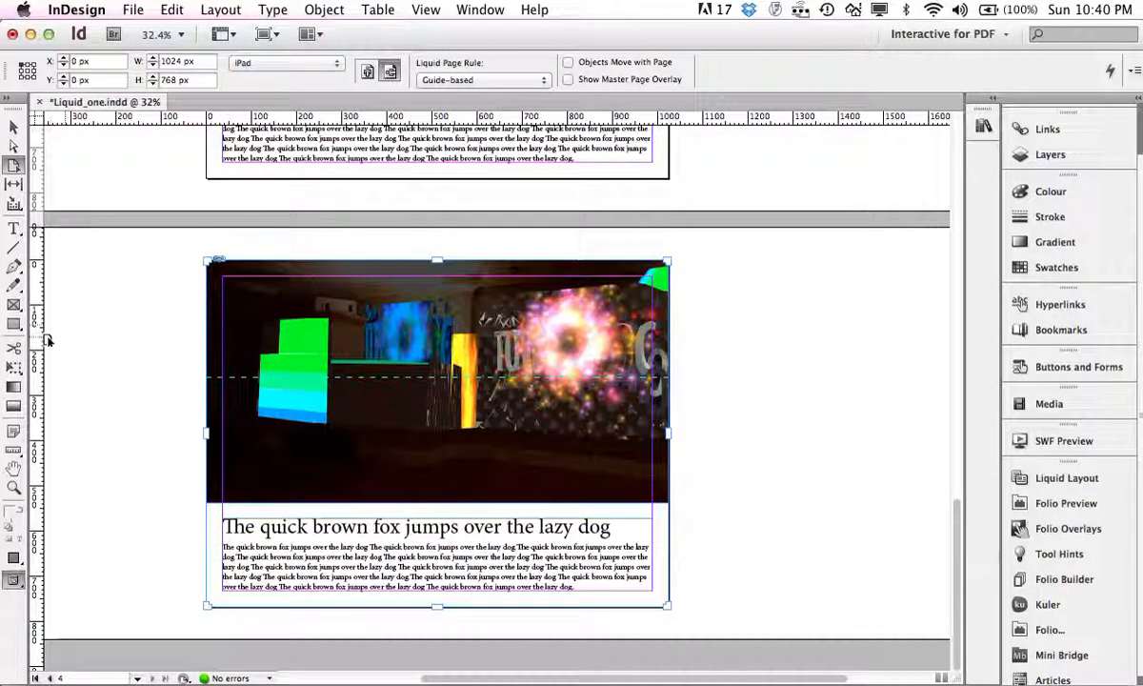
pyautogui.moveTo(40, 343); pyautogui.dragTo(437, 400)
pyautogui.moveTo(664, 604)
pyautogui.mouseDown()
pyautogui.moveTo(603, 491)
pyautogui.moveTo(637, 554)
pyautogui.moveTo(712, 606)
pyautogui.moveTo(605, 546)
pyautogui.moveTo(673, 602)
pyautogui.mouseUp()
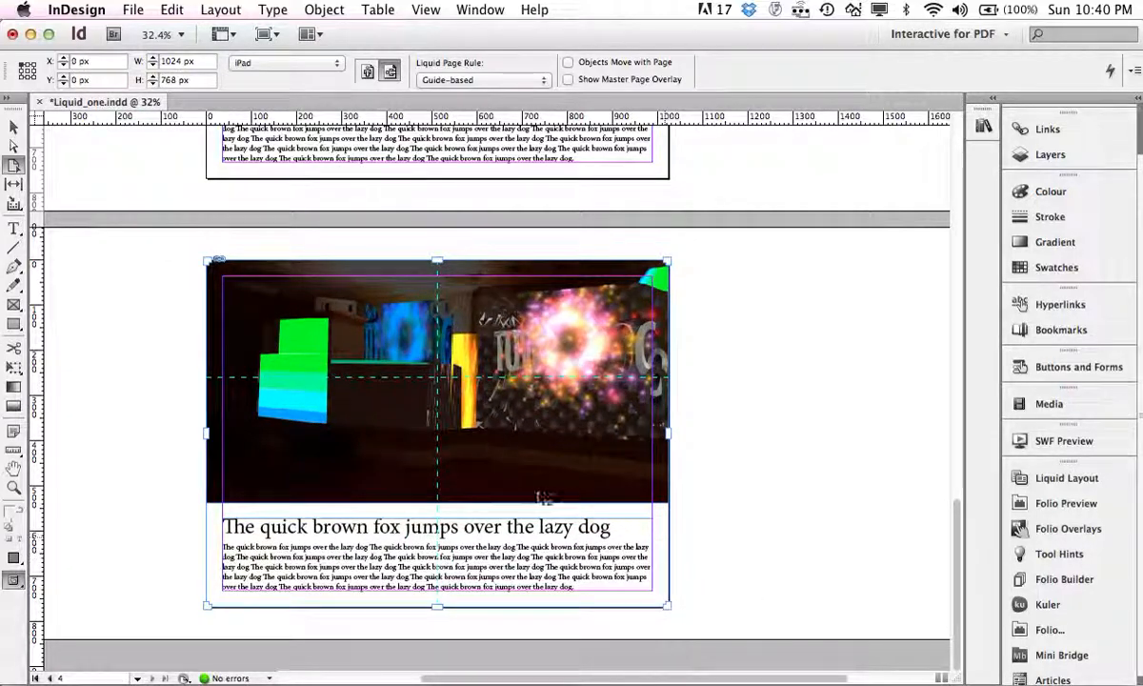
# Step: Add a horizontal liquid guide across the fourth page's body text, then test a resize and portrait orientation before returning to landscape
pyautogui.moveTo(278, 118); pyautogui.dragTo(377, 556)
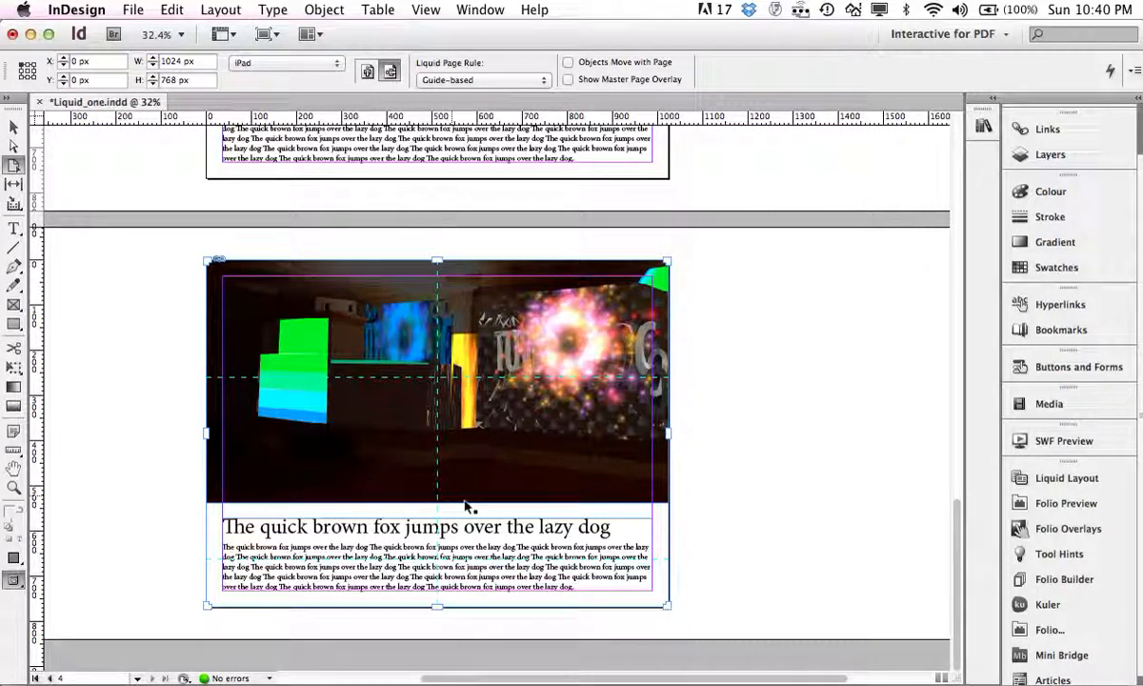
pyautogui.moveTo(669, 605)
pyautogui.mouseDown()
pyautogui.moveTo(582, 530)
pyautogui.moveTo(717, 634)
pyautogui.moveTo(638, 625)
pyautogui.moveTo(703, 622)
pyautogui.moveTo(664, 604)
pyautogui.moveTo(671, 590)
pyautogui.mouseUp()
pyautogui.click(367, 72)
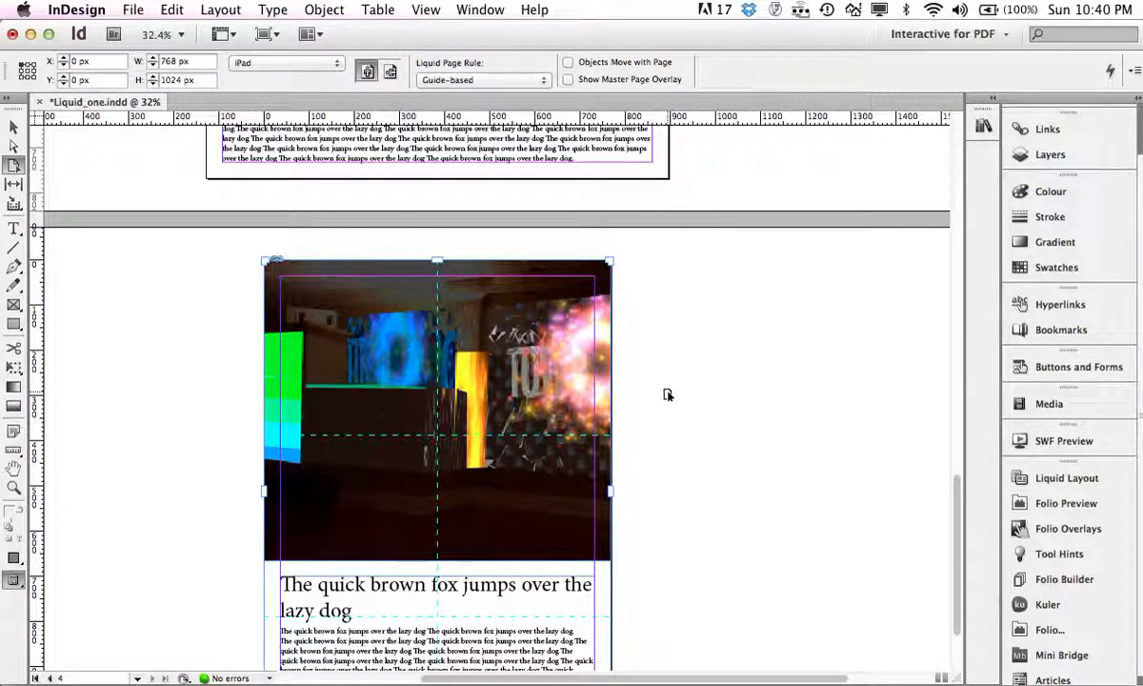
pyautogui.click(389, 73)
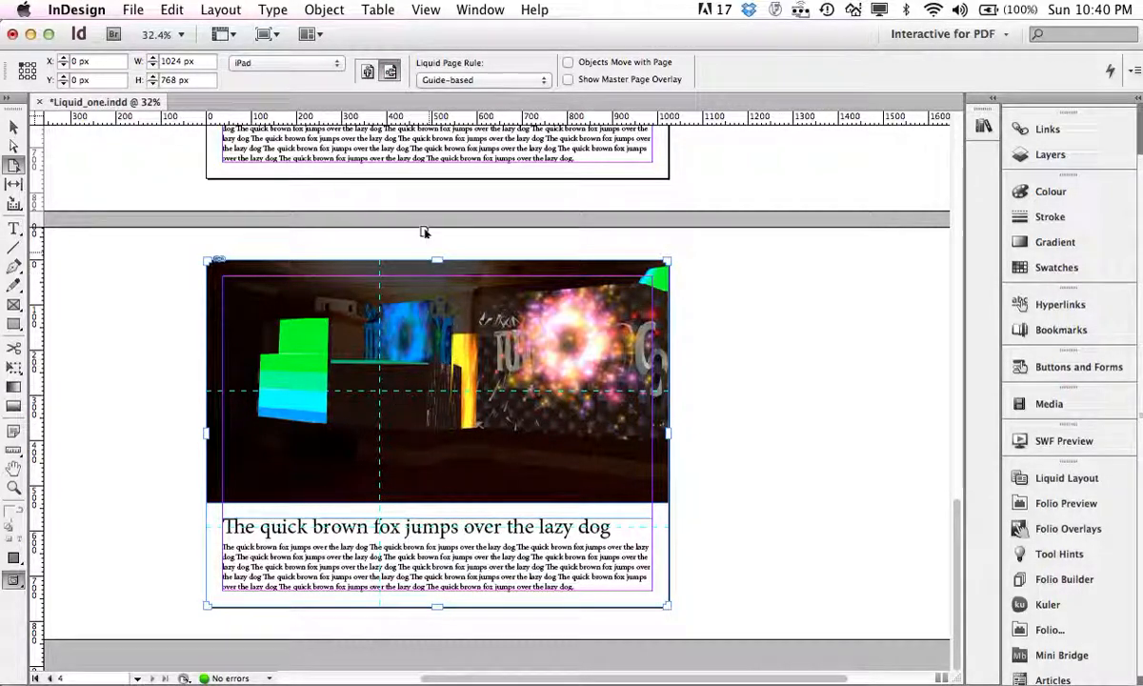
# Step: Save the document under the new name Liquid_one-folio in the liquid layout folder
pyautogui.click(133, 10)
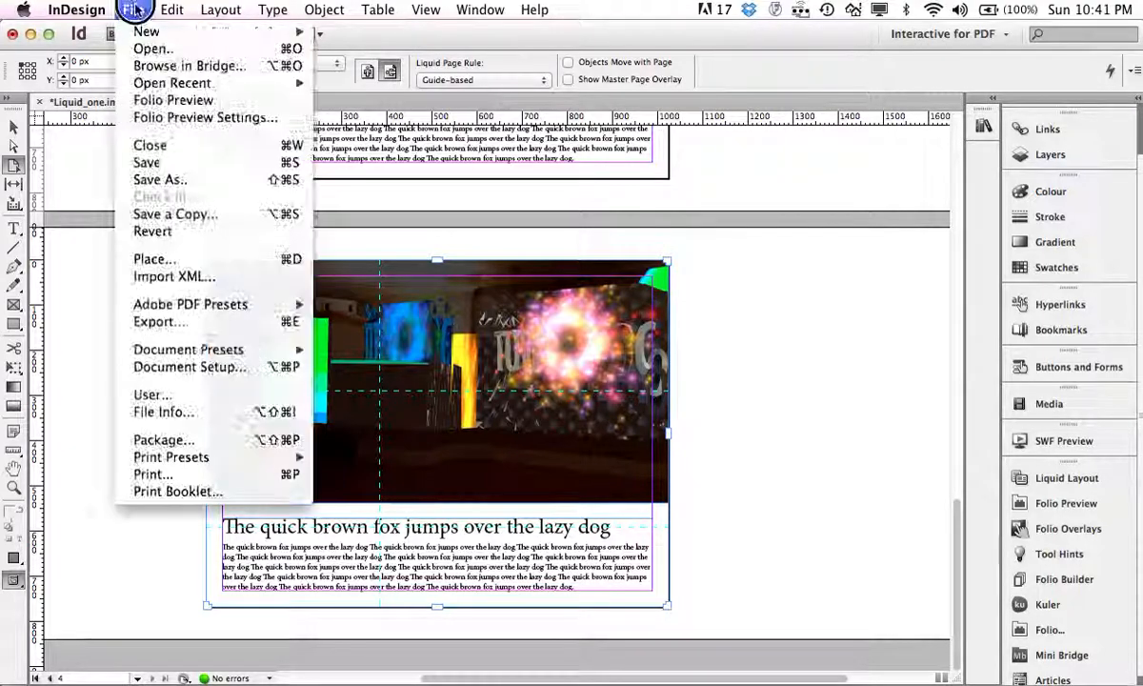
pyautogui.moveTo(145, 34)
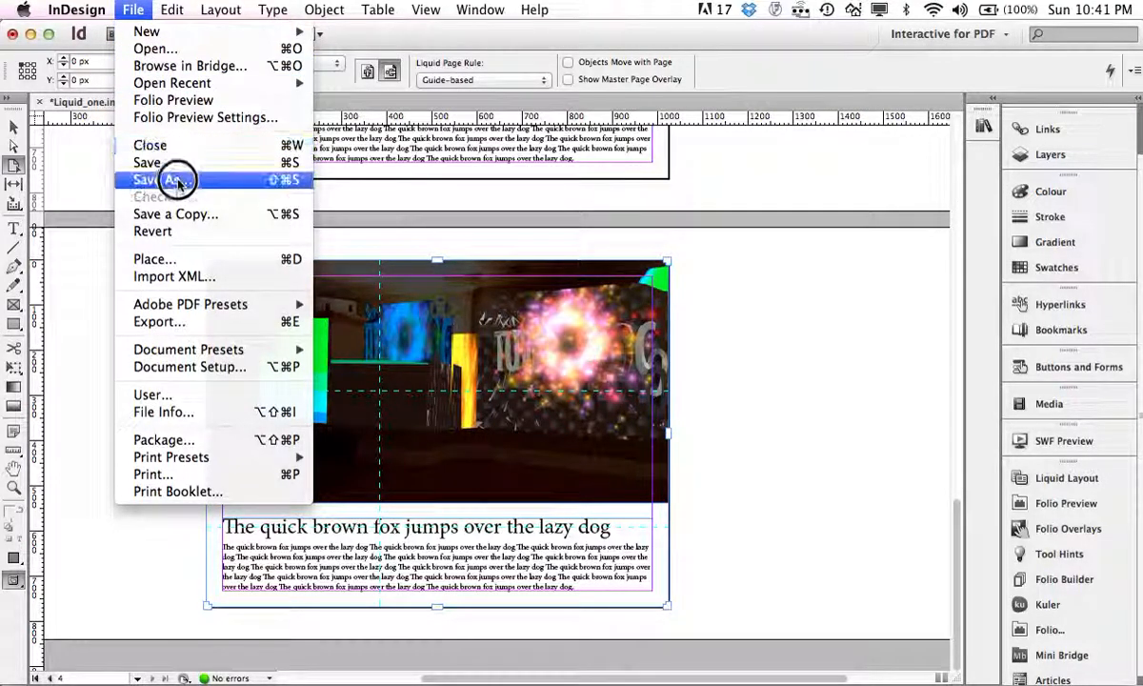
pyautogui.click(148, 180)
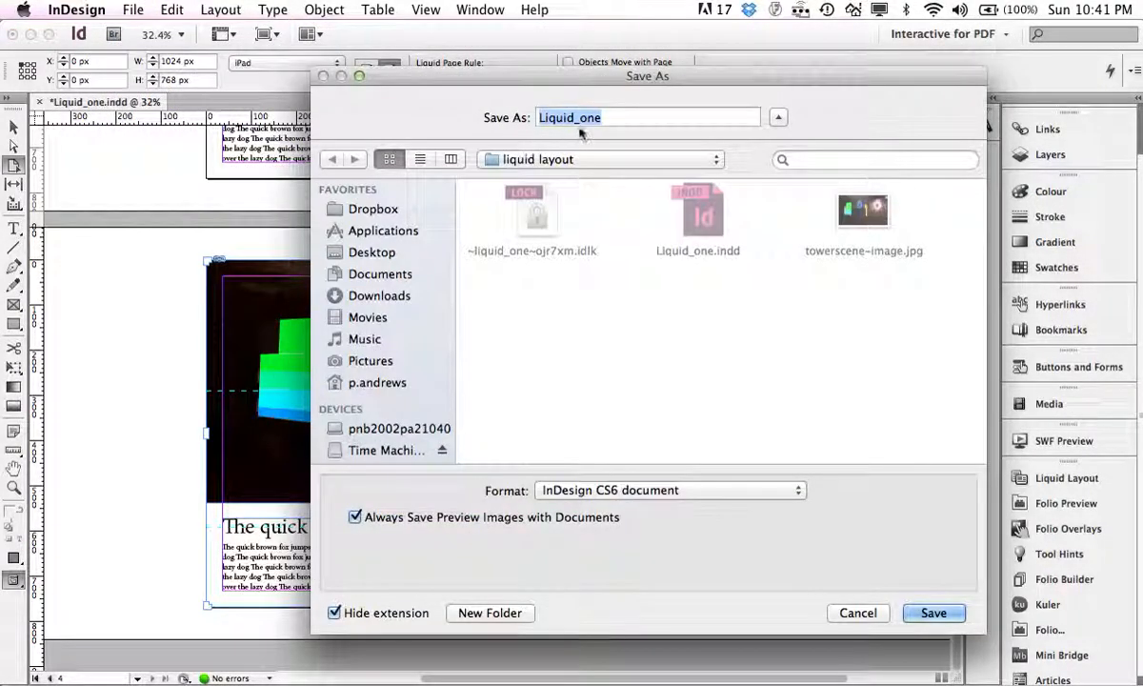
pyautogui.click(600, 116)
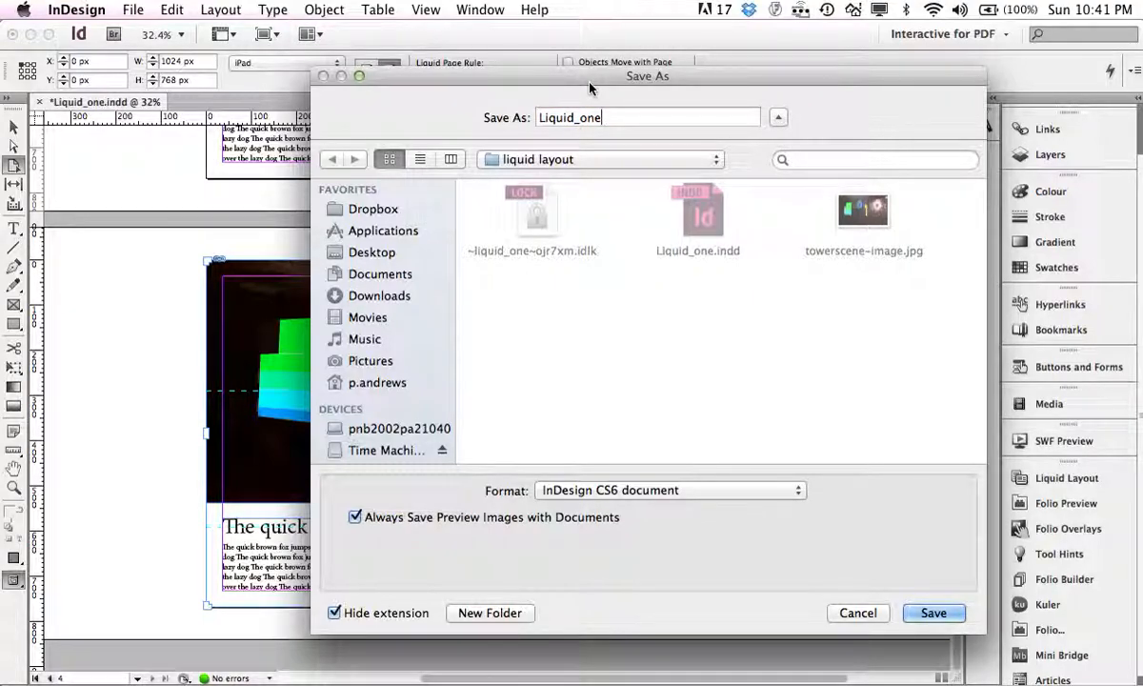
pyautogui.write('-folio')
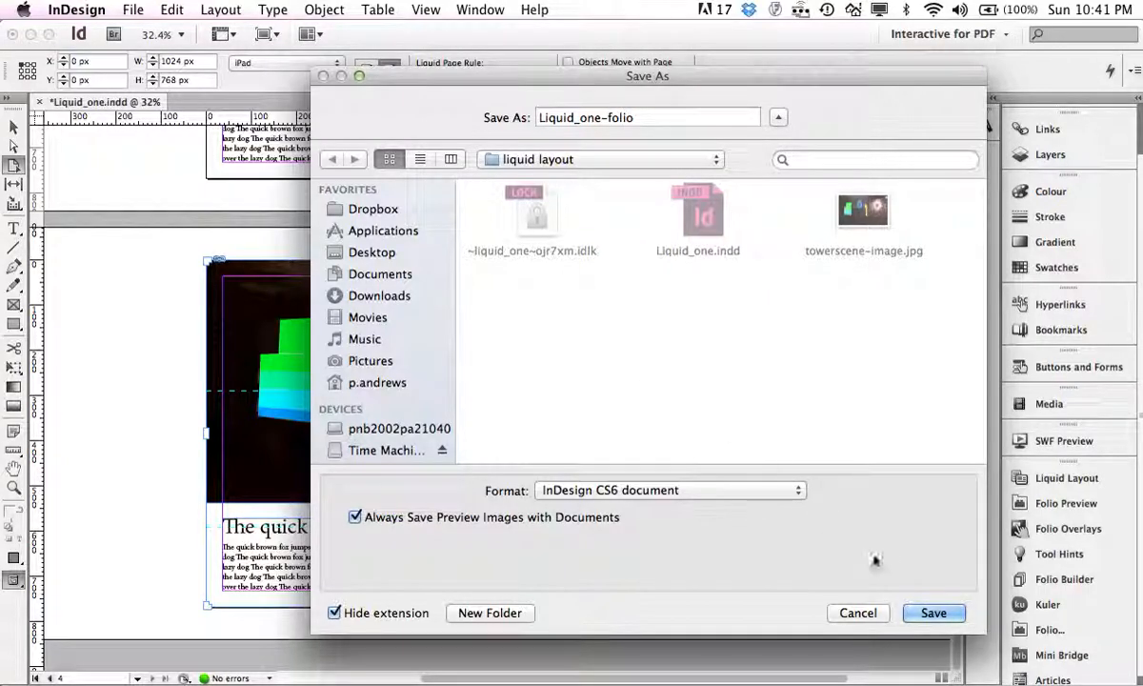
pyautogui.click(933, 614)
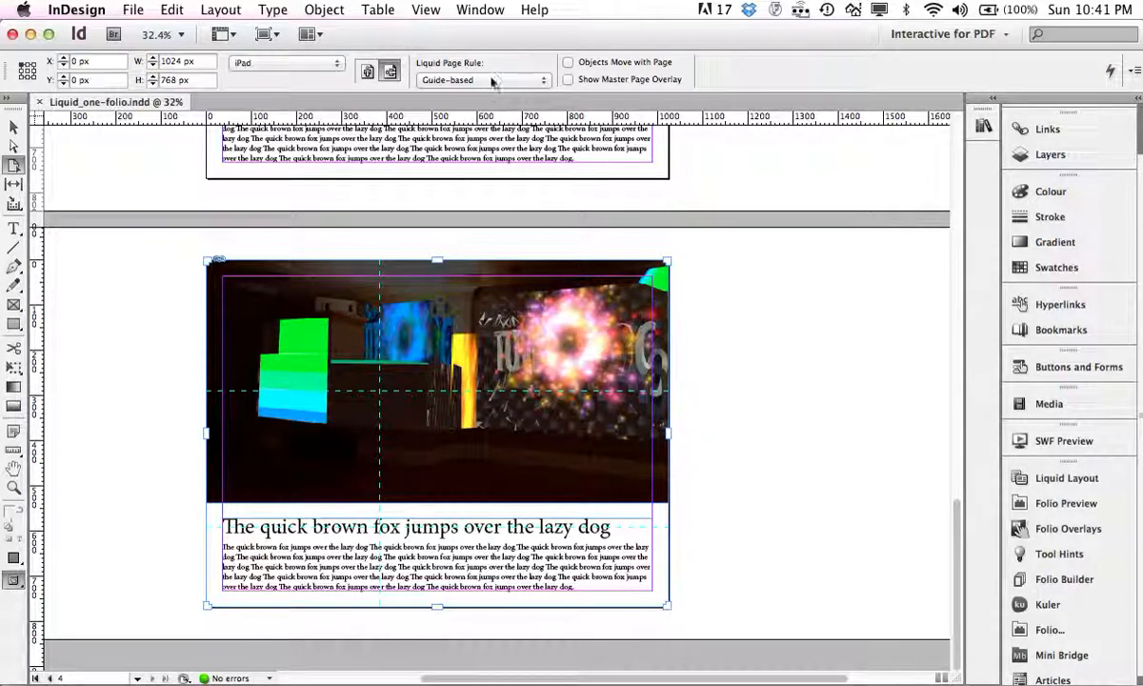
pyautogui.click(493, 81)
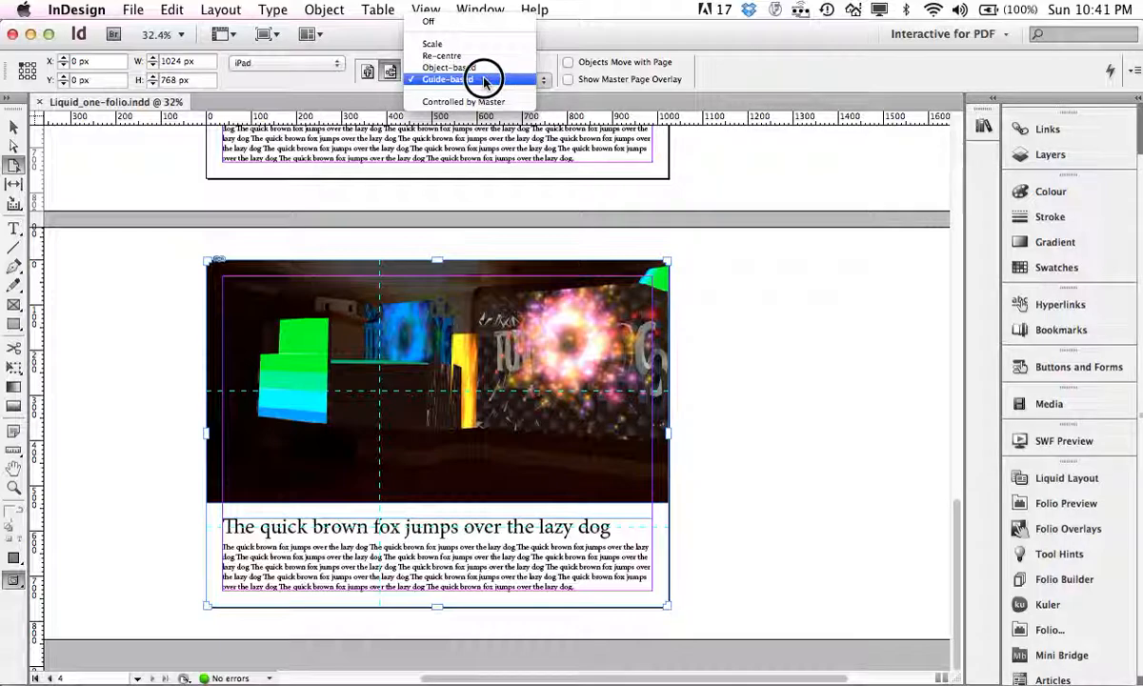
pyautogui.click(486, 80)
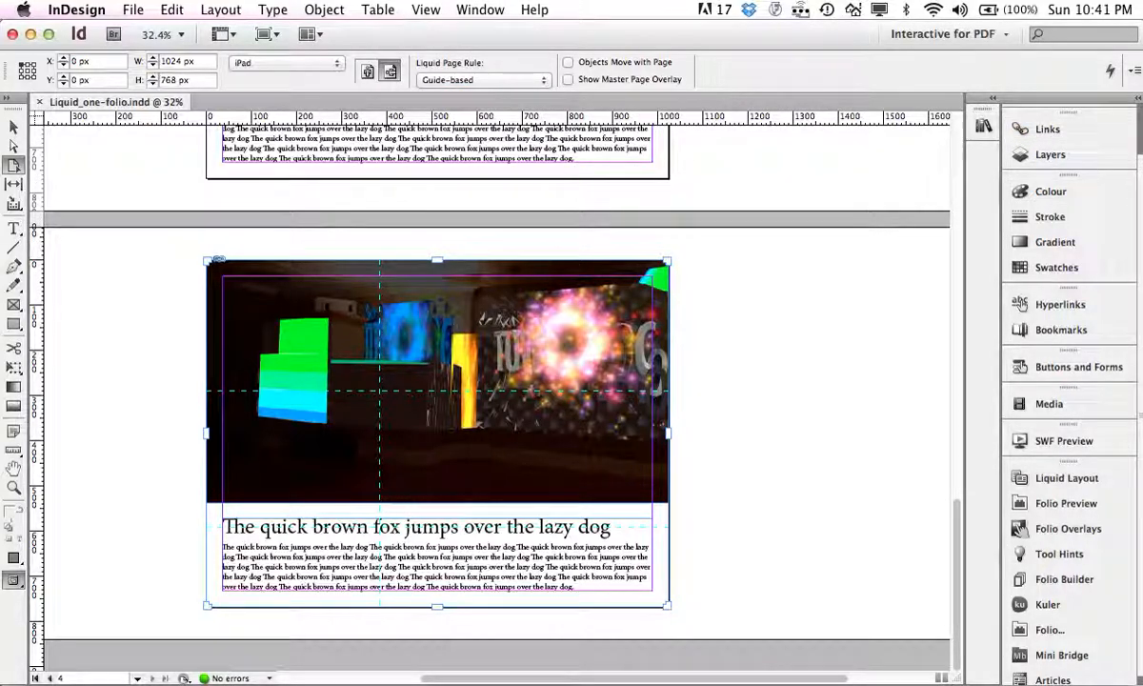
# Step: Show the document's page thumbnails and select page 1 of the iPad H layout
pyautogui.moveTo(1135, 181); pyautogui.dragTo(1134, 124)
pyautogui.click(1050, 127)
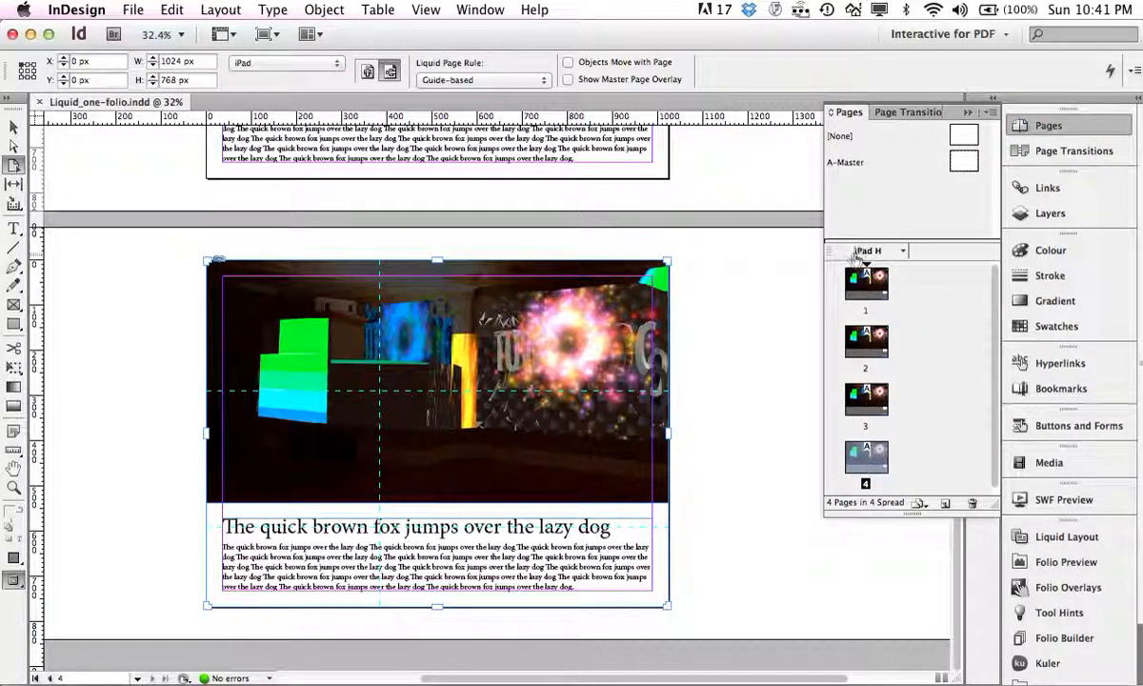
pyautogui.click(873, 287)
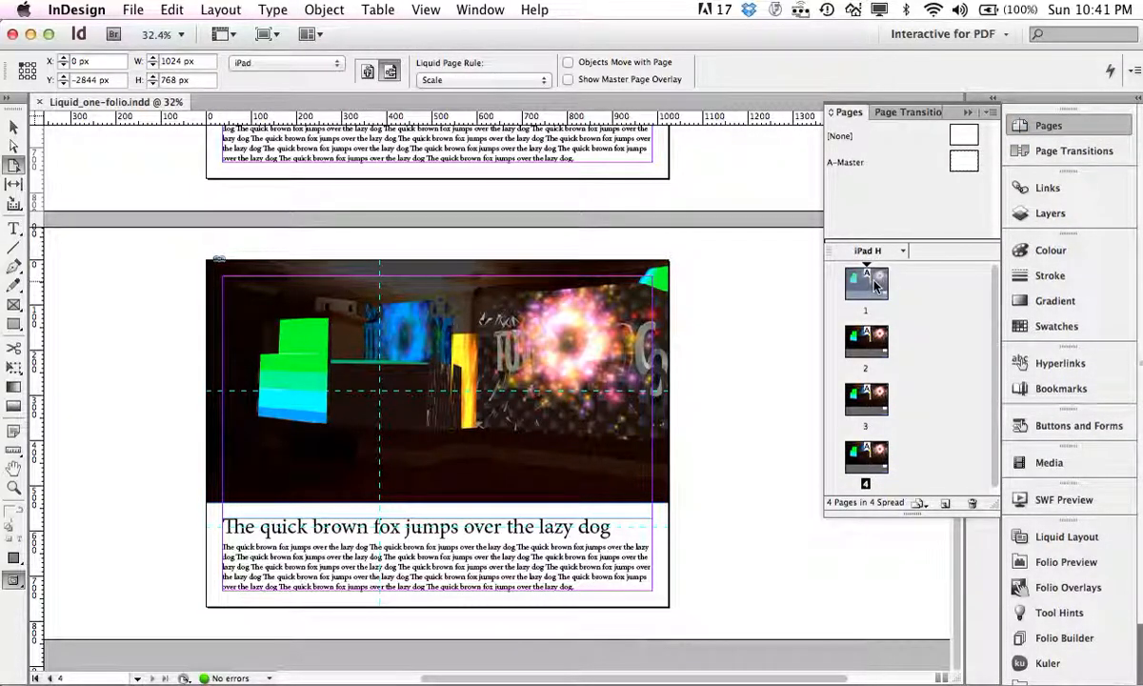
pyautogui.rightClick(876, 284)
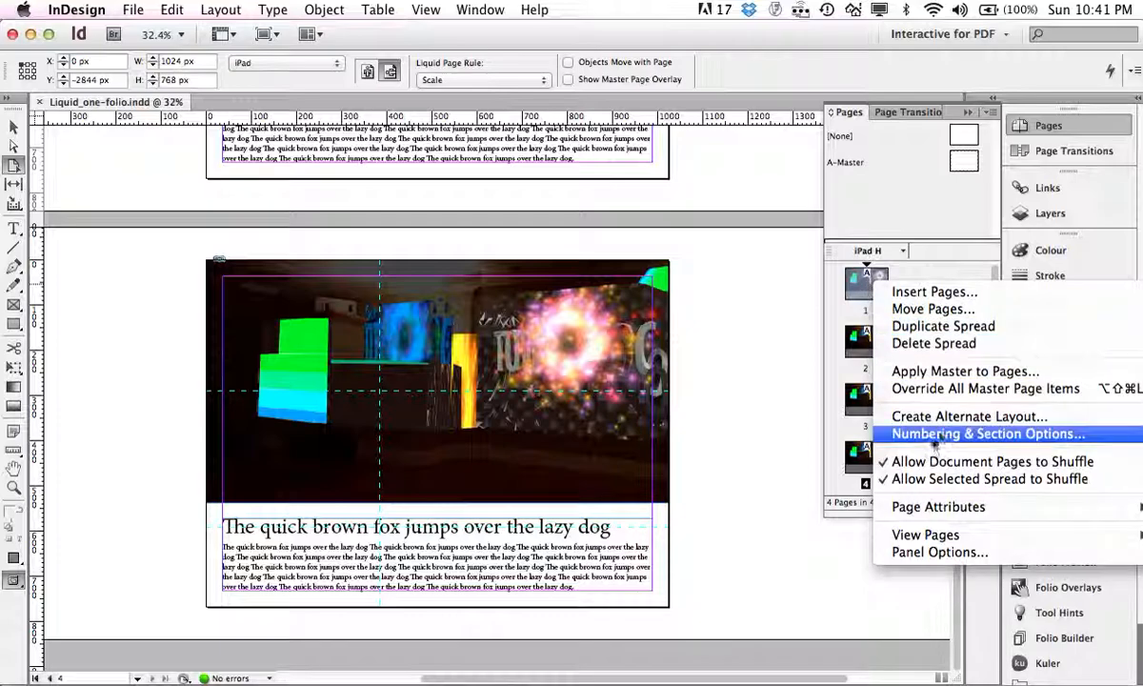
pyautogui.rightClick(859, 224)
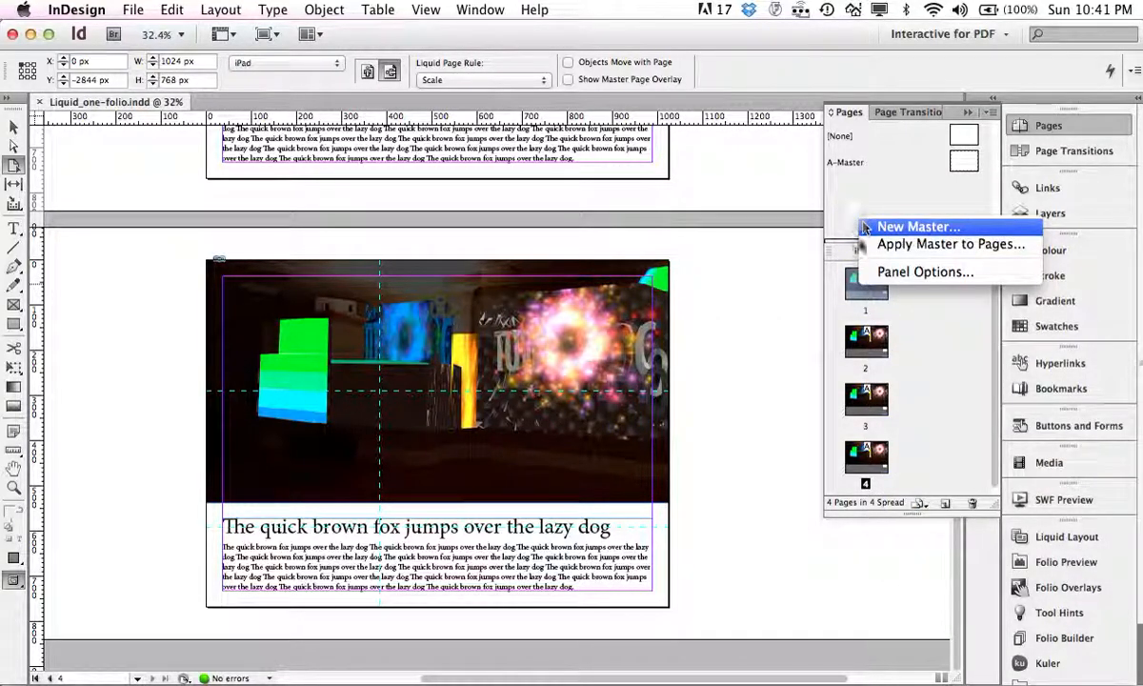
pyautogui.click(844, 260)
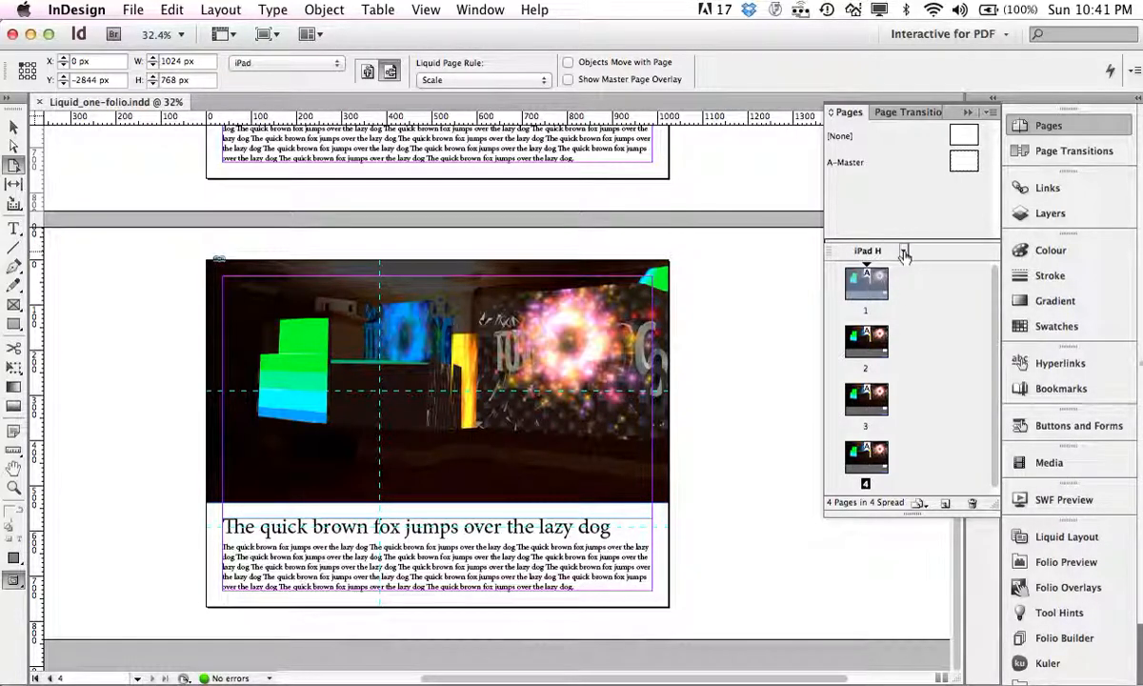
# Step: Create a 768 × 1024 px iPad V alternate layout from iPad H, preserving existing liquid rules, and split the window to compare layouts
pyautogui.click(904, 253)
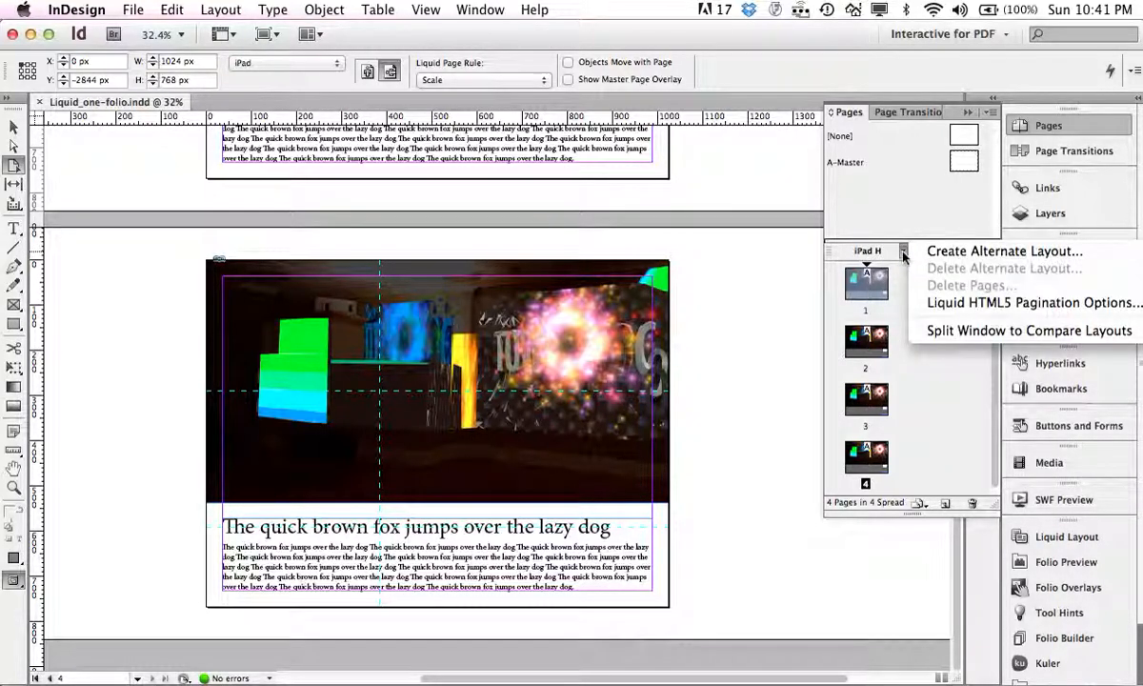
pyautogui.click(968, 252)
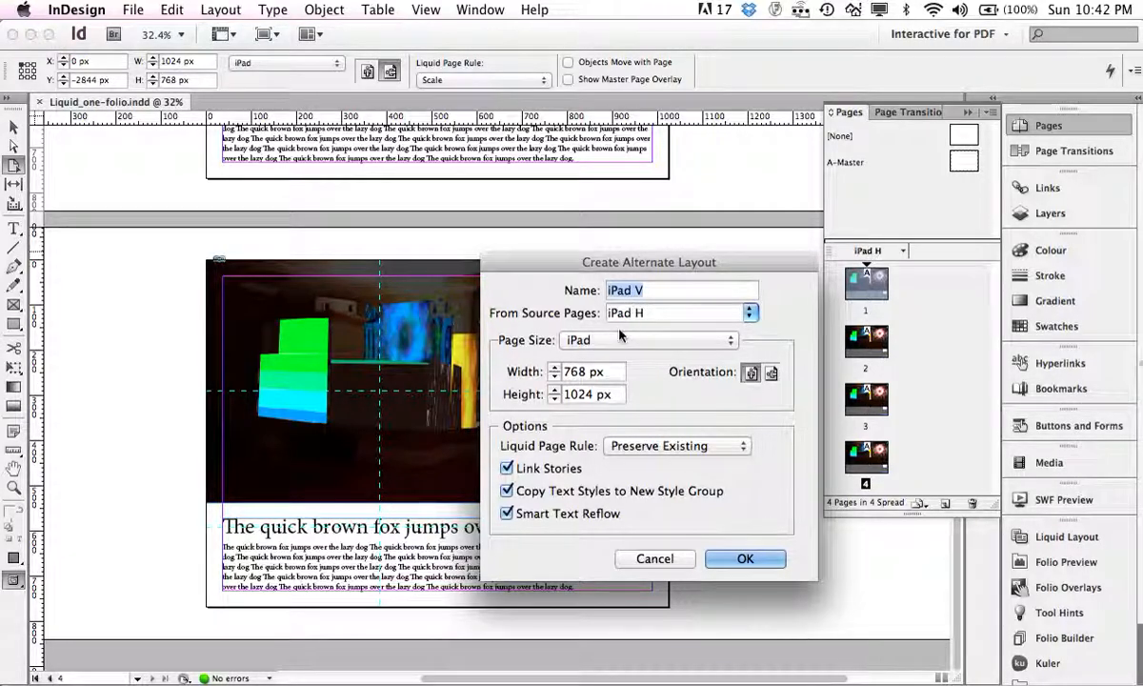
pyautogui.click(743, 557)
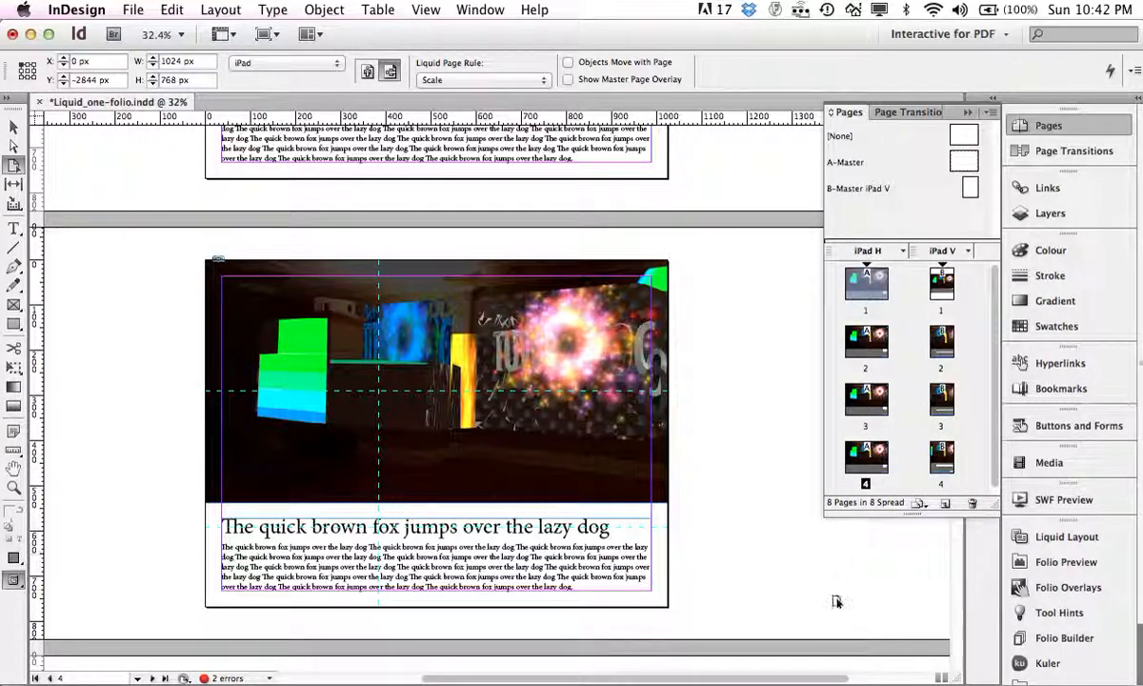
pyautogui.click(941, 677)
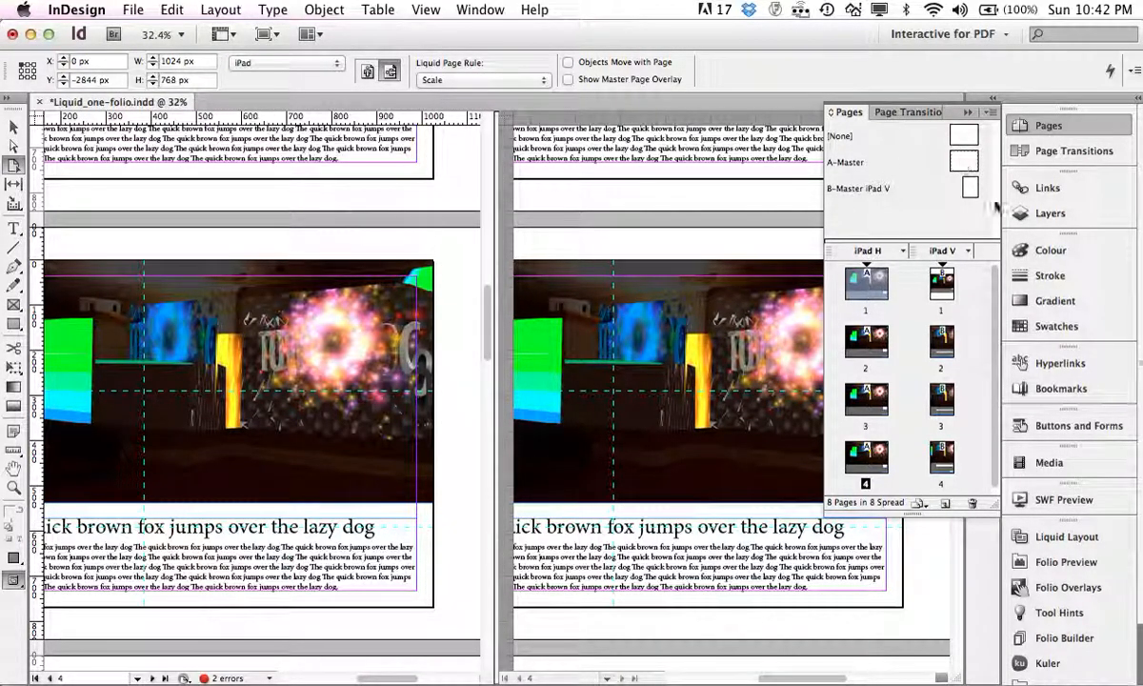
pyautogui.click(967, 112)
pyautogui.moveTo(958, 289)
pyautogui.mouseDown()
pyautogui.moveTo(970, 115)
pyautogui.moveTo(947, 284)
pyautogui.mouseUp()
pyautogui.click(1043, 124)
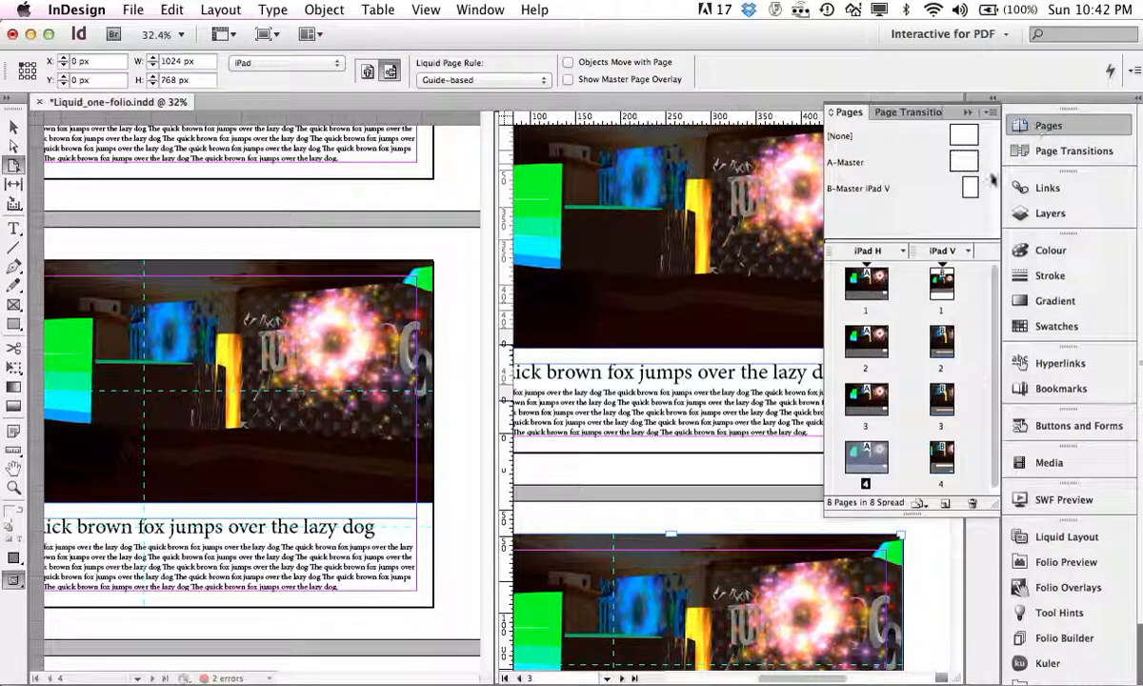
pyautogui.moveTo(995, 326); pyautogui.dragTo(998, 286)
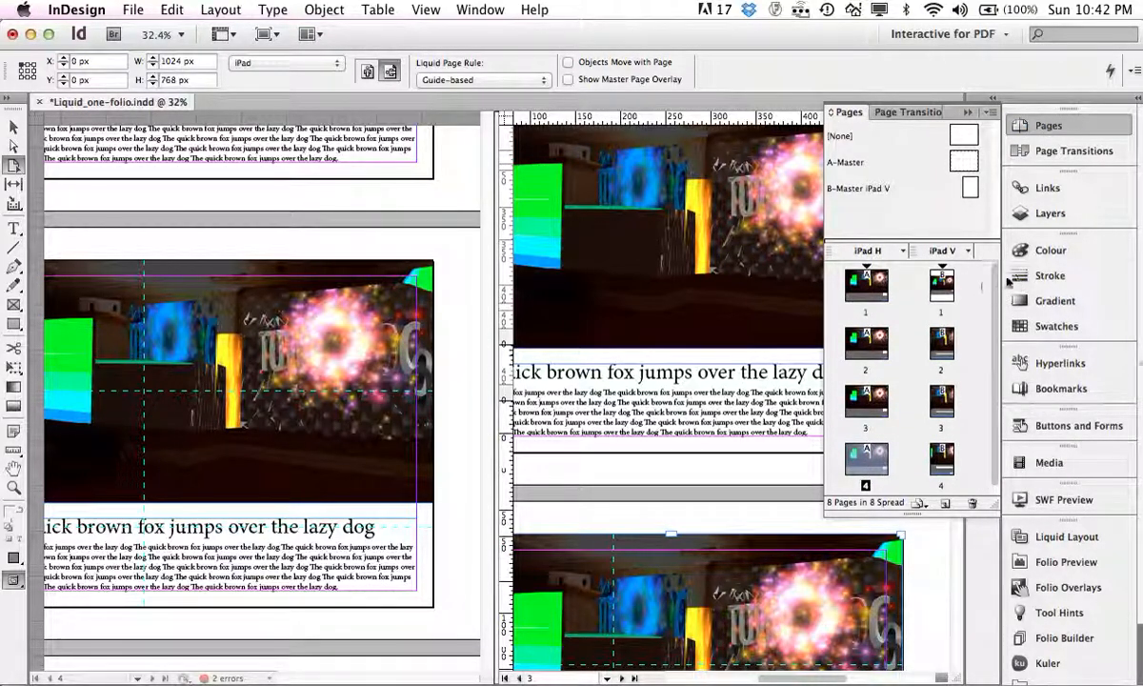
pyautogui.click(970, 114)
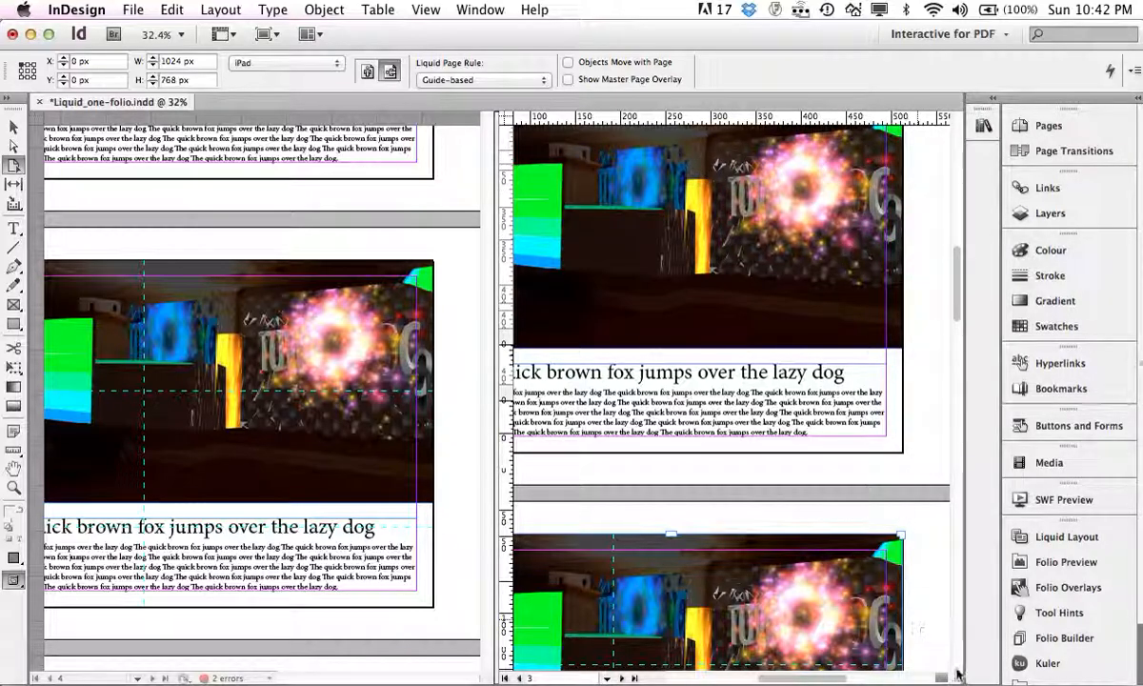
# Step: Remove and recreate the window split, with page 1 of iPad H in one pane and page 1 of iPad V in the other
pyautogui.click(941, 676)
pyautogui.moveTo(954, 341); pyautogui.dragTo(983, 181)
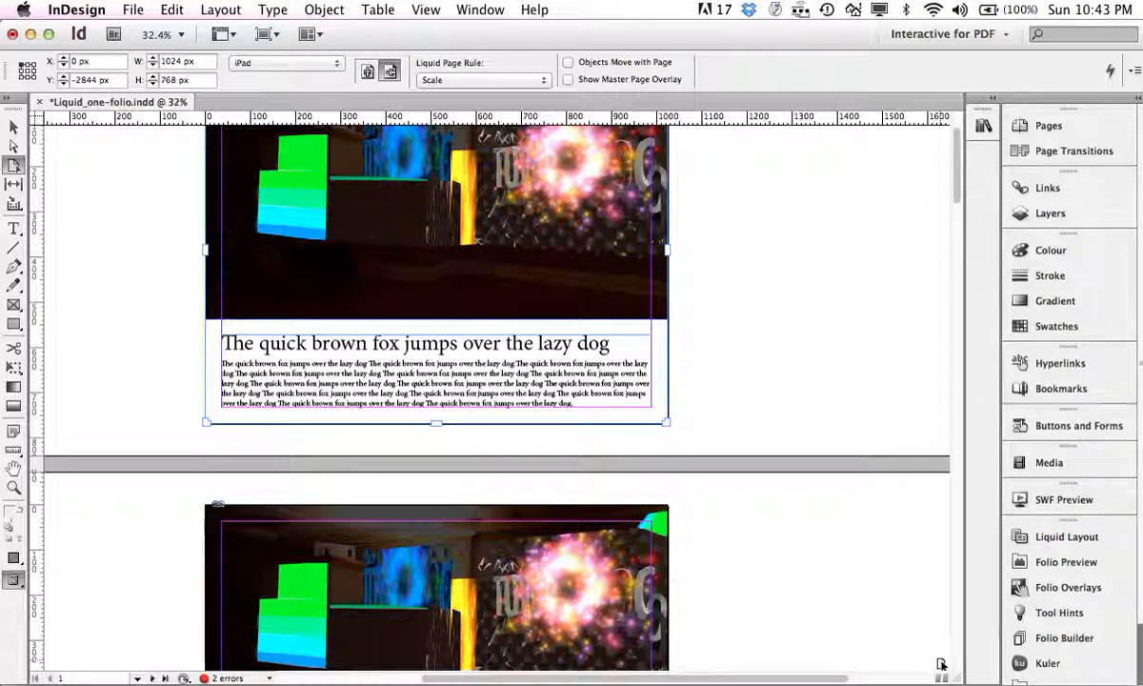
pyautogui.click(940, 678)
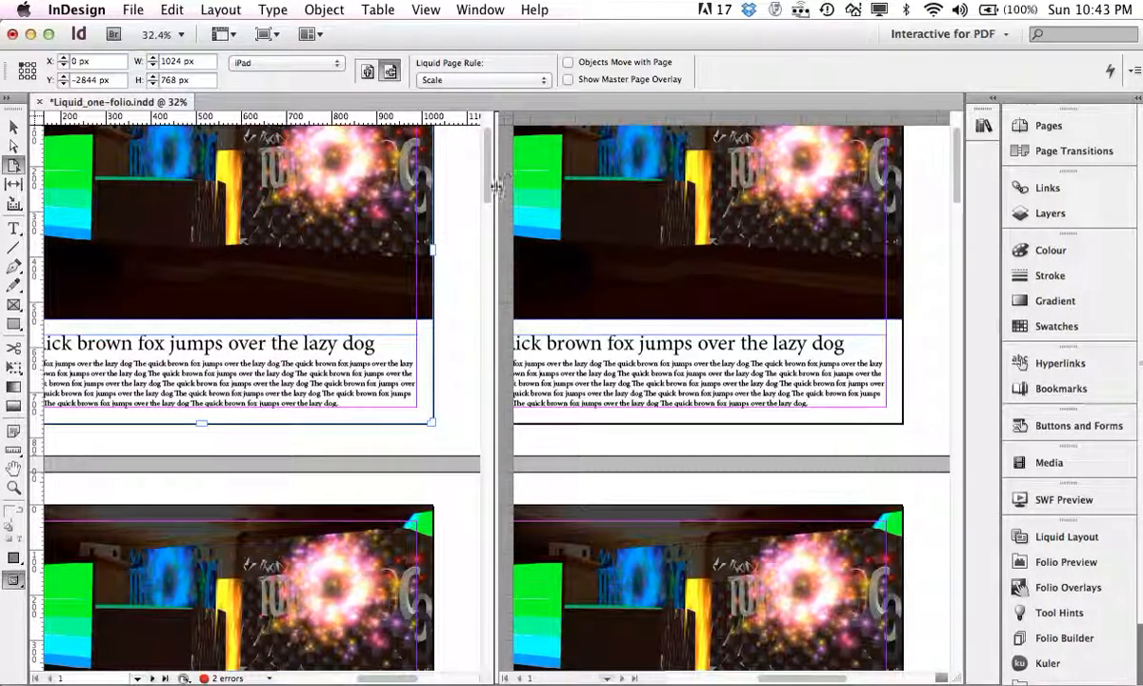
pyautogui.moveTo(958, 162); pyautogui.dragTo(940, 383)
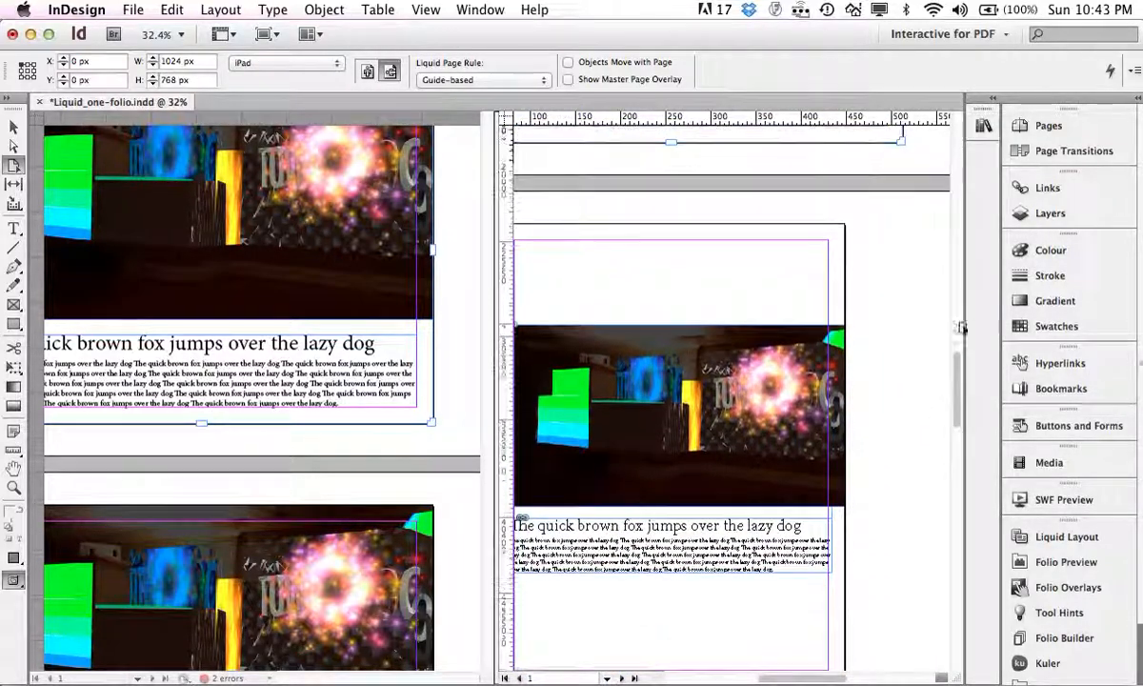
# Step: Fit page 1 of the iPad V layout in its pane of the split window and switch to the Selection tool
pyautogui.click(1045, 127)
pyautogui.click(941, 285)
pyautogui.doubleClick(941, 285)
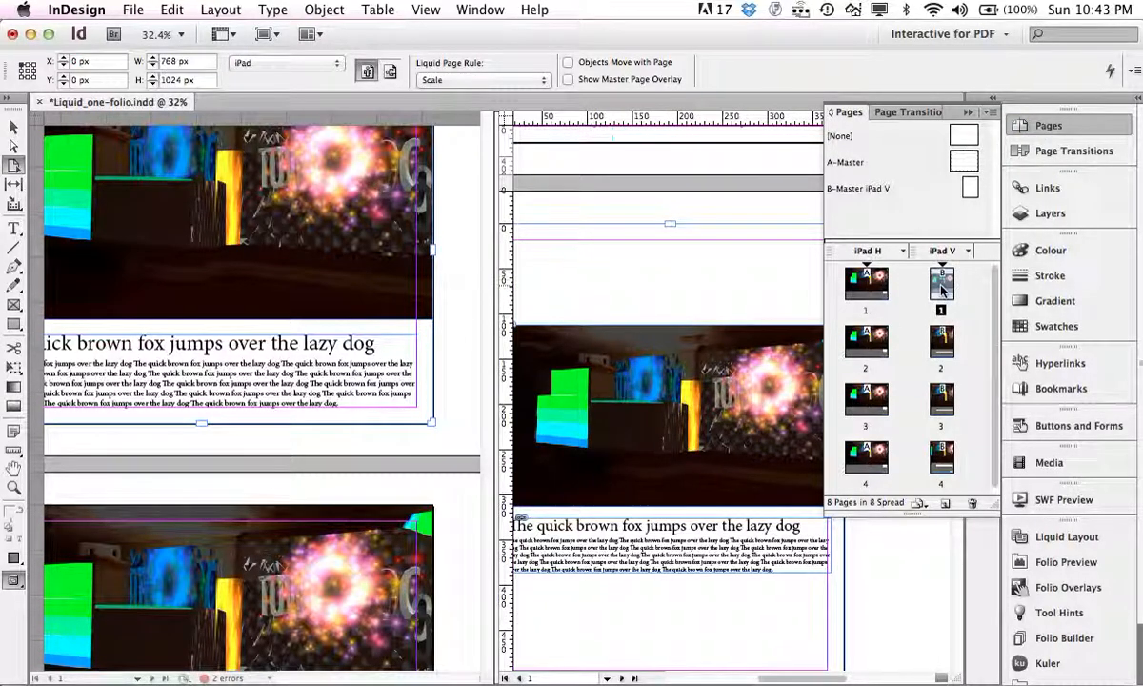
pyautogui.click(14, 126)
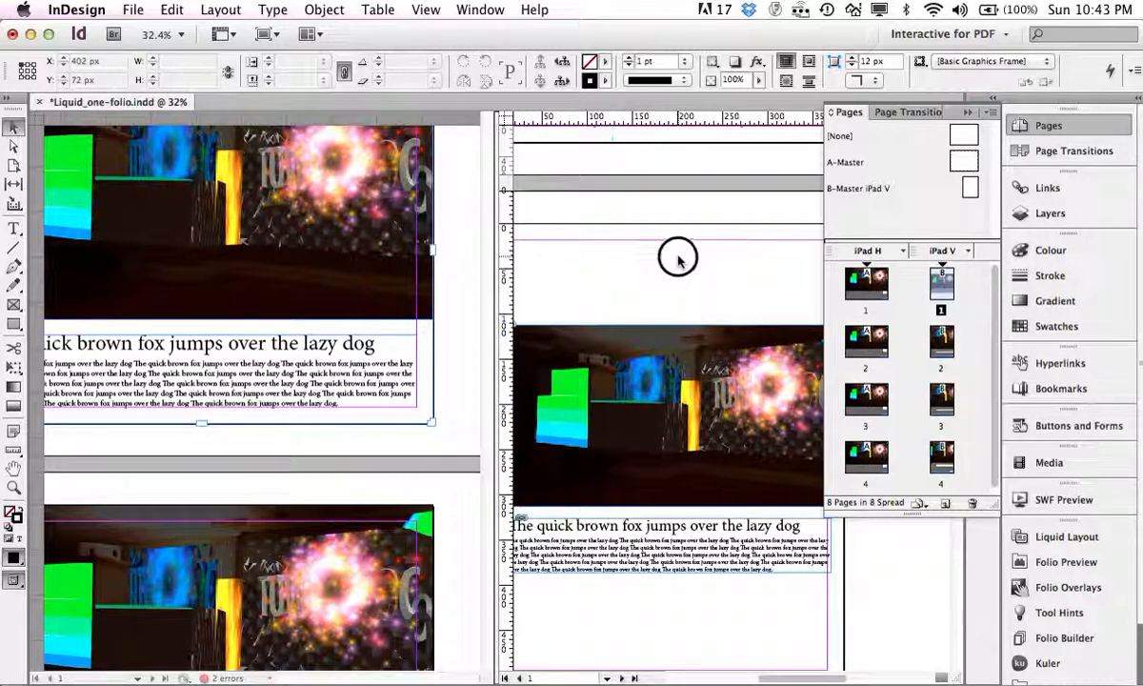
pyautogui.doubleClick(942, 283)
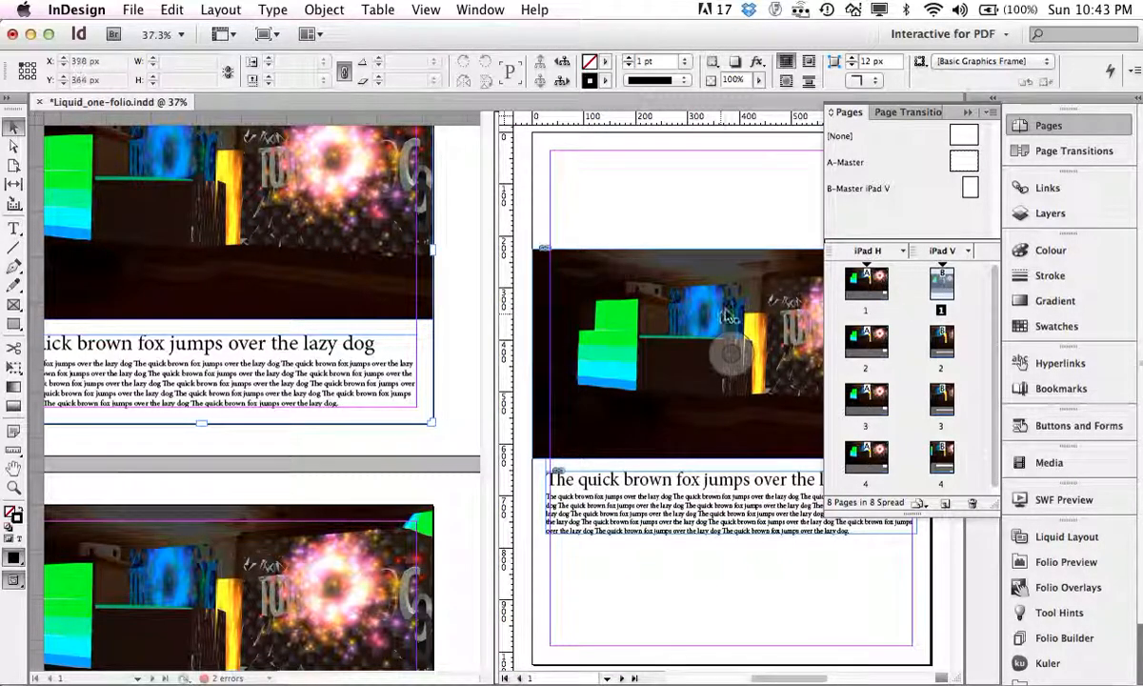
# Step: Fit page 1 of the iPad H layout in the other pane and collapse the page thumbnails
pyautogui.click(166, 180)
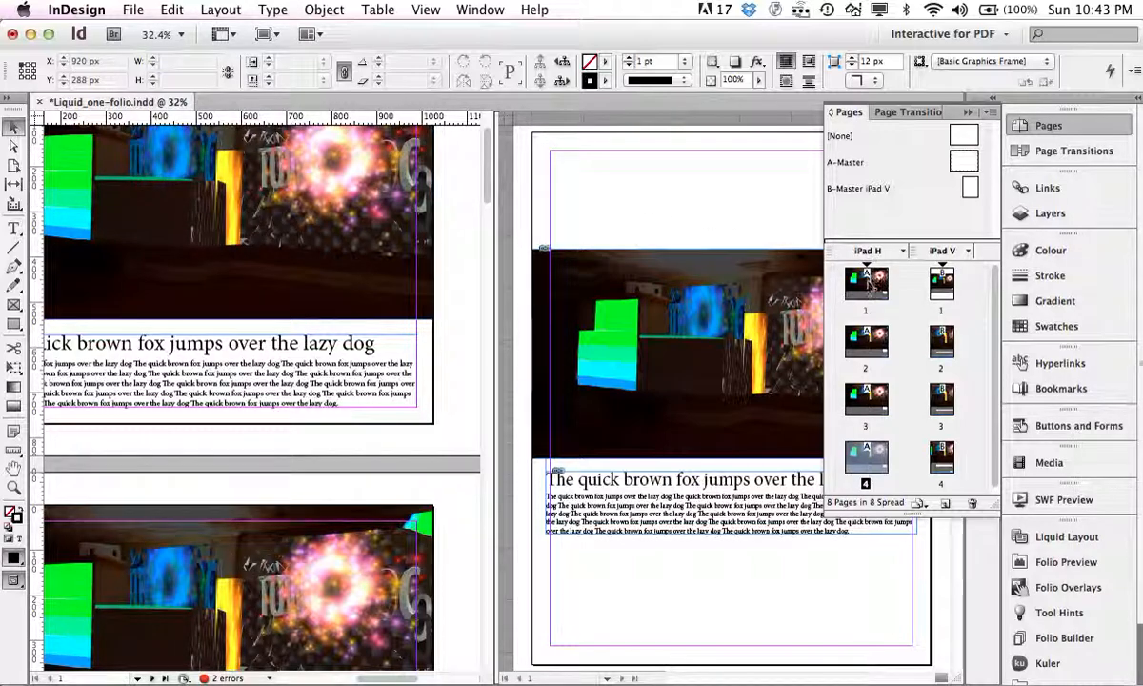
pyautogui.doubleClick(866, 283)
pyautogui.doubleClick(866, 283)
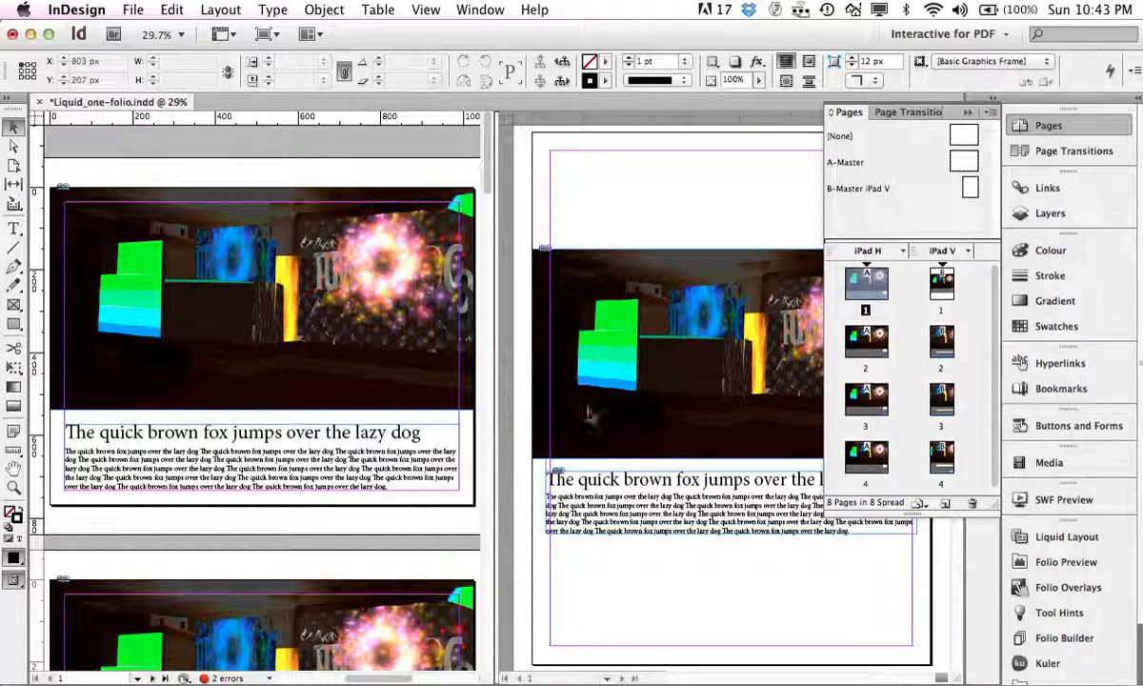
pyautogui.moveTo(901, 326); pyautogui.dragTo(941, 340)
pyautogui.click(966, 113)
# Step: Look through the iPad V pages and compare page 4 of iPad V with page 4 of iPad H side by side
pyautogui.click(951, 213)
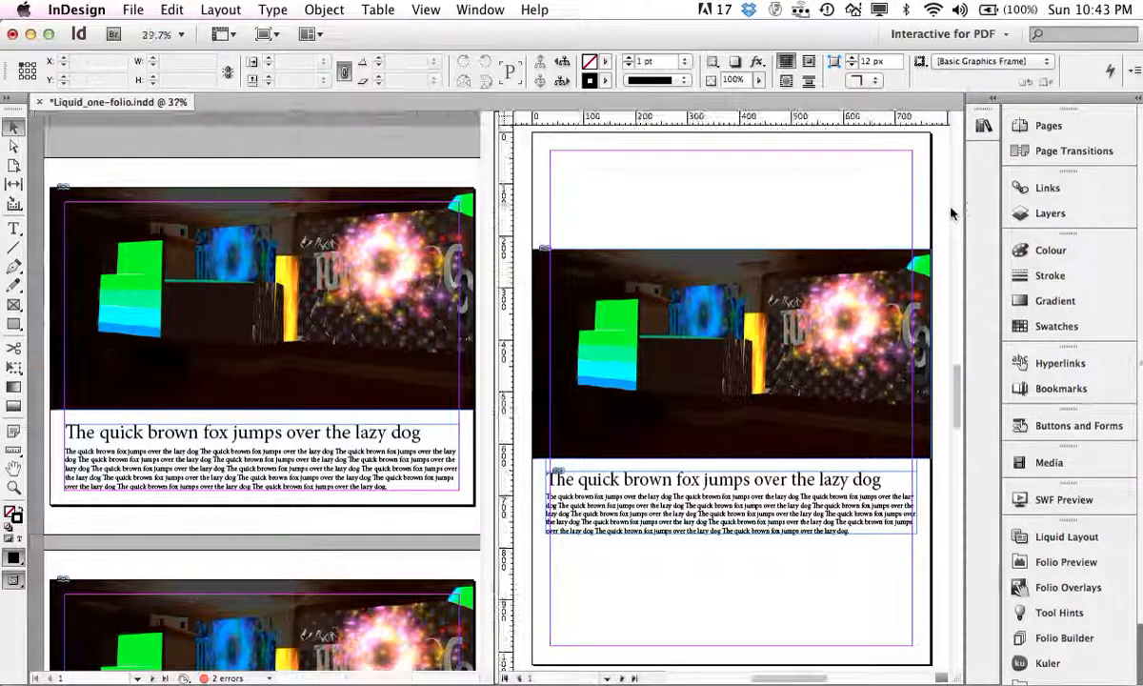
pyautogui.moveTo(960, 381); pyautogui.dragTo(948, 615)
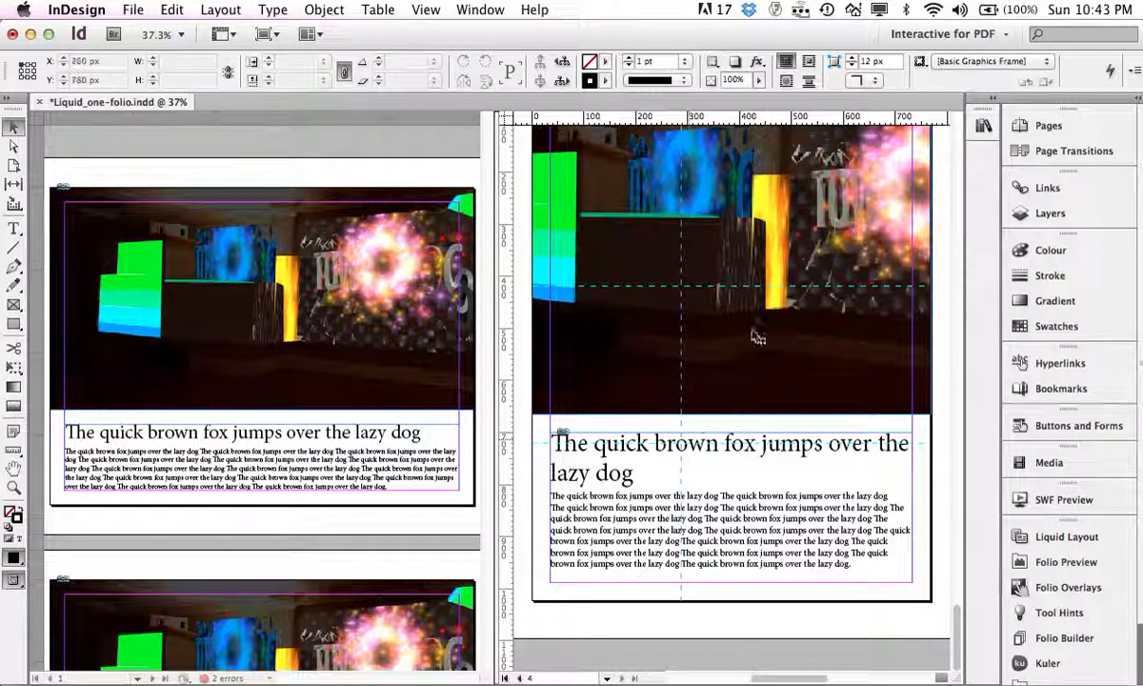
pyautogui.click(726, 276)
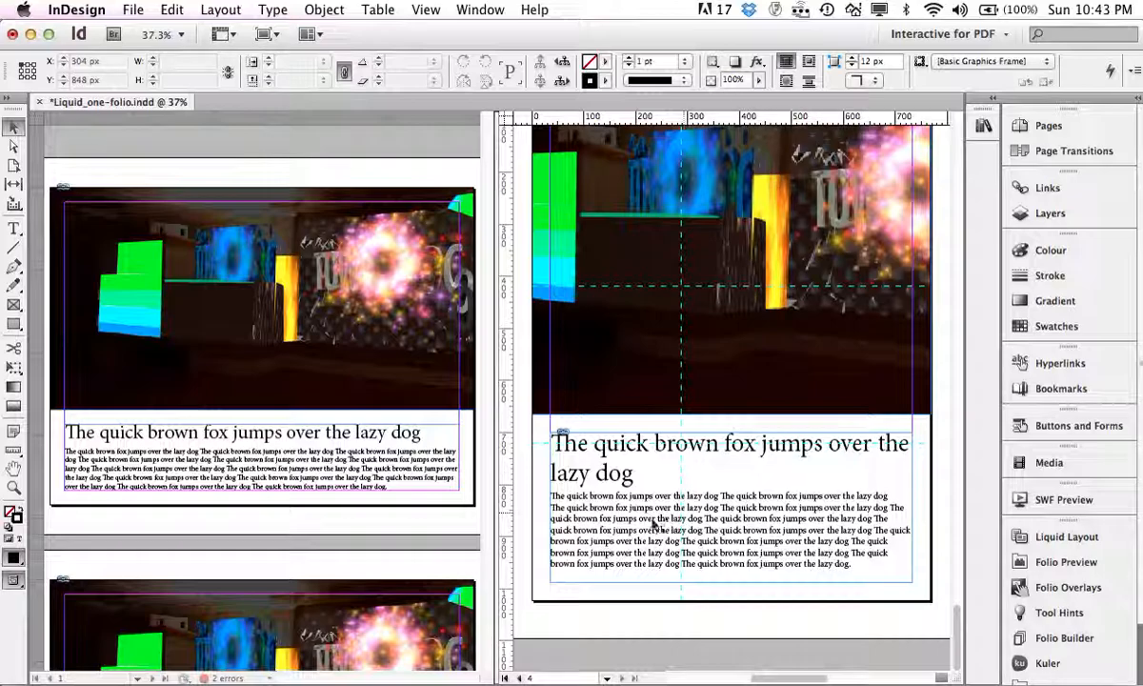
pyautogui.moveTo(957, 620)
pyautogui.mouseDown()
pyautogui.moveTo(955, 550)
pyautogui.moveTo(949, 628)
pyautogui.moveTo(944, 607)
pyautogui.mouseUp()
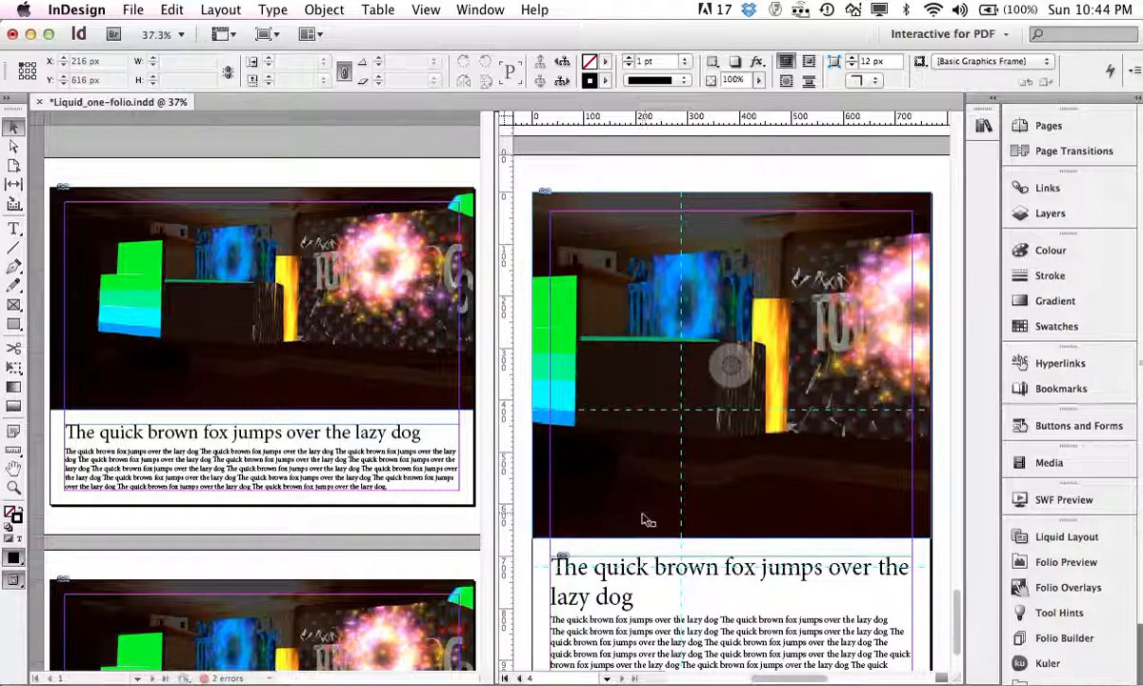
pyautogui.click(457, 178)
pyautogui.moveTo(485, 173); pyautogui.dragTo(459, 339)
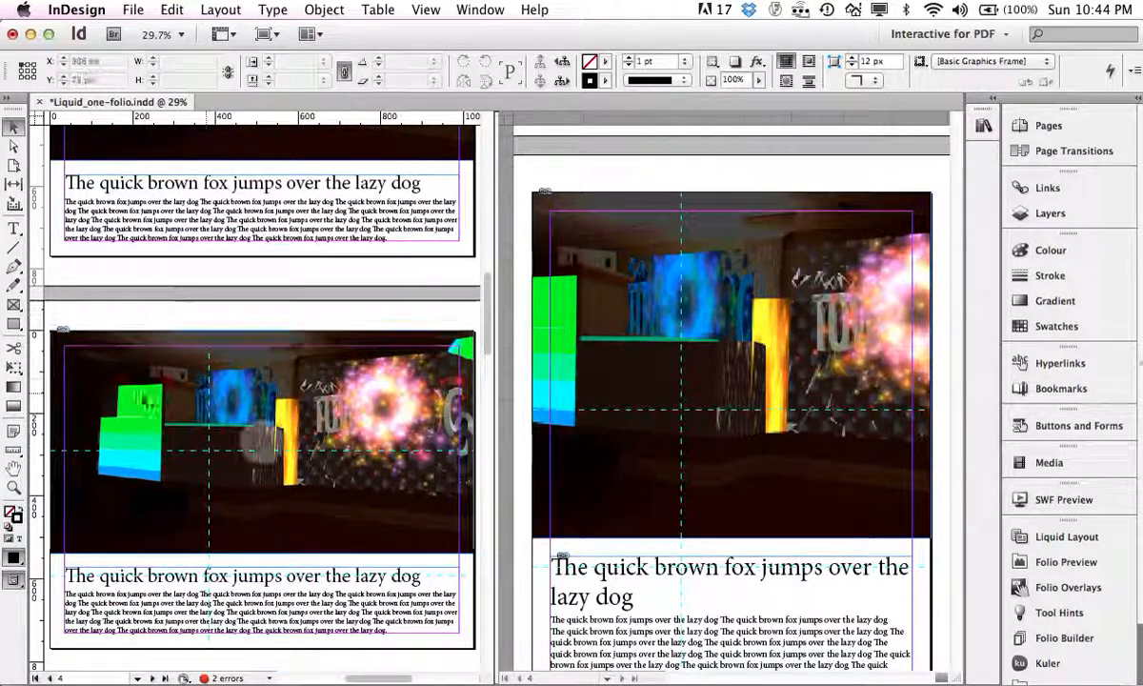
# Step: Delete the word "quick" from the headline on page 4 of the iPad H layout
pyautogui.click(14, 227)
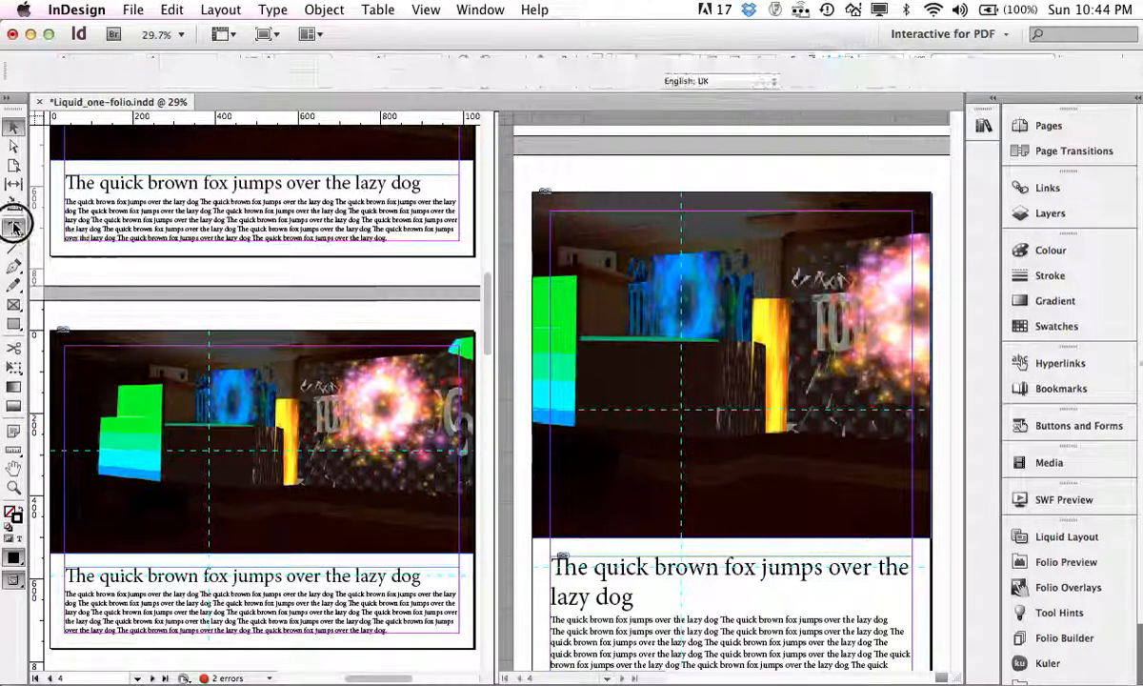
pyautogui.click(13, 127)
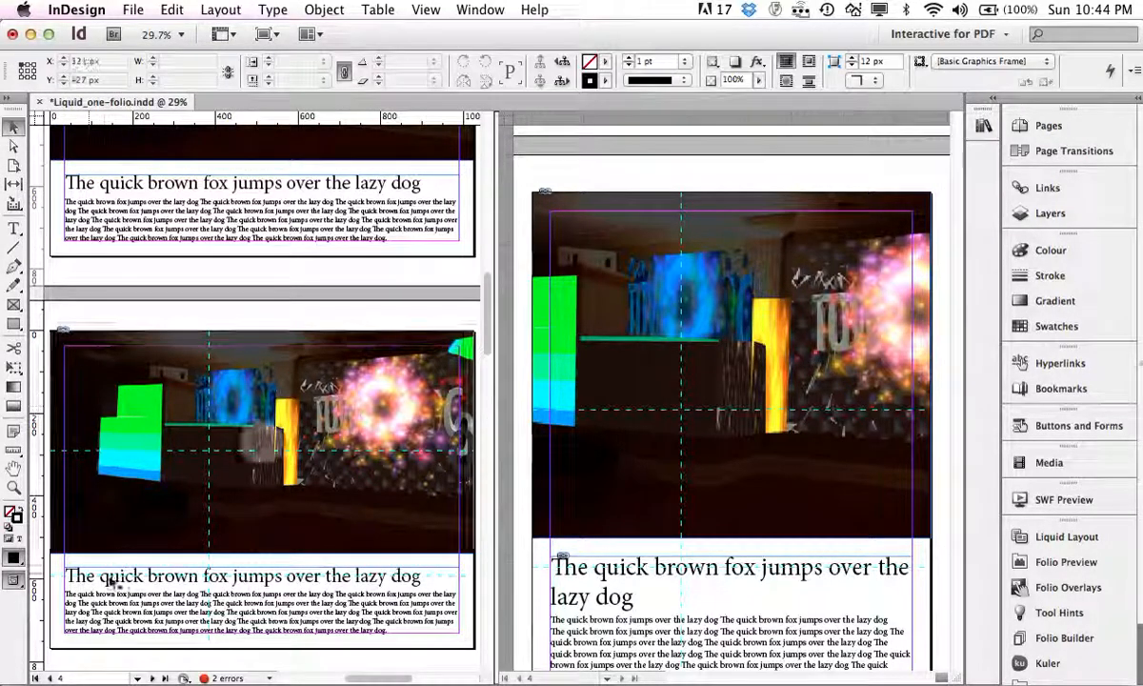
pyautogui.doubleClick(99, 583)
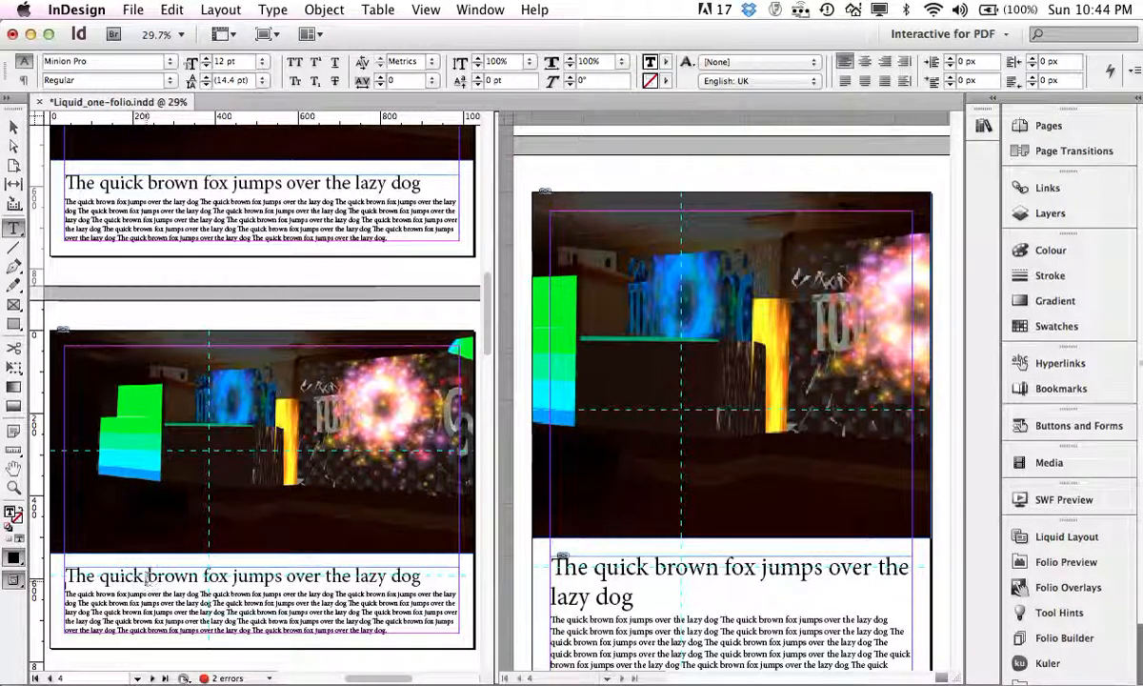
pyautogui.moveTo(141, 580); pyautogui.dragTo(98, 582)
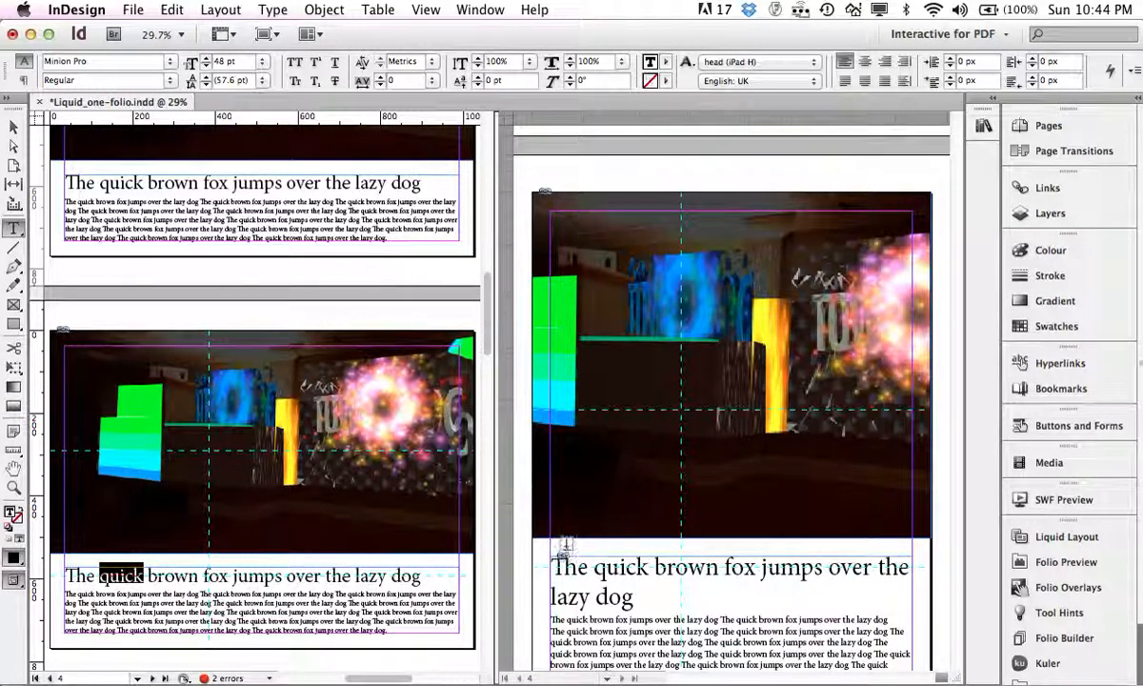
pyautogui.press('BackSpace')
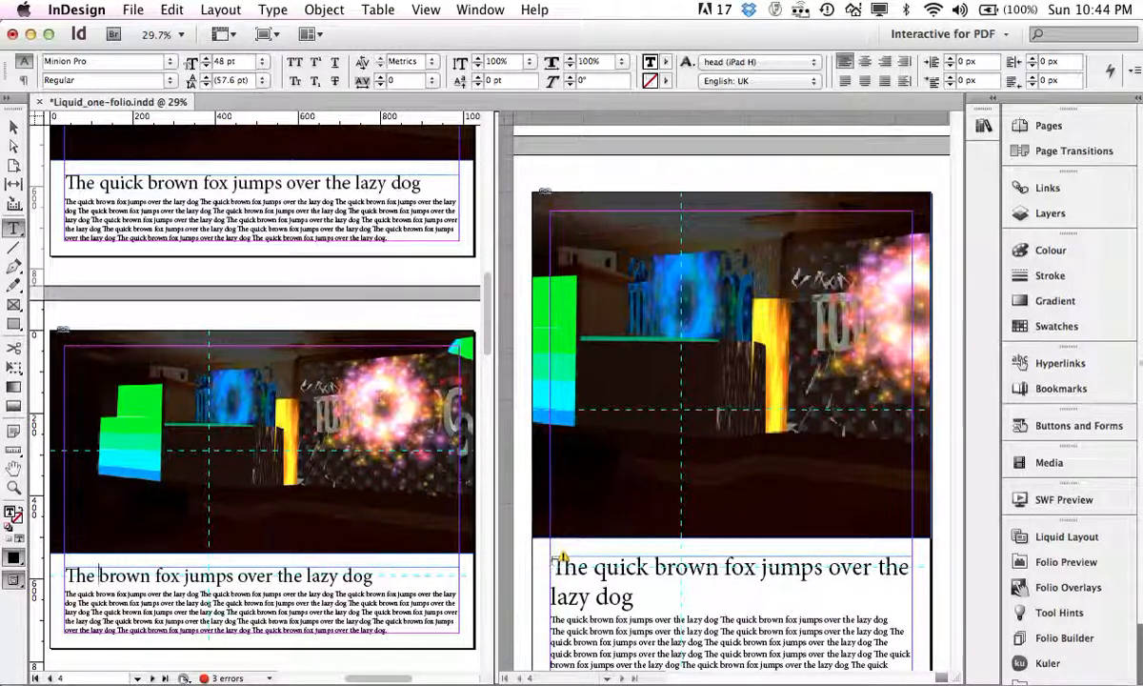
pyautogui.press('Escape')
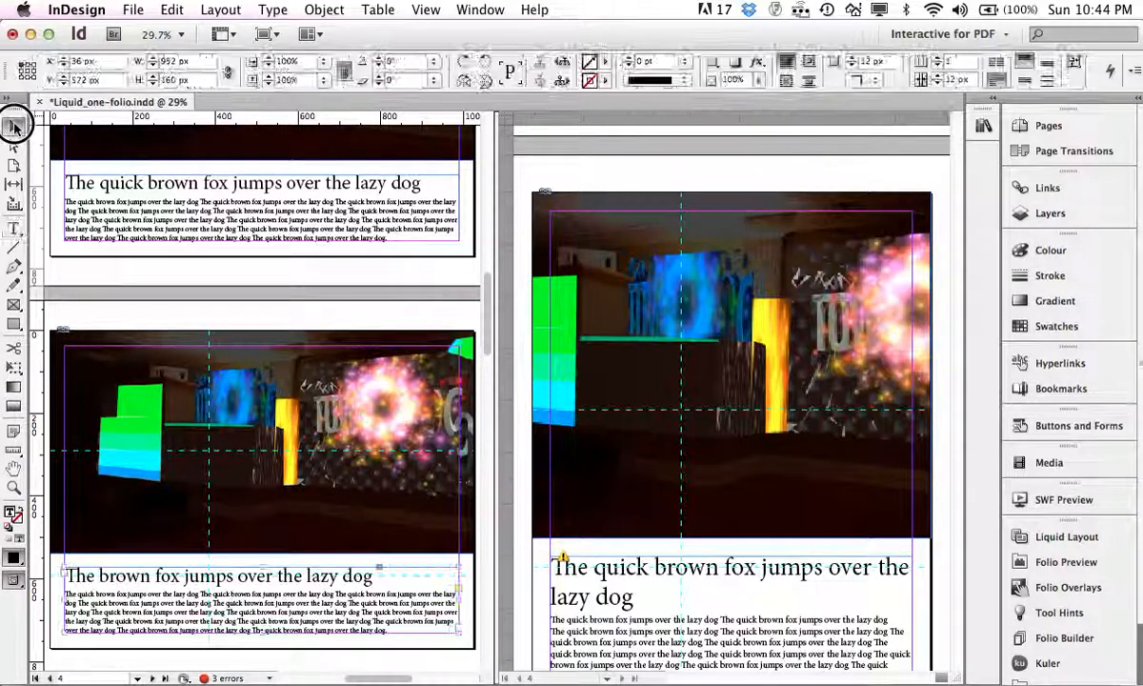
# Step: Update the linked text frame on page 4 of the iPad V layout from its modified source and save the document
pyautogui.click(562, 557)
pyautogui.click(562, 555)
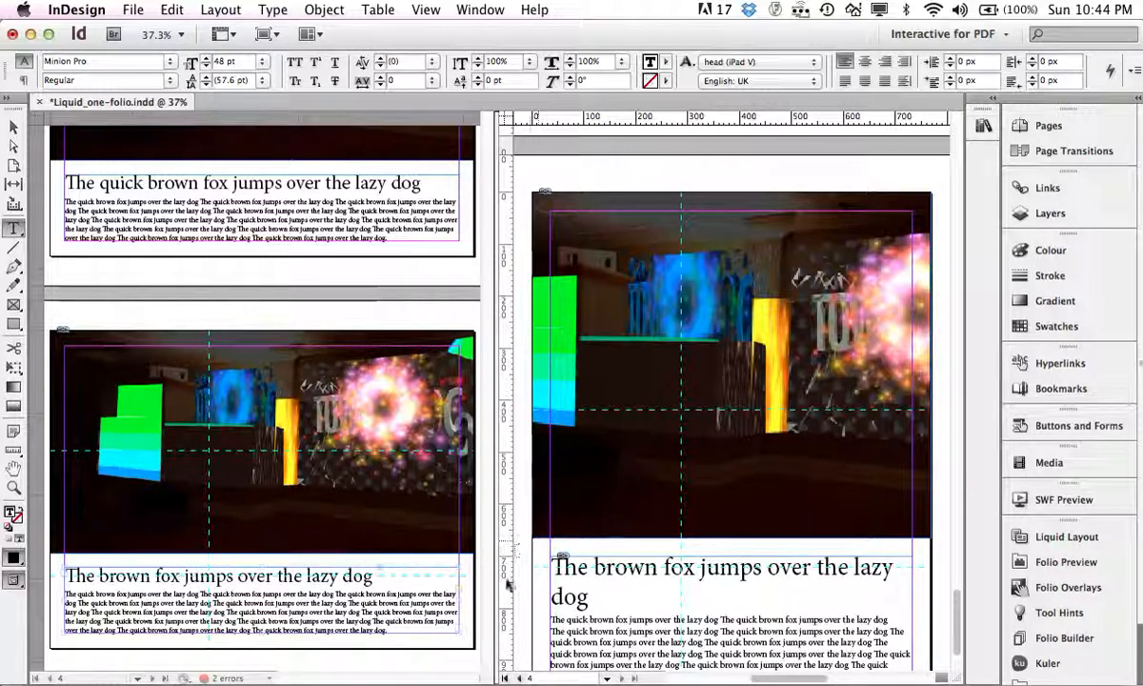
pyautogui.press('super+s')
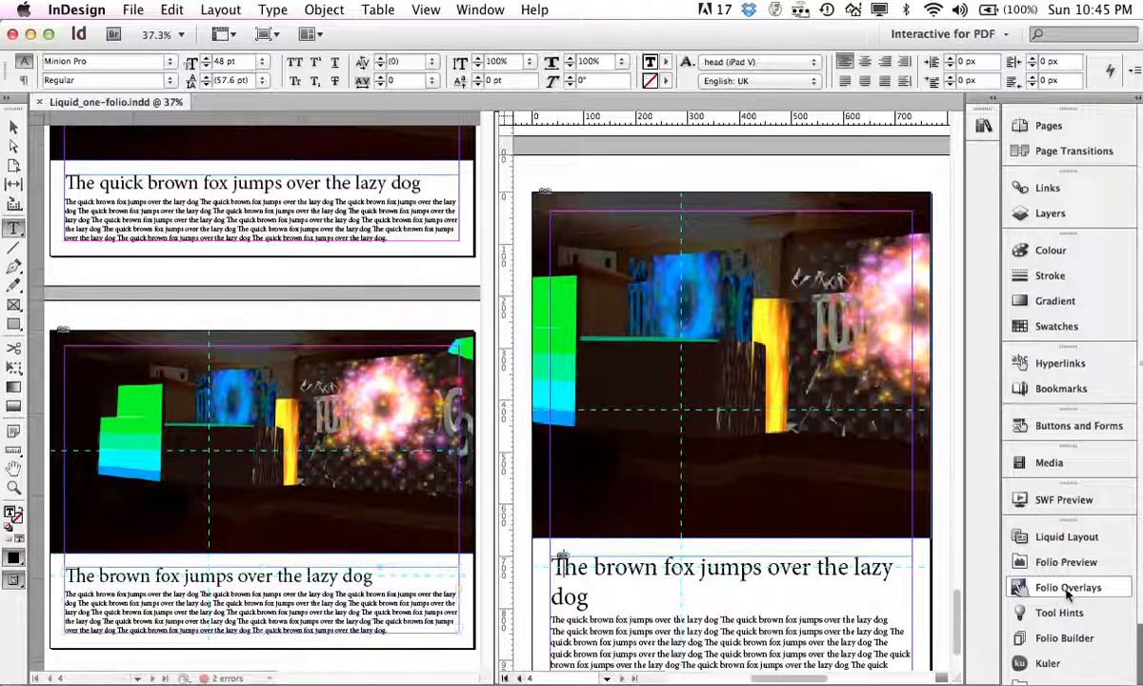
# Step: Open Folio Builder and go back from the My test folio to the list of all folios
pyautogui.click(1027, 638)
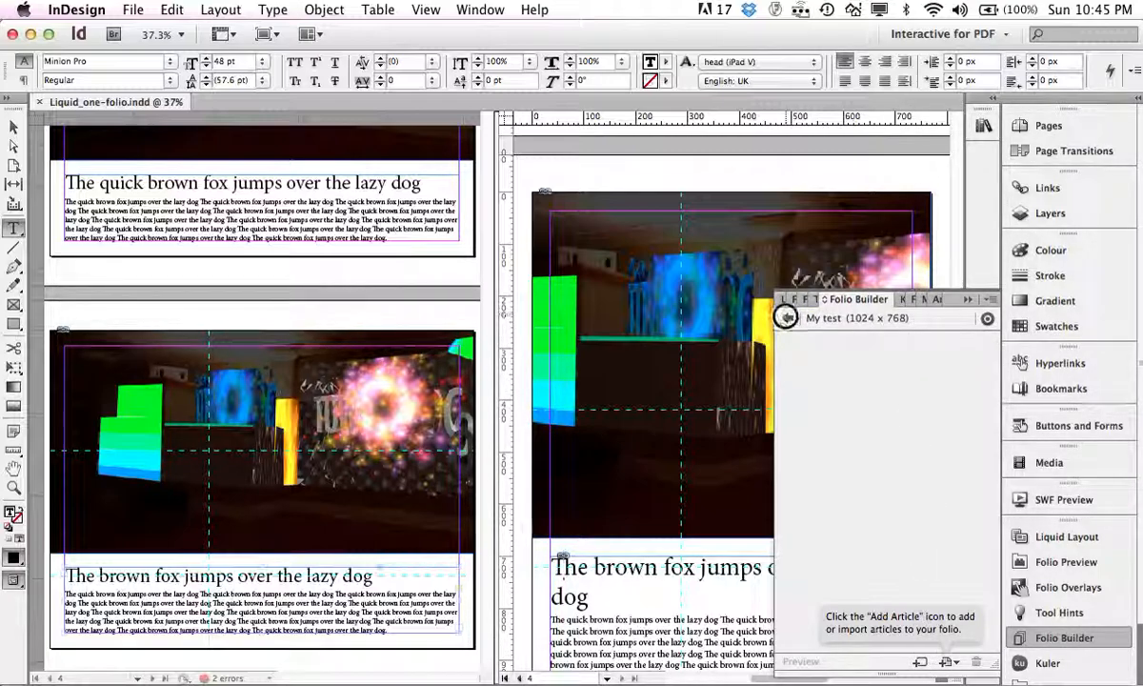
pyautogui.click(785, 318)
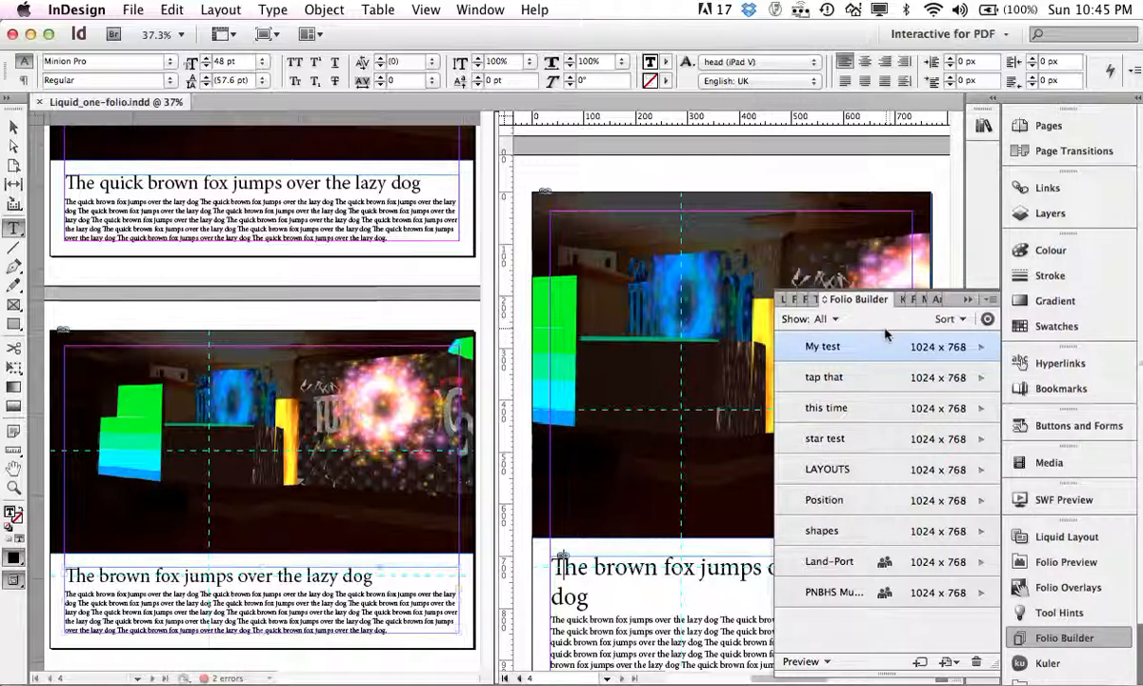
pyautogui.moveTo(988, 325)
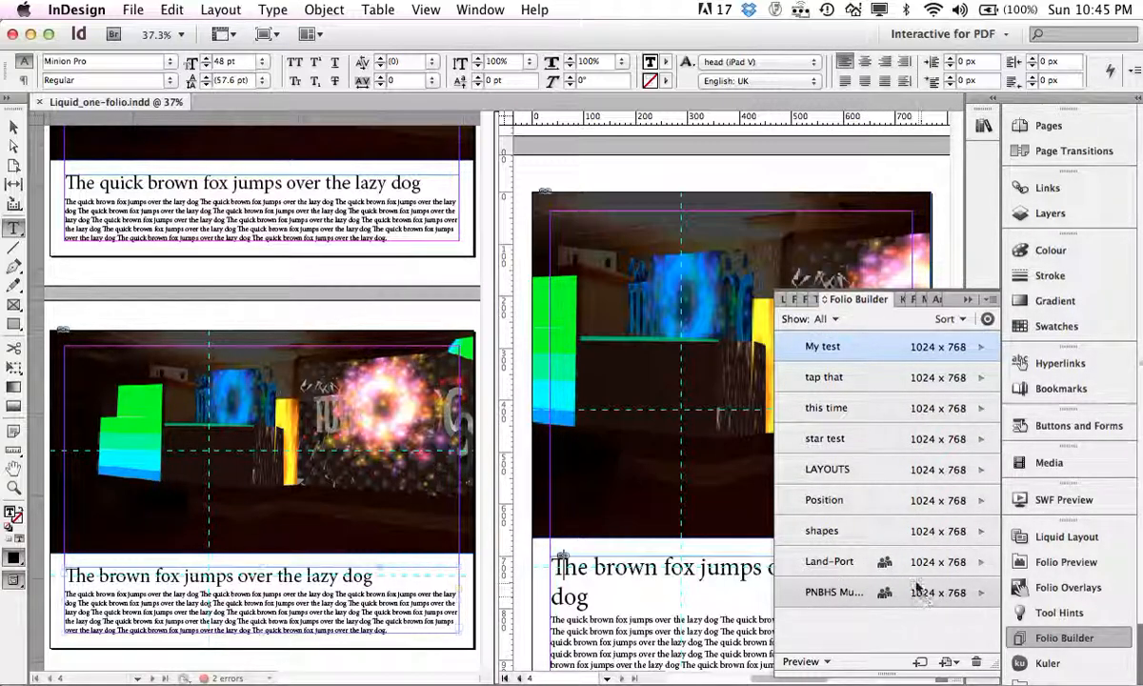
# Step: Filter the folio list by All Local, Private and Shared in turn, and return it to All
pyautogui.click(835, 322)
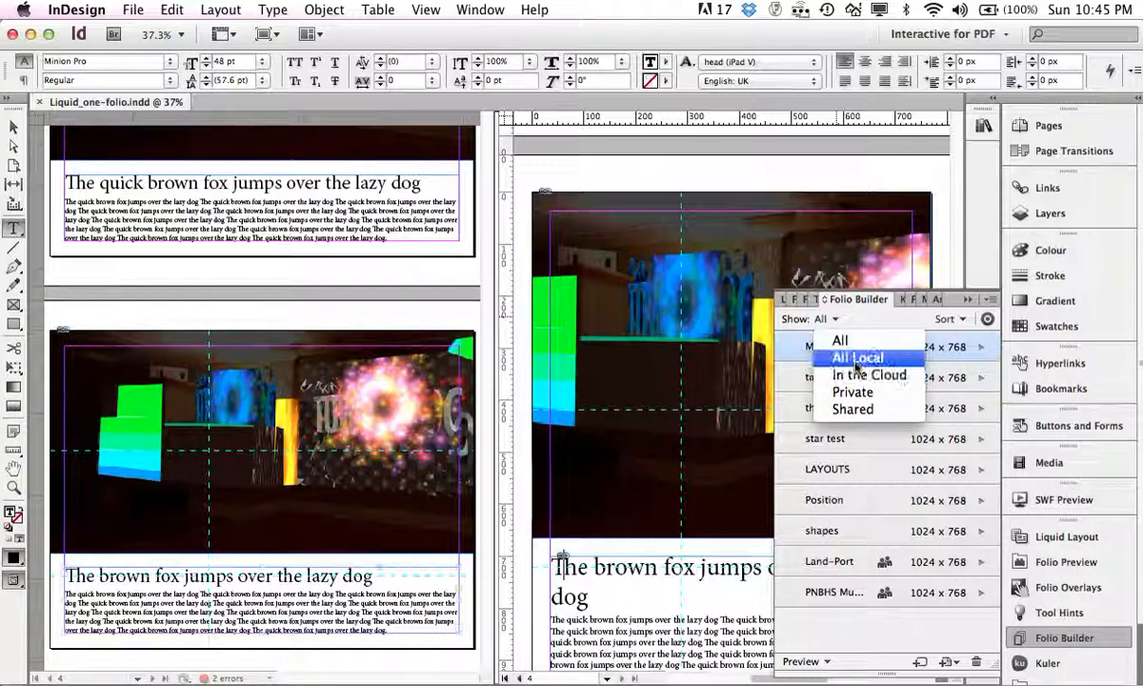
pyautogui.click(855, 358)
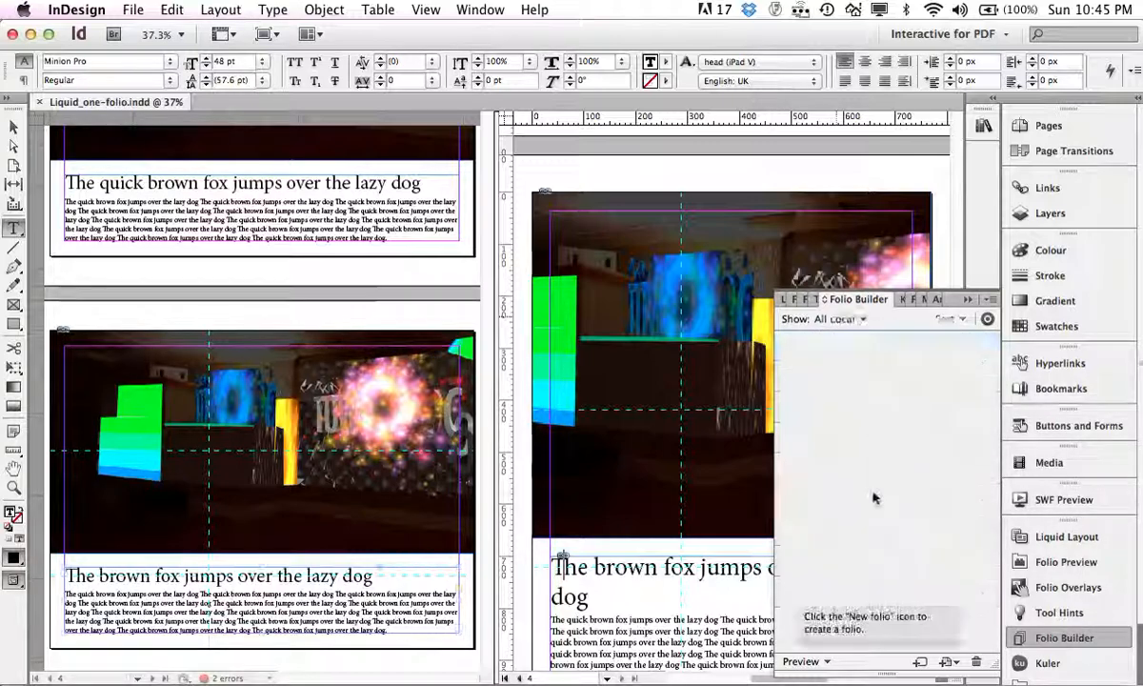
pyautogui.click(863, 322)
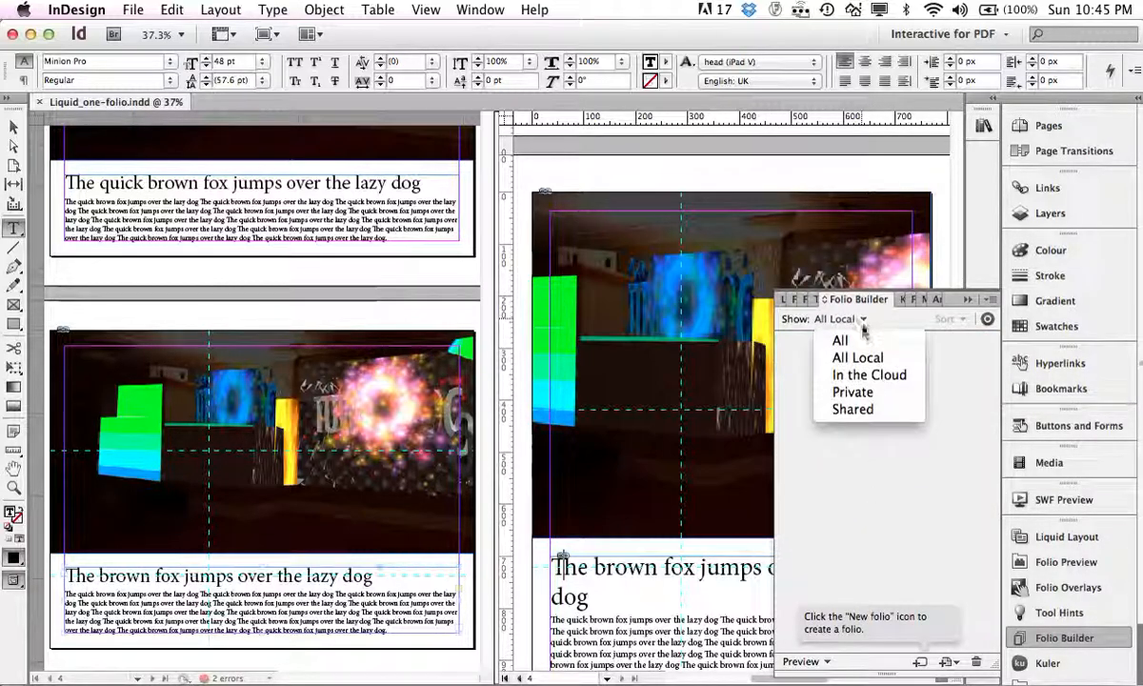
pyautogui.click(863, 393)
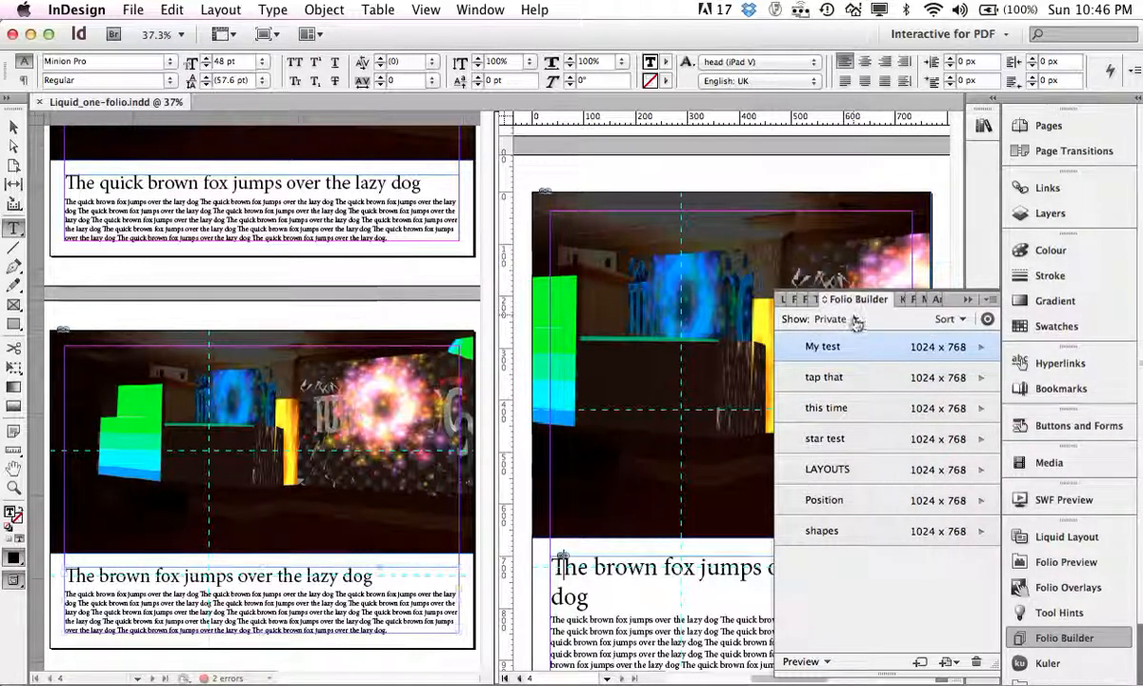
pyautogui.click(858, 322)
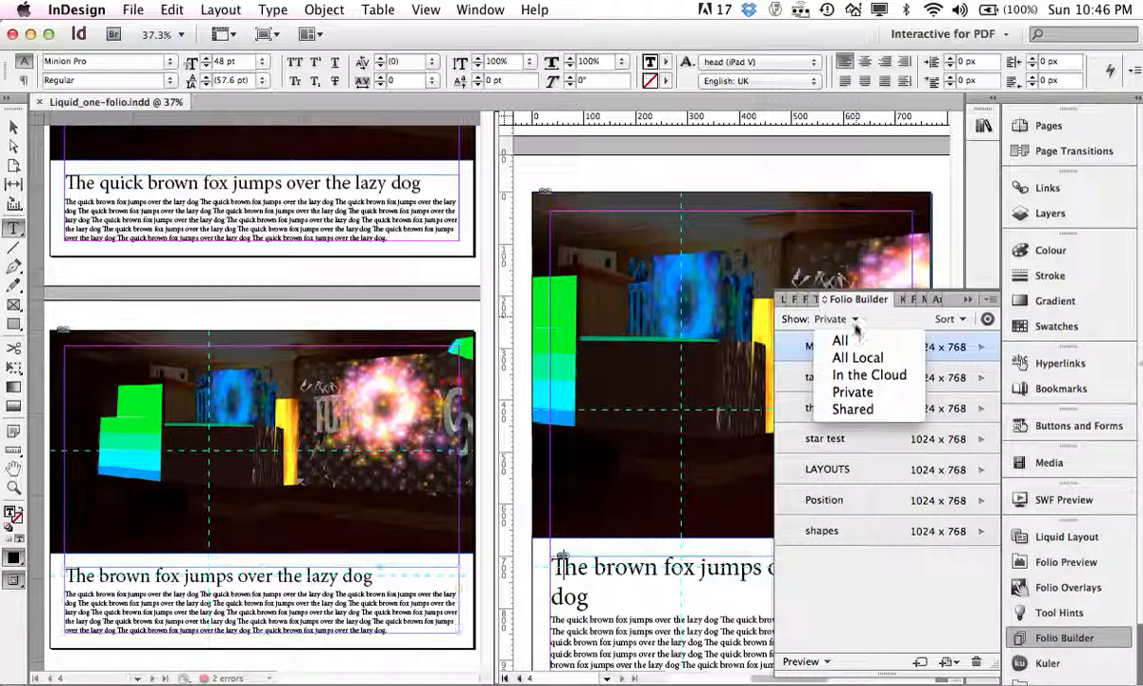
pyautogui.click(912, 455)
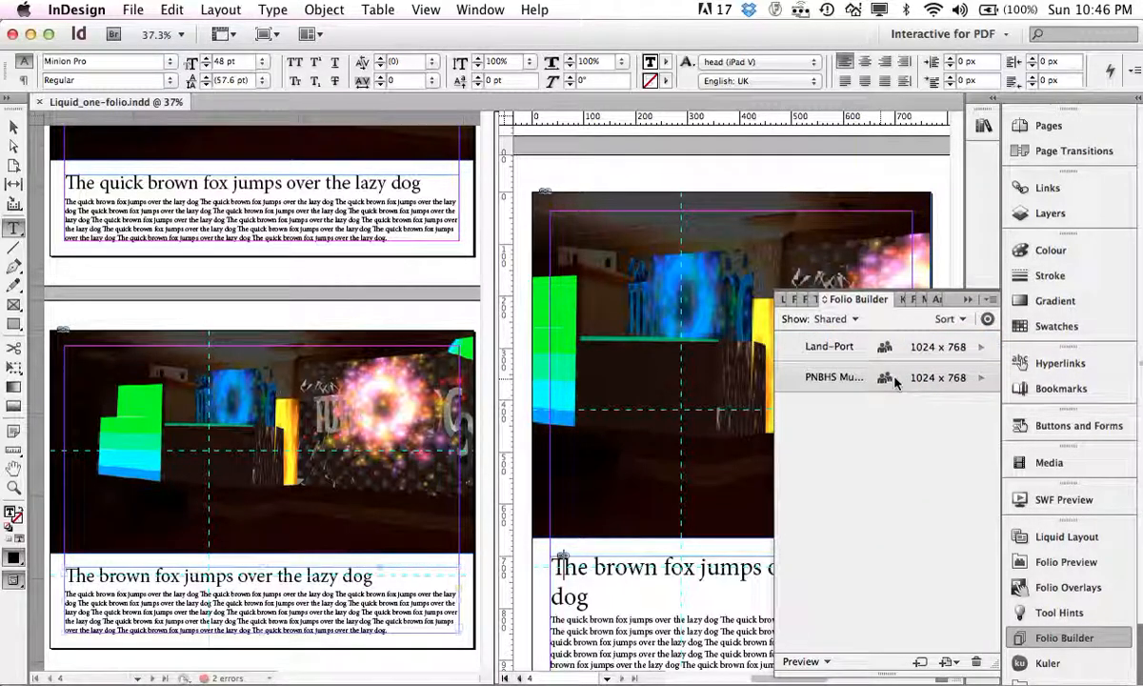
pyautogui.click(857, 322)
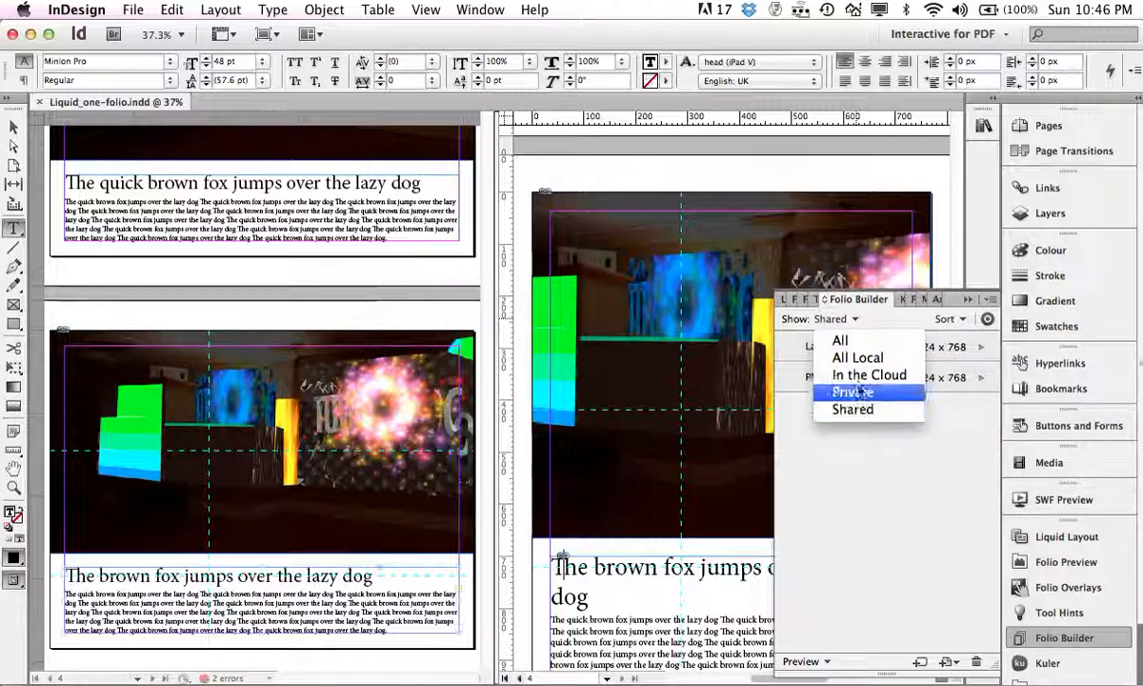
pyautogui.click(844, 343)
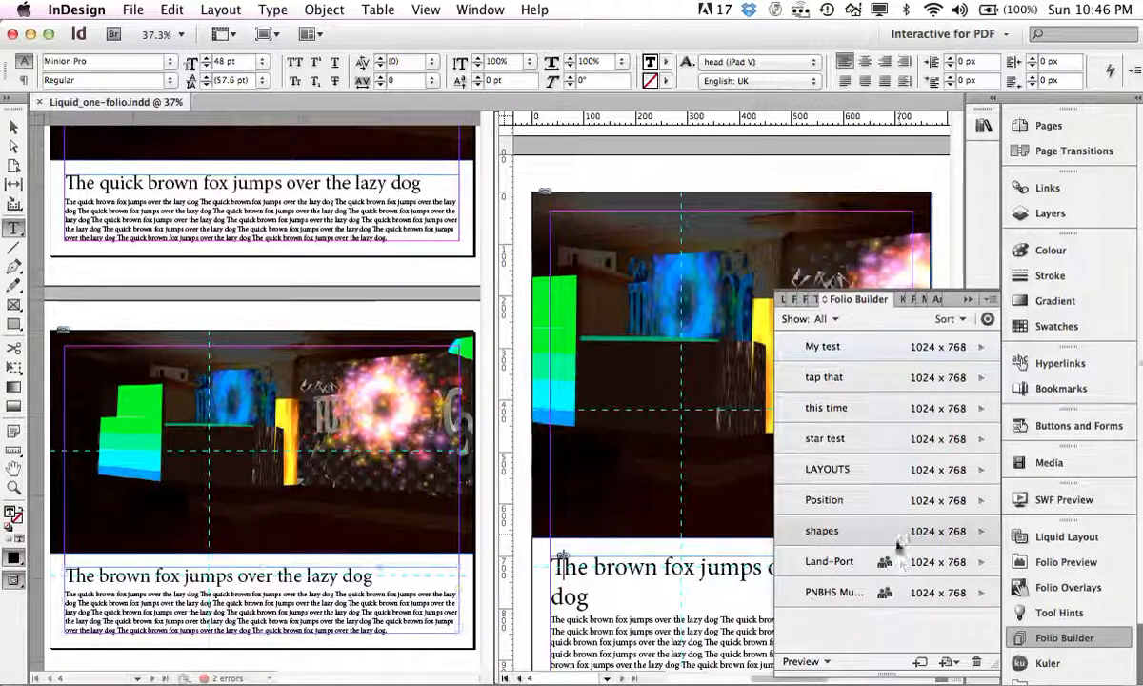
# Step: Create a folio named folio test for Apple iPad with portrait and landscape orientation and Automatic as the default format
pyautogui.click(921, 664)
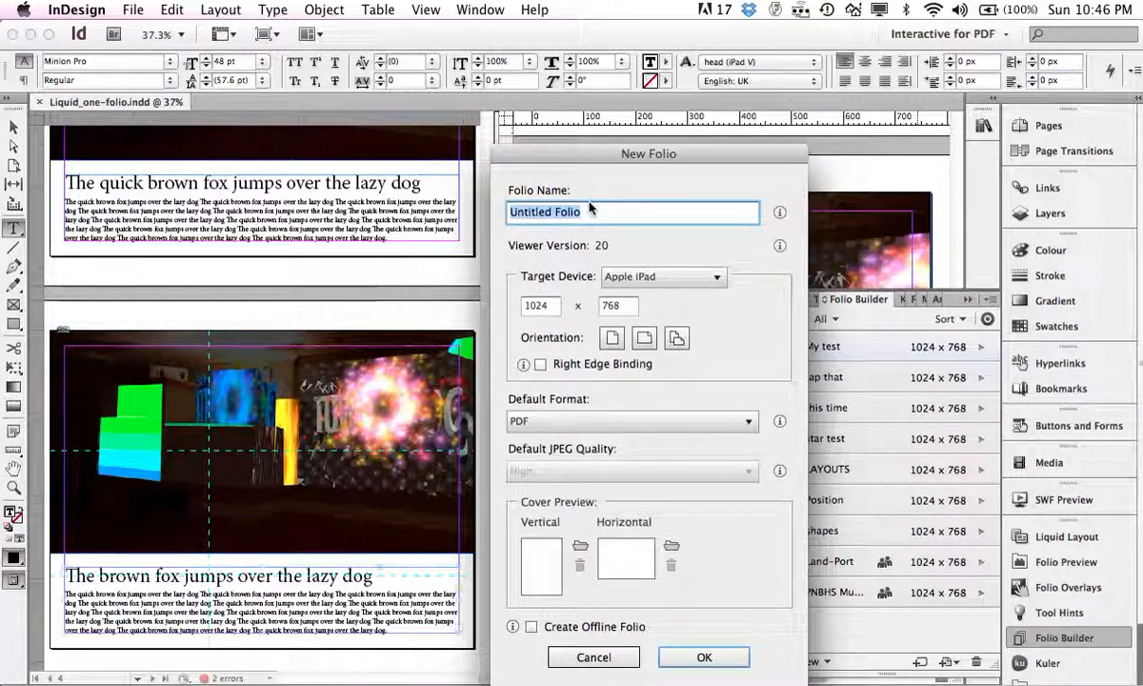
pyautogui.moveTo(587, 212); pyautogui.dragTo(500, 214)
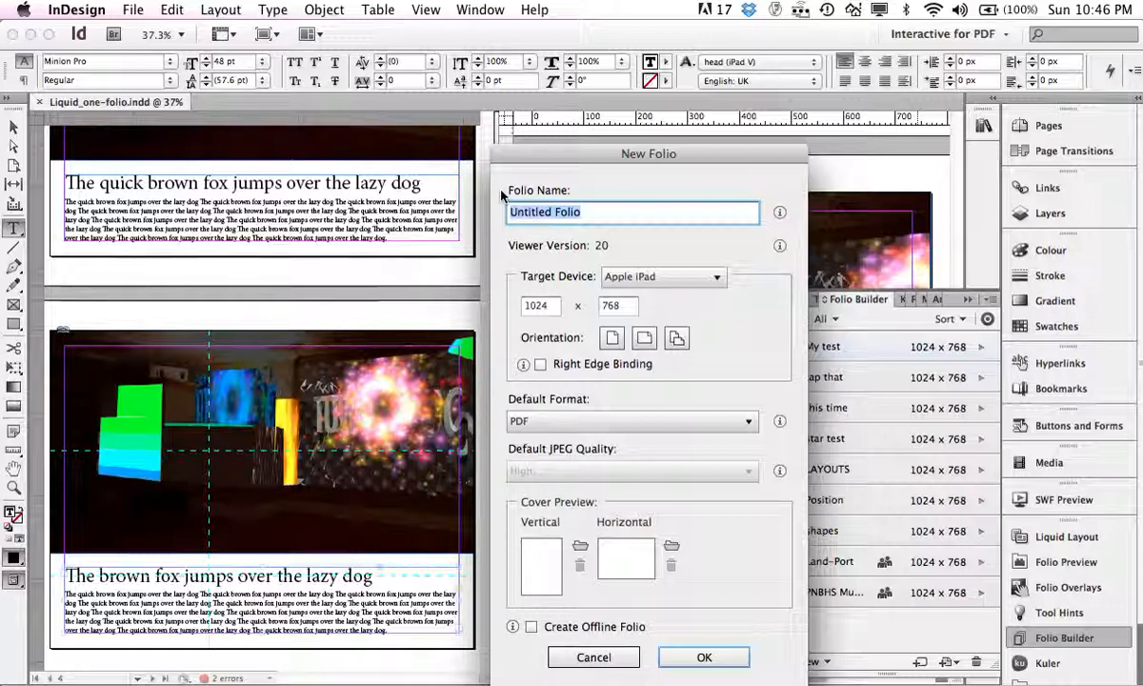
pyautogui.write('folio test')
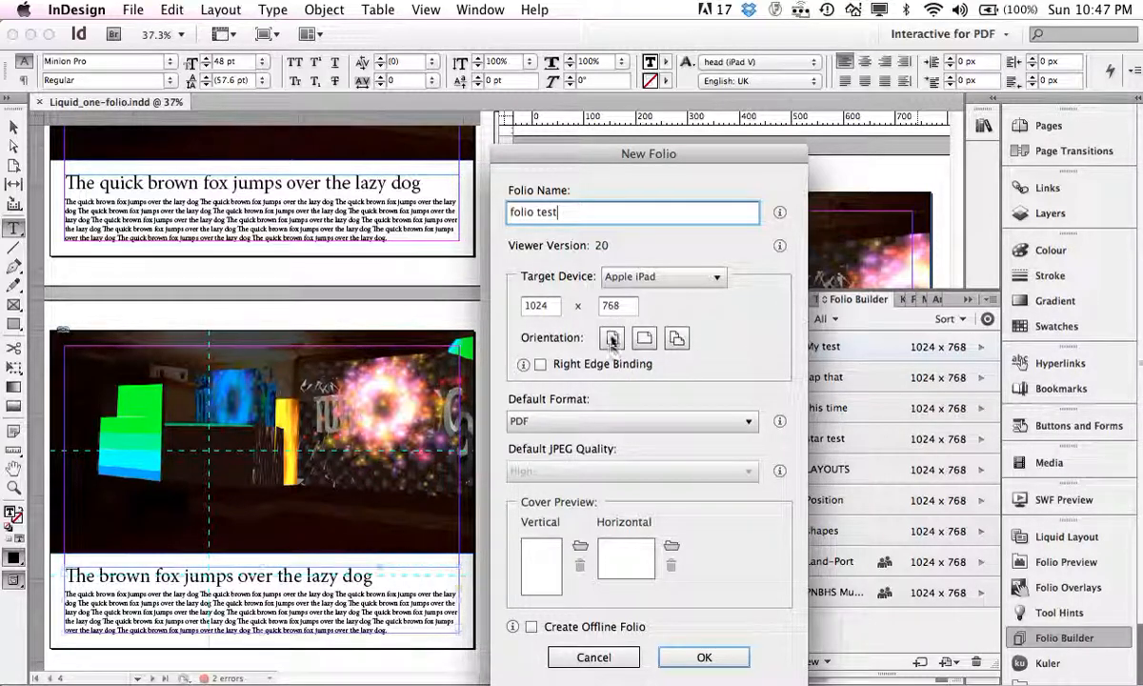
pyautogui.click(645, 341)
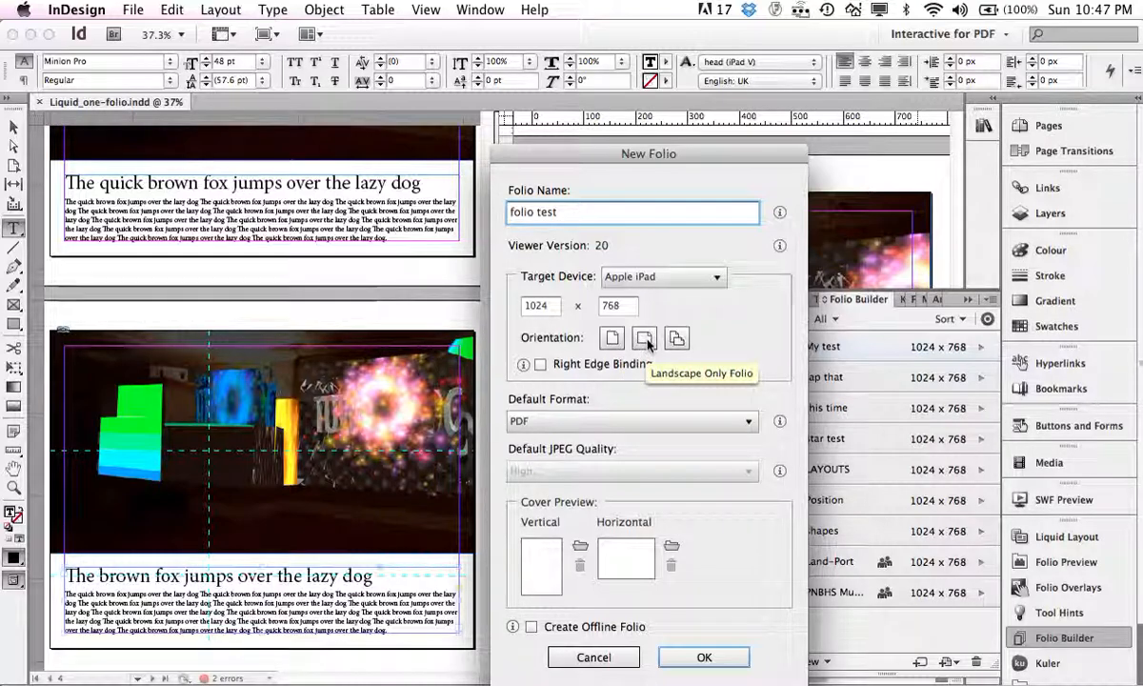
pyautogui.click(677, 338)
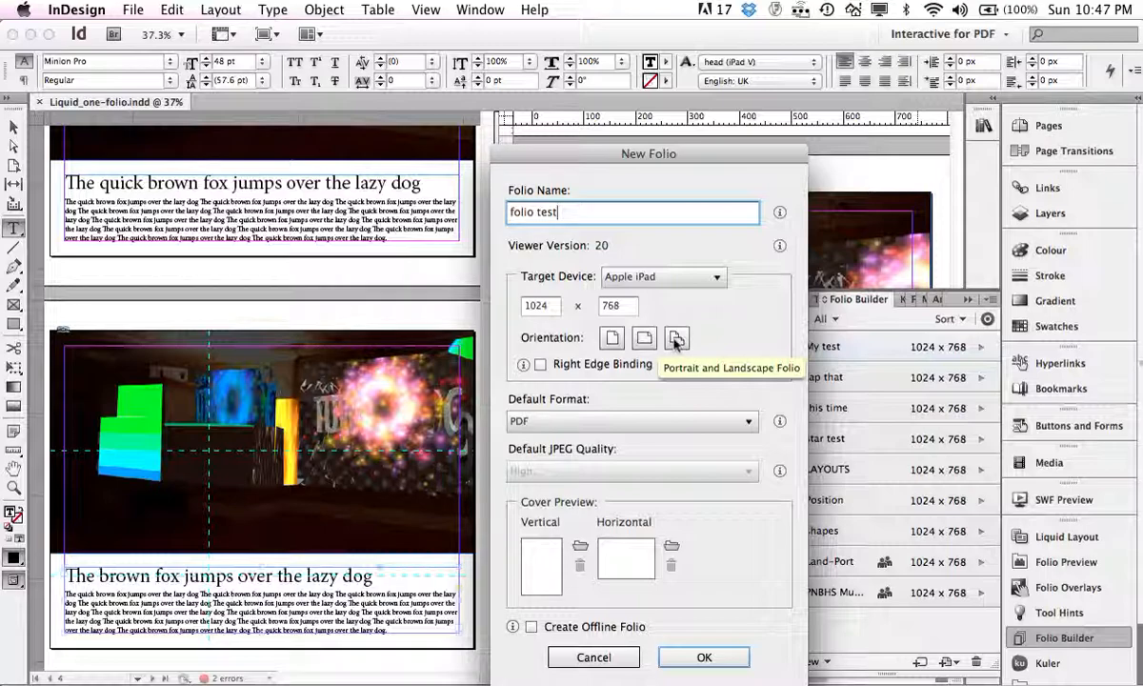
pyautogui.click(676, 340)
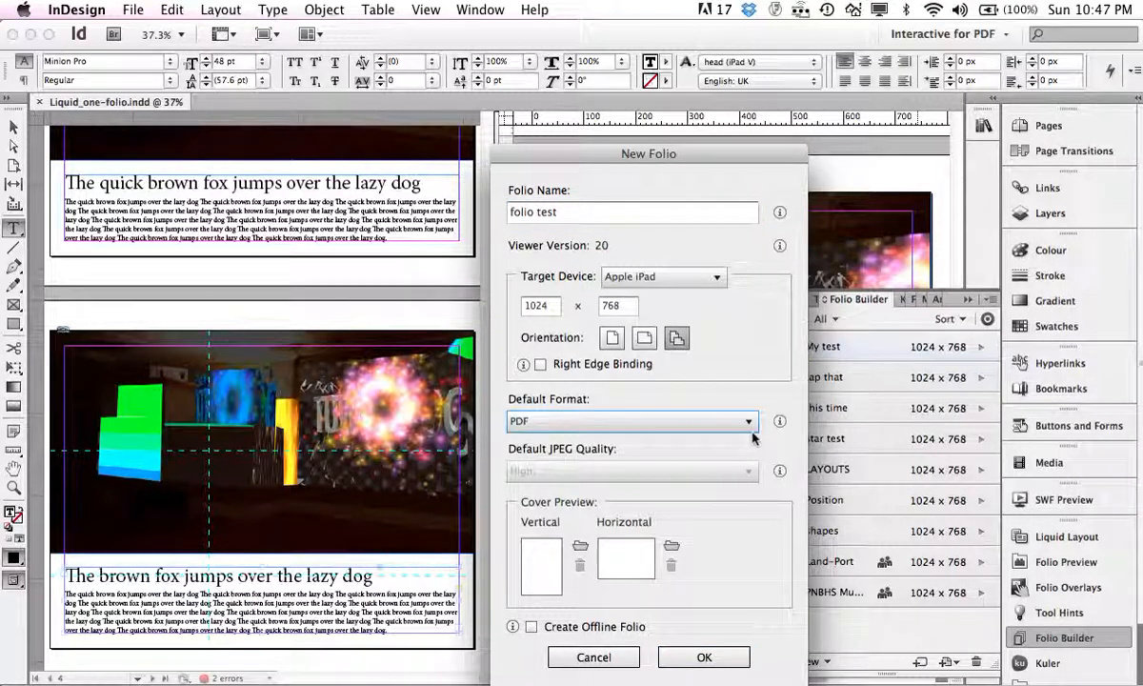
pyautogui.click(608, 424)
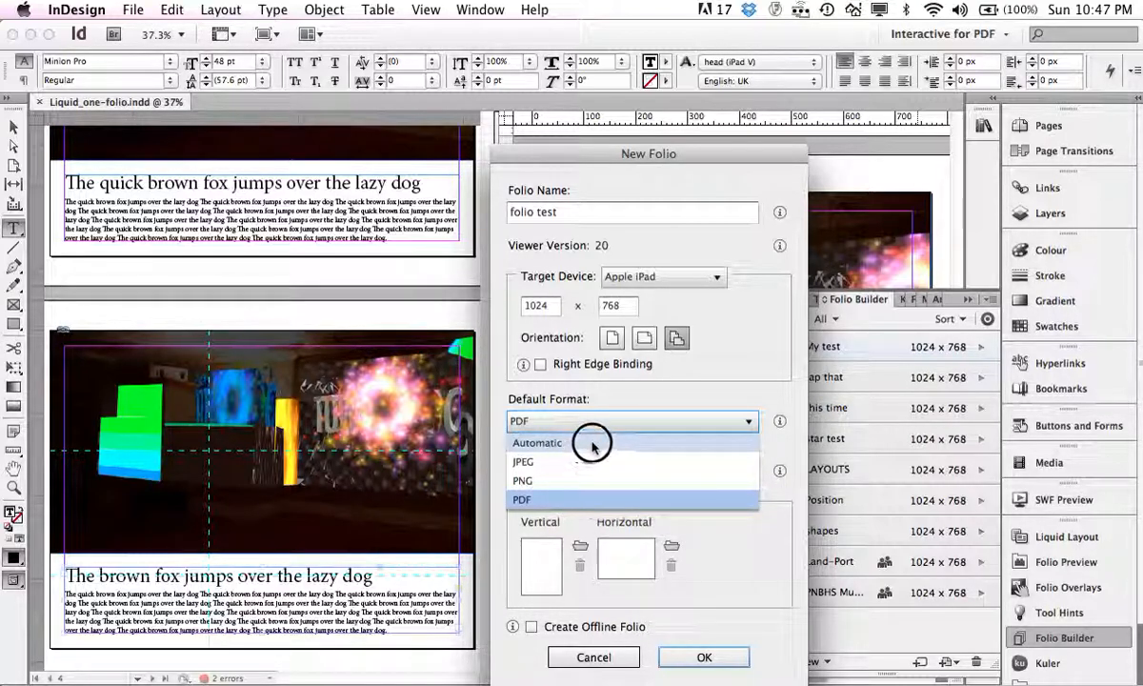
pyautogui.click(589, 444)
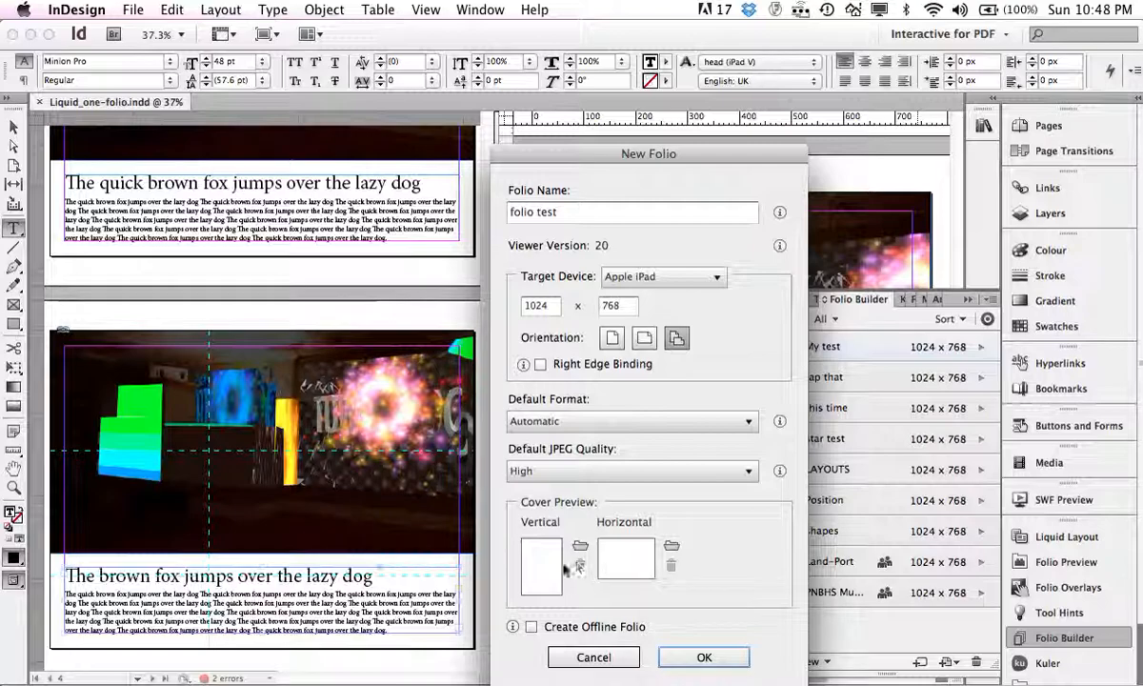
pyautogui.click(702, 658)
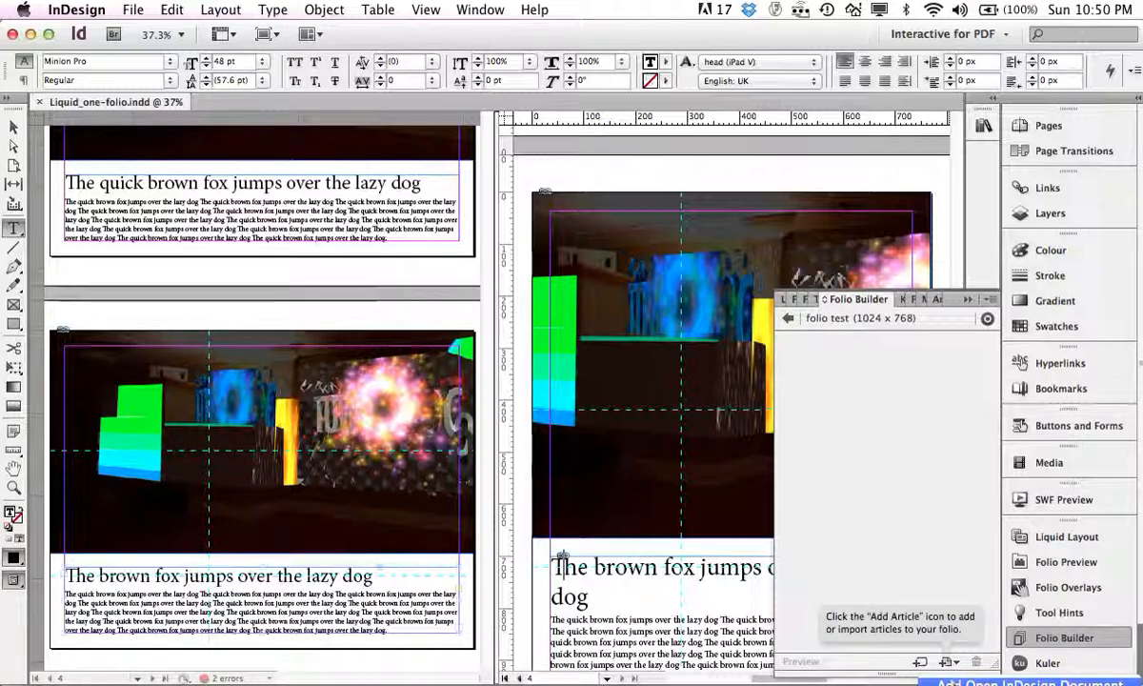
# Step: Add the open InDesign document to the folio as an article named art 1, with iPad V as portrait and iPad H as landscape layout
pyautogui.click(955, 683)
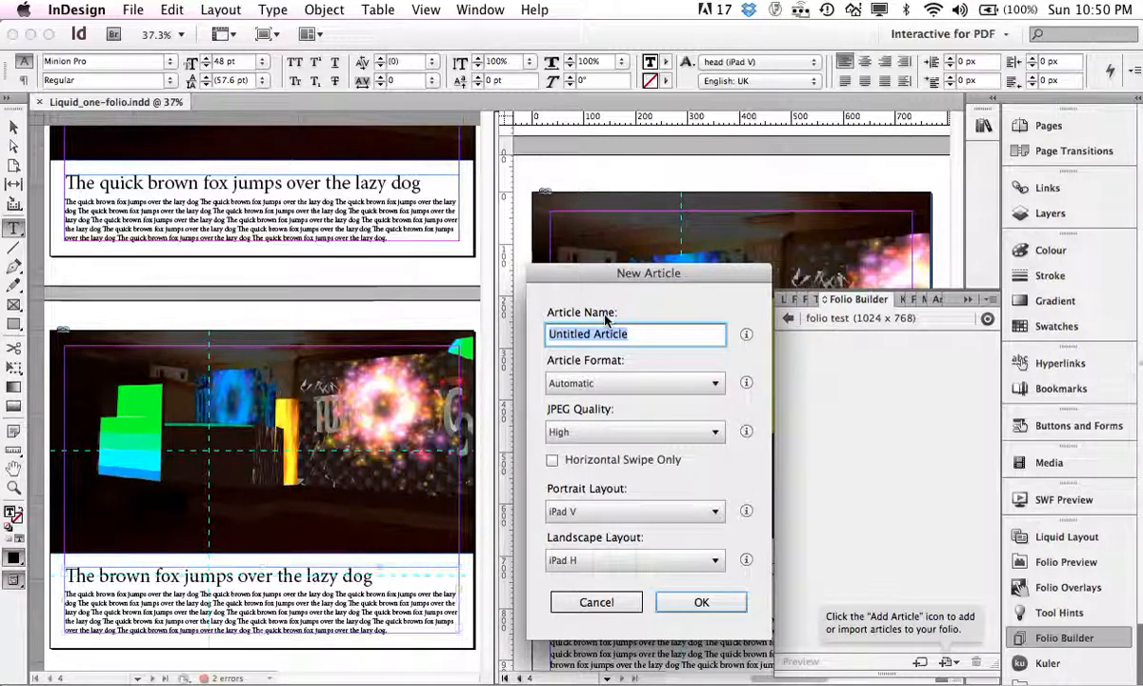
pyautogui.write('art 1')
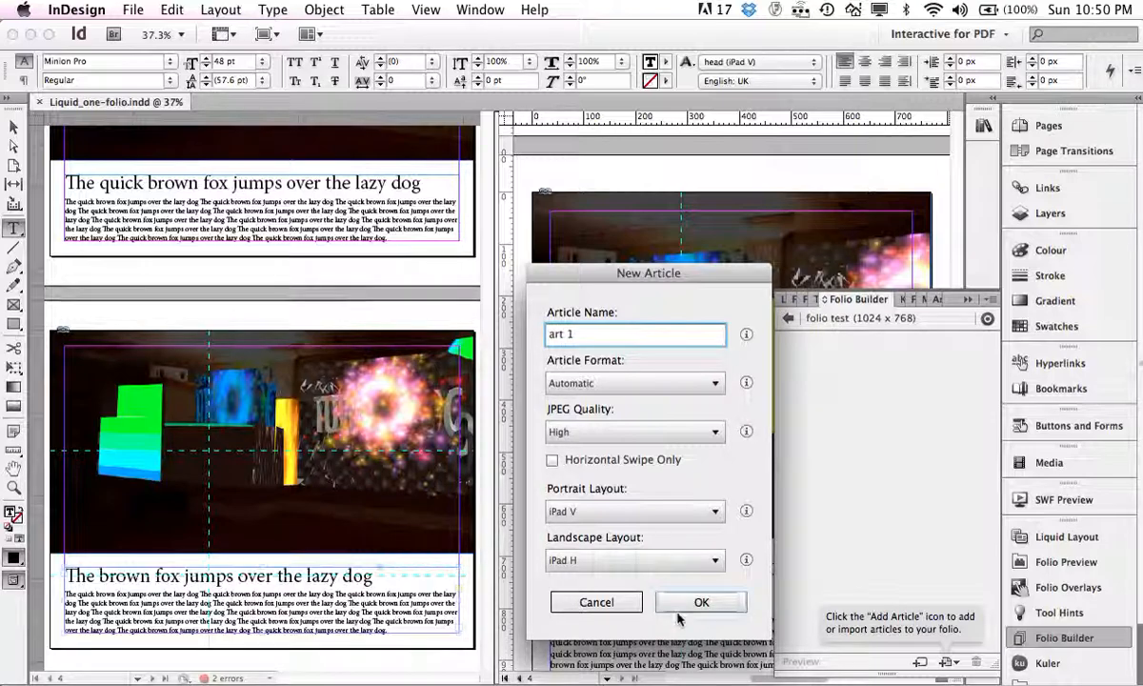
pyautogui.click(707, 598)
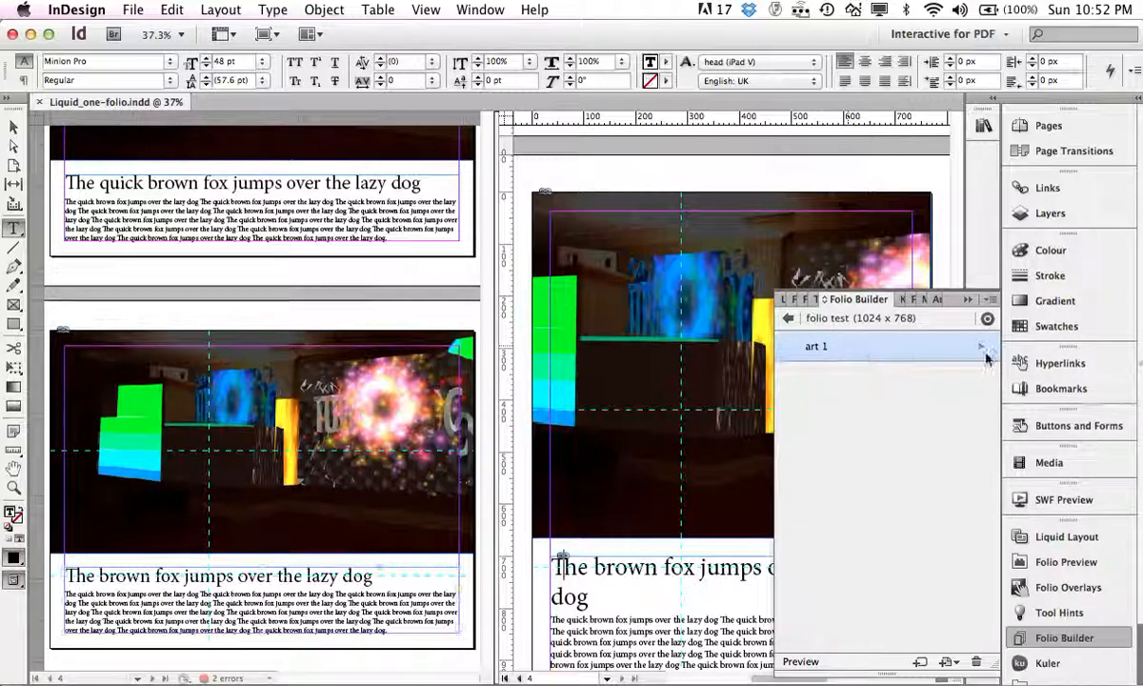
# Step: Reopen the folio test folio from the folio list, view the layouts inside art 1, and return to the list
pyautogui.click(787, 322)
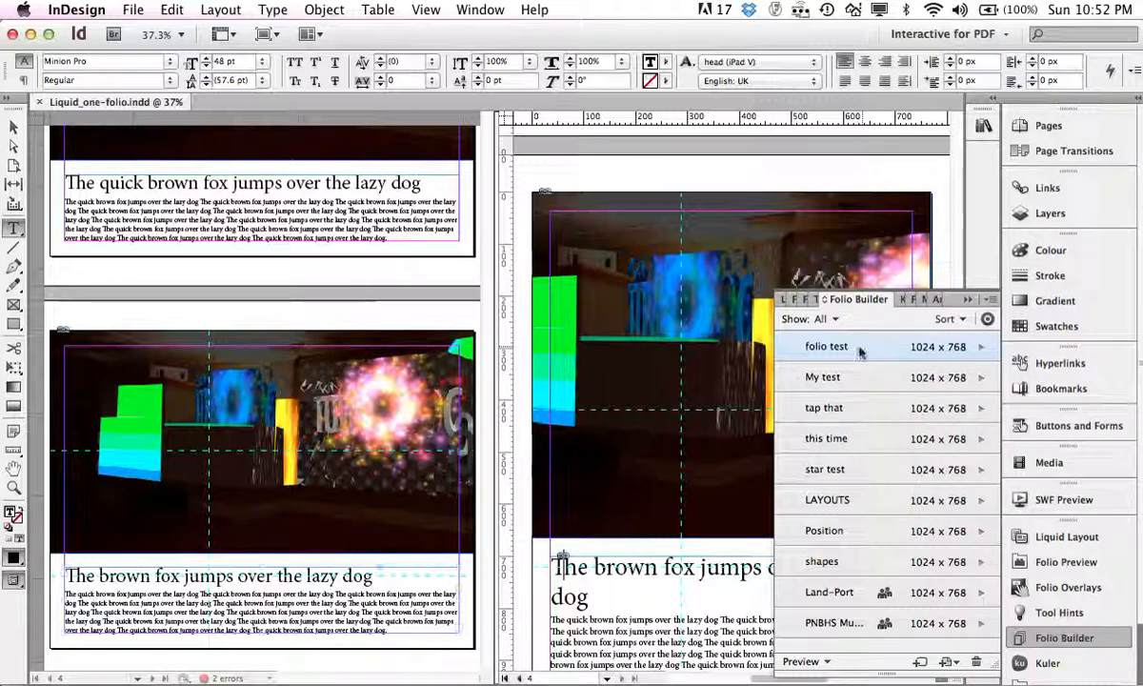
pyautogui.click(982, 351)
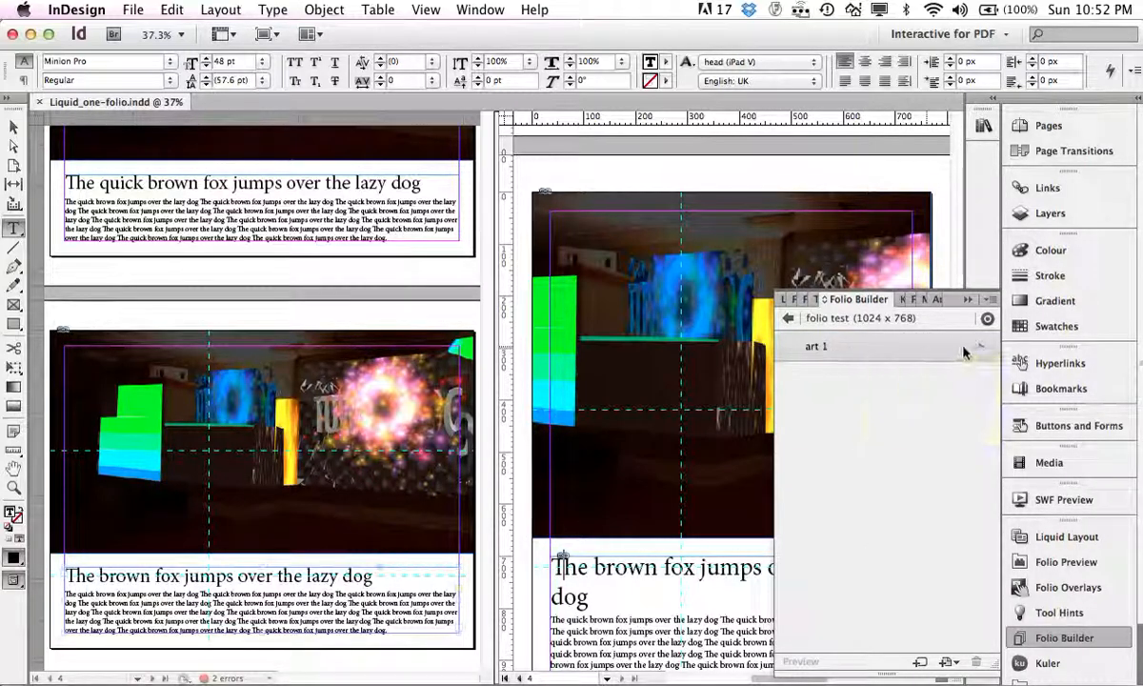
pyautogui.click(984, 351)
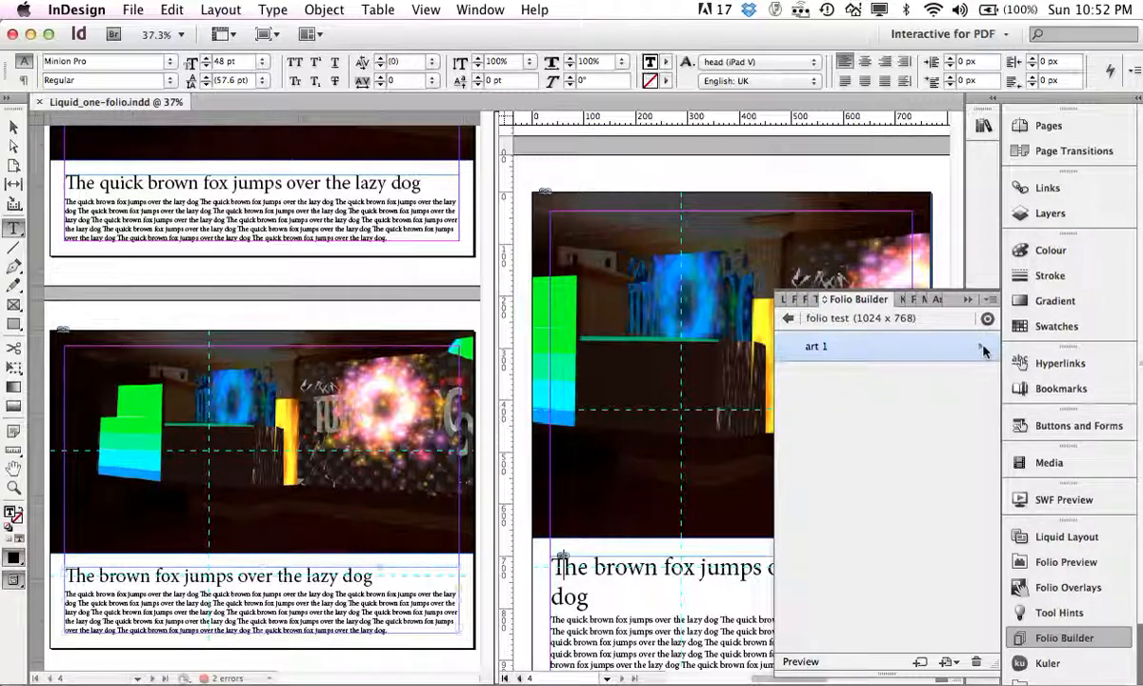
pyautogui.click(983, 351)
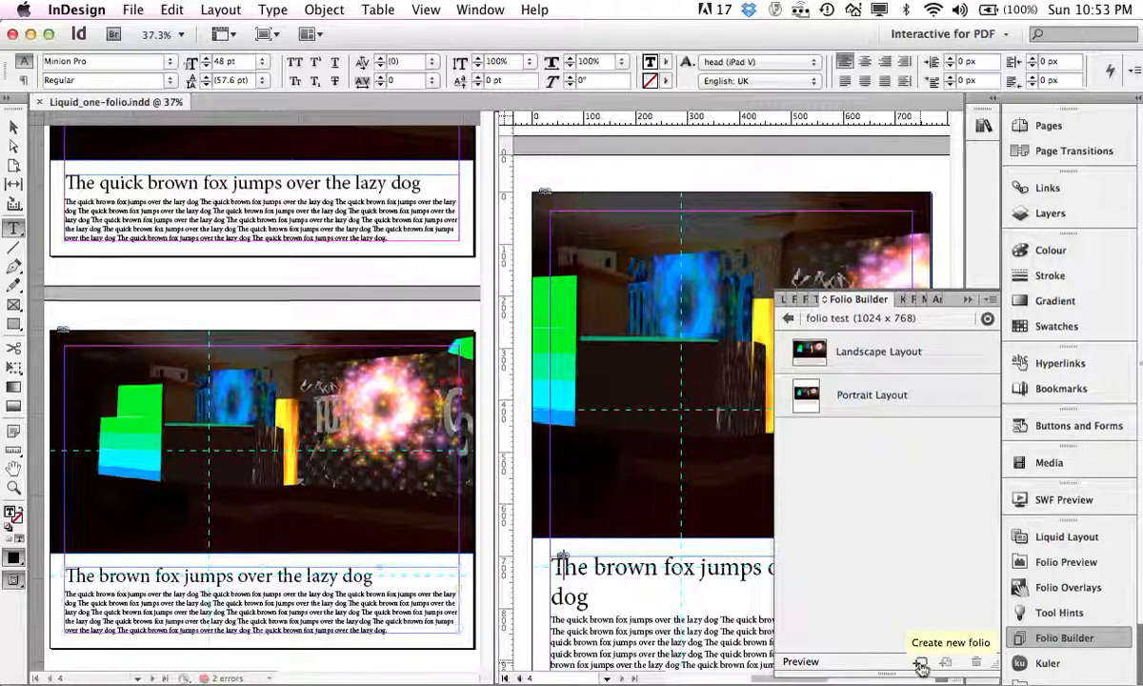
pyautogui.click(790, 320)
pyautogui.click(792, 321)
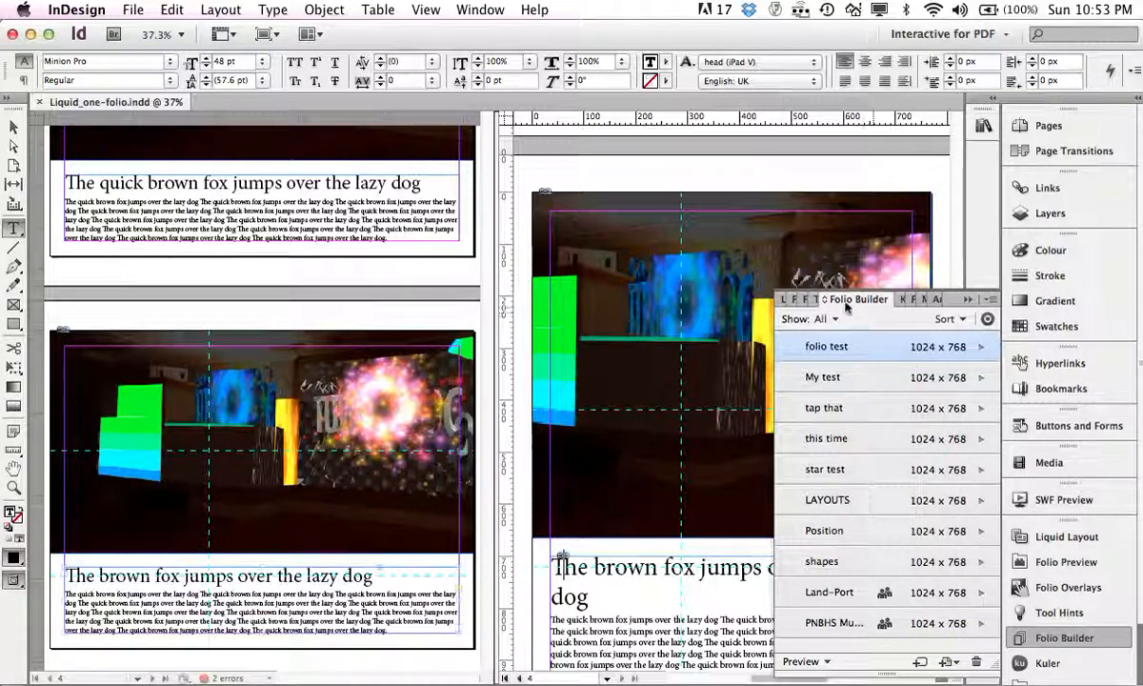
# Step: Preview the folio test folio on the desktop in Adobe Content Viewer and look through its landscape pages
pyautogui.moveTo(840, 345)
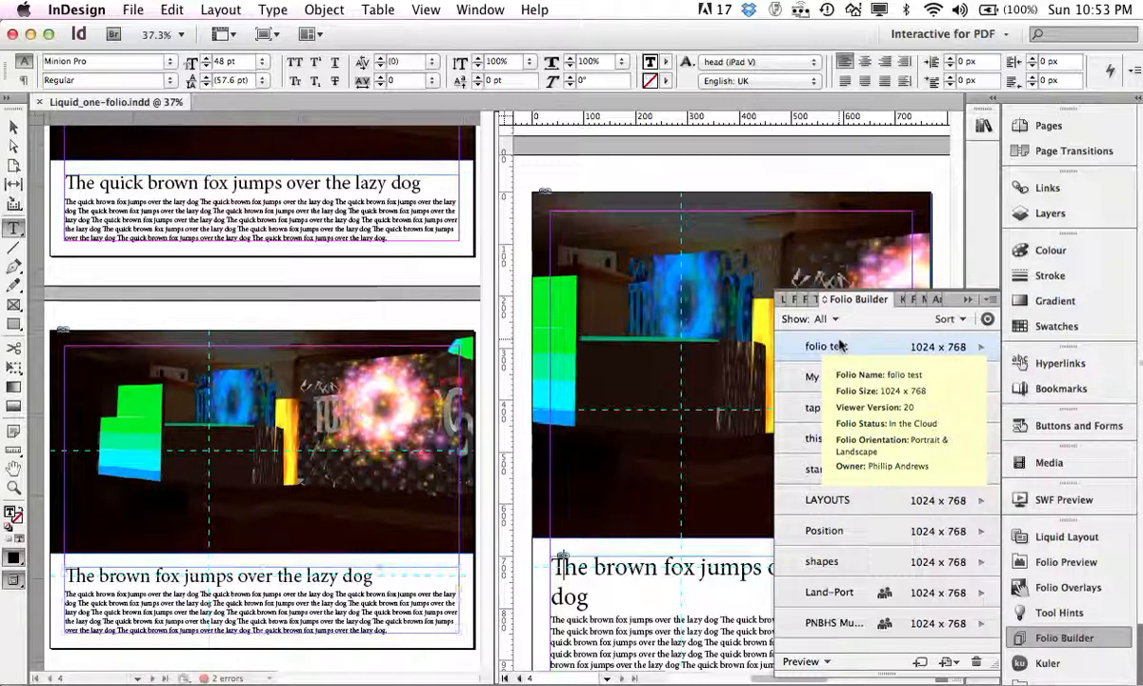
pyautogui.click(836, 347)
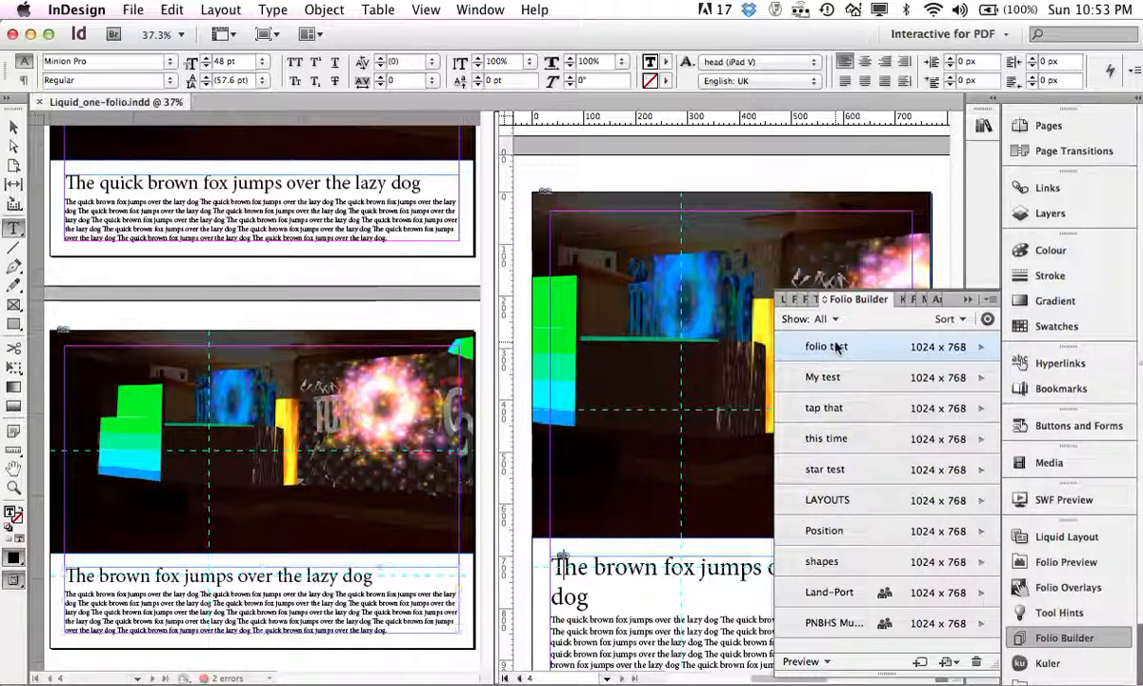
pyautogui.click(809, 663)
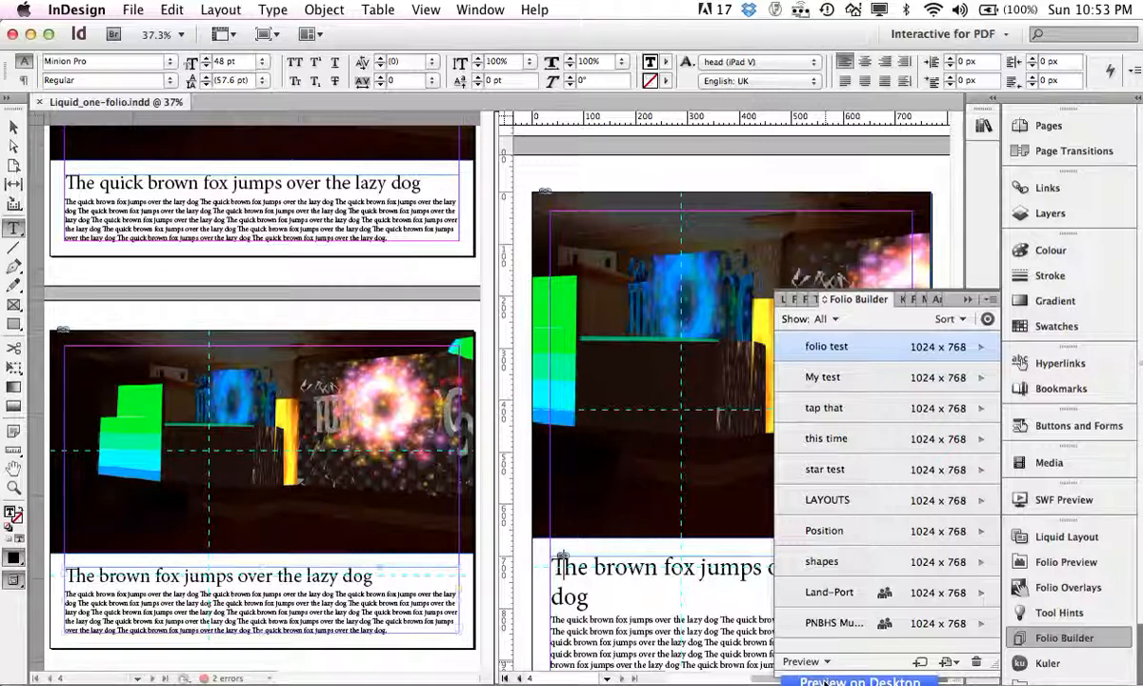
pyautogui.click(842, 678)
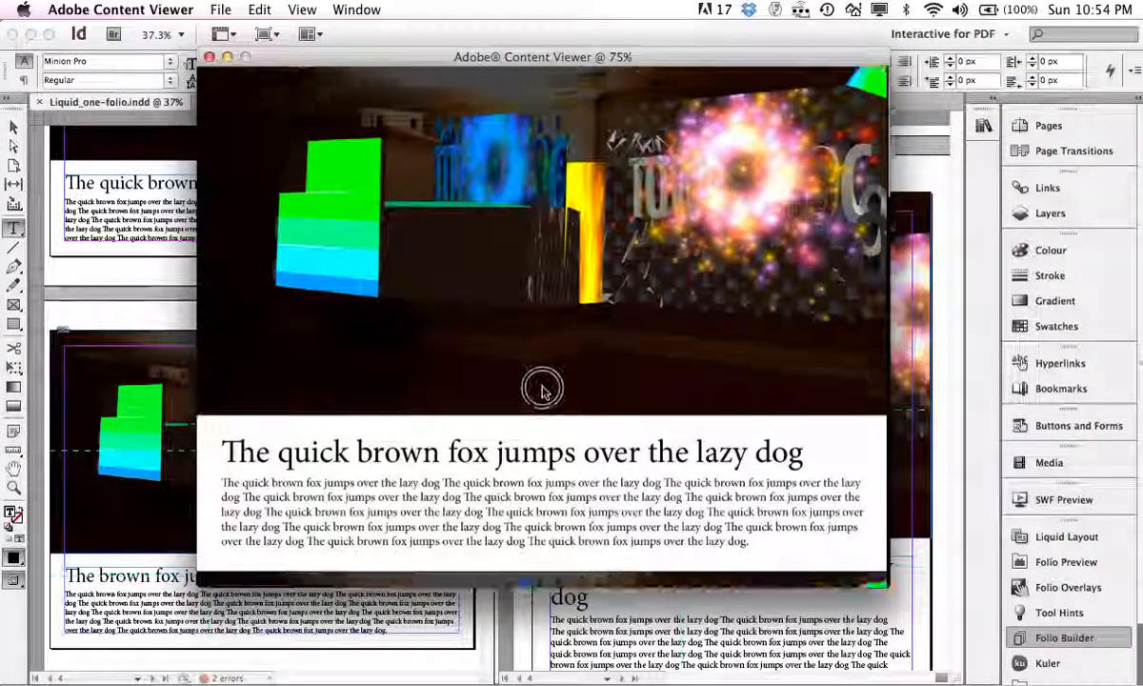
pyautogui.scroll(-3, 544, 434)
pyautogui.scroll(3, 569, 305)
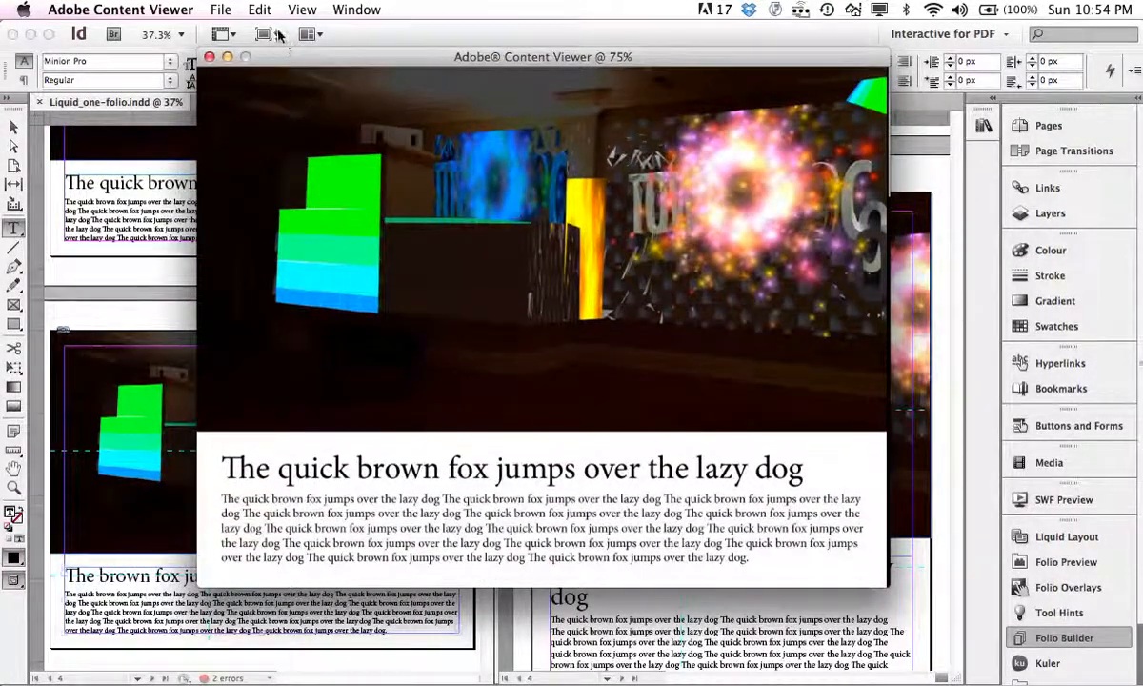
# Step: Switch the folio preview to portrait orientation and look through its pages
pyautogui.click(302, 9)
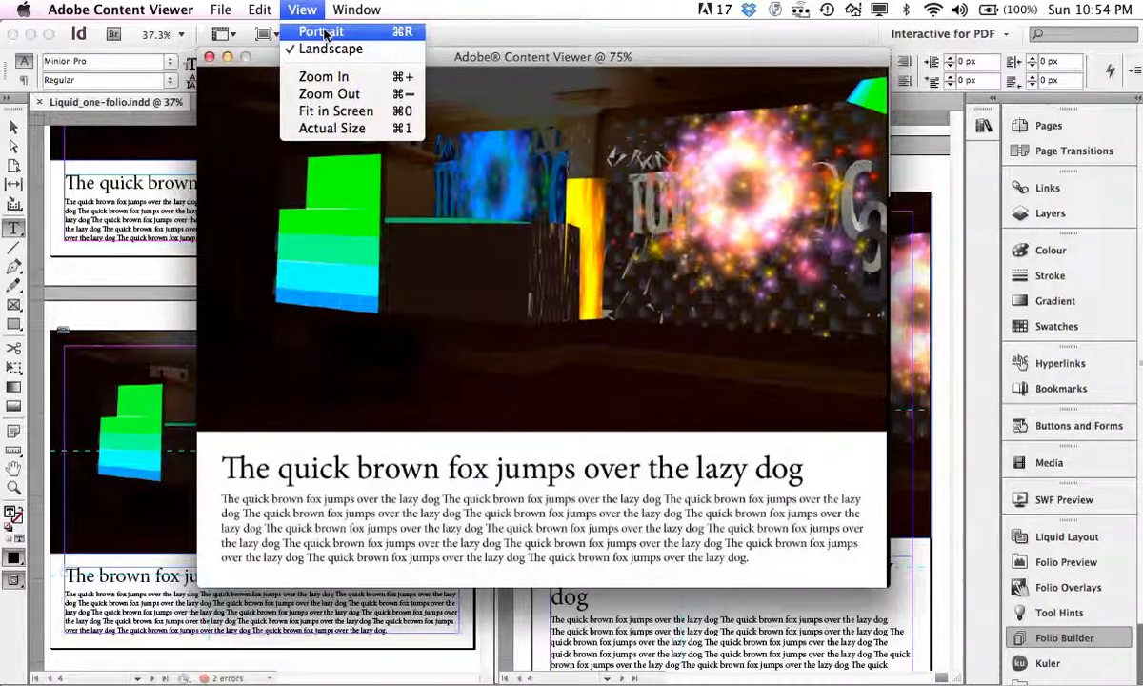
pyautogui.click(324, 34)
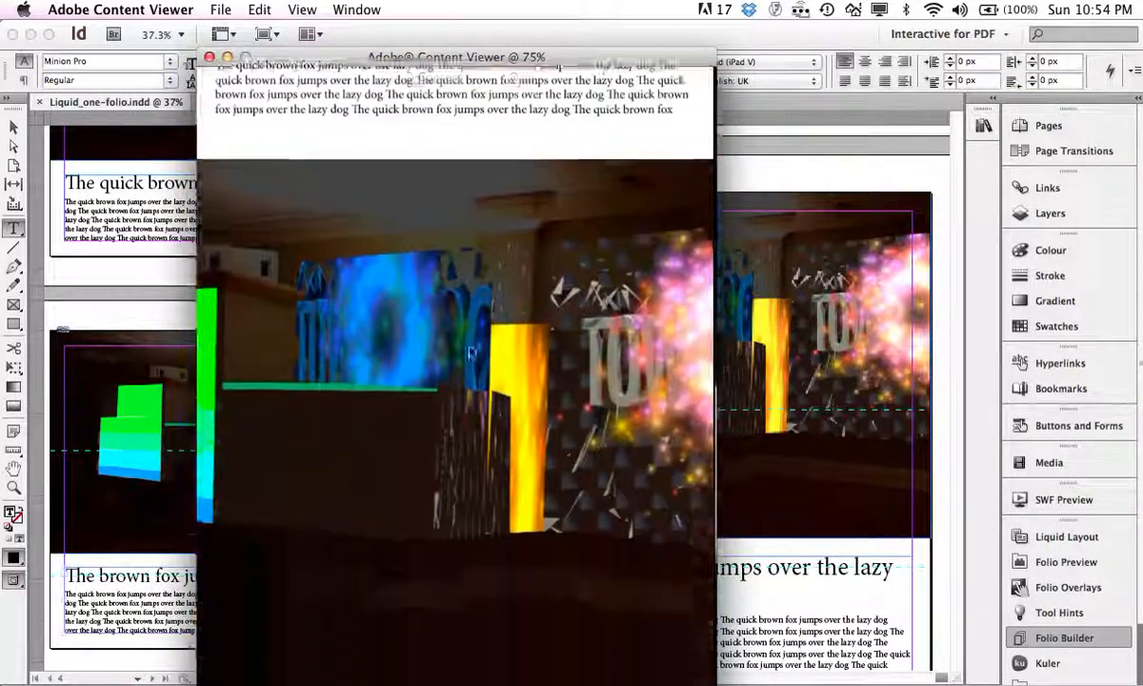
pyautogui.click(439, 455)
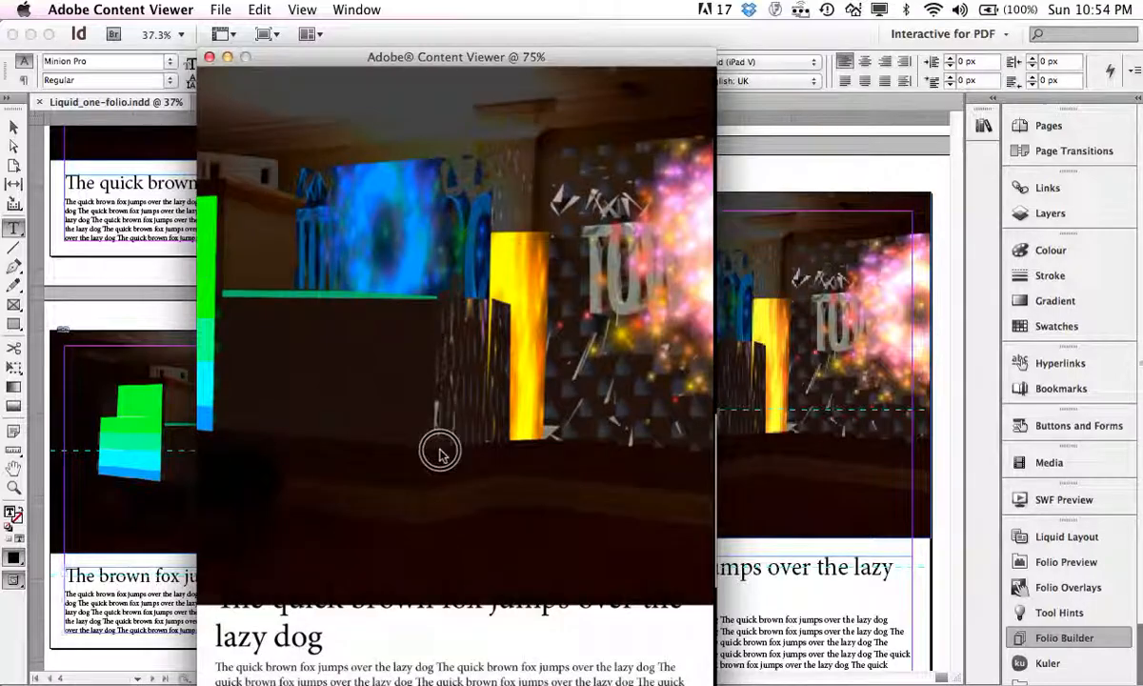
pyautogui.moveTo(457, 415); pyautogui.dragTo(493, 327)
pyautogui.moveTo(482, 379); pyautogui.dragTo(518, 219)
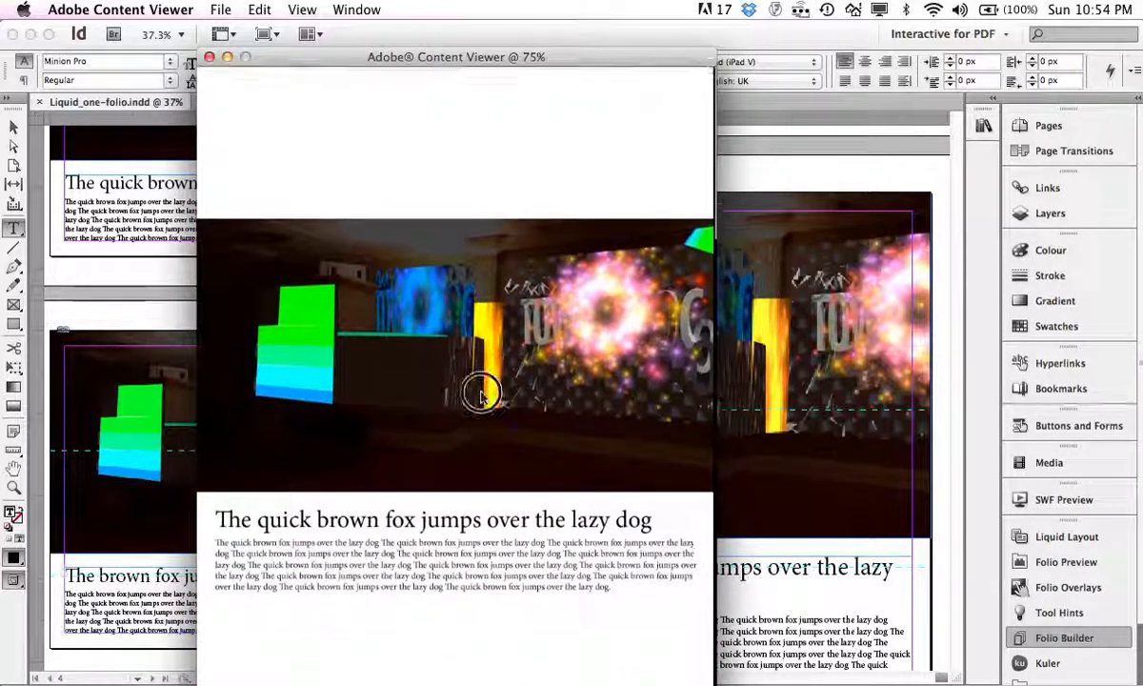
pyautogui.moveTo(477, 391); pyautogui.dragTo(294, 83)
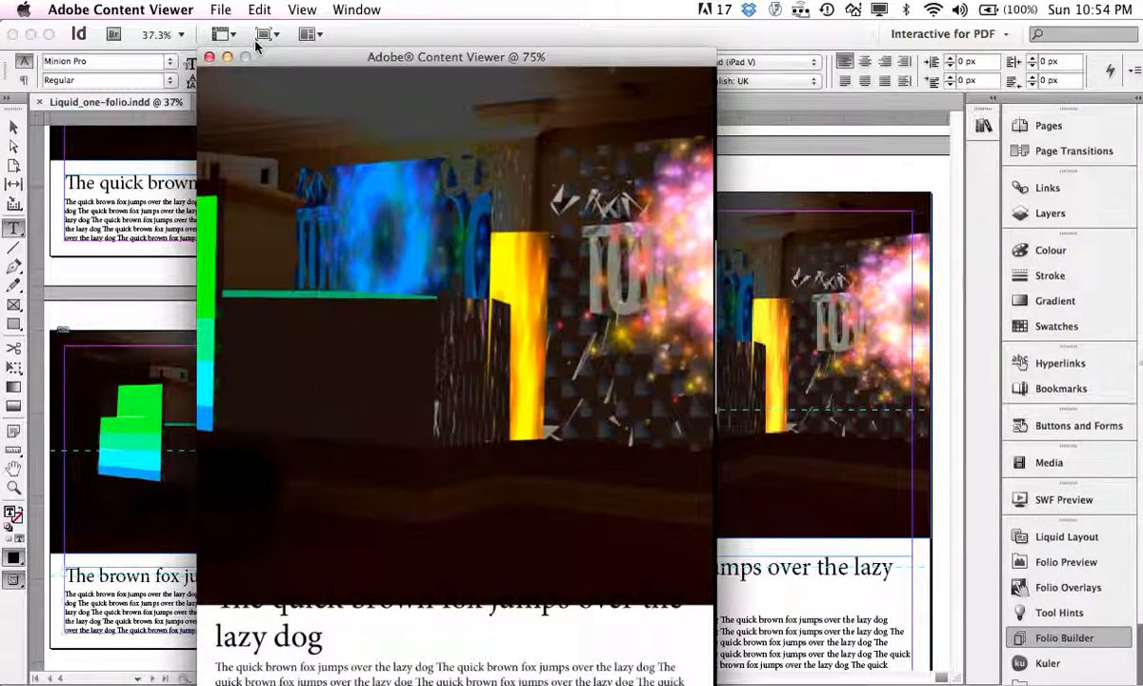
# Step: Return the folio preview to landscape orientation
pyautogui.click(246, 58)
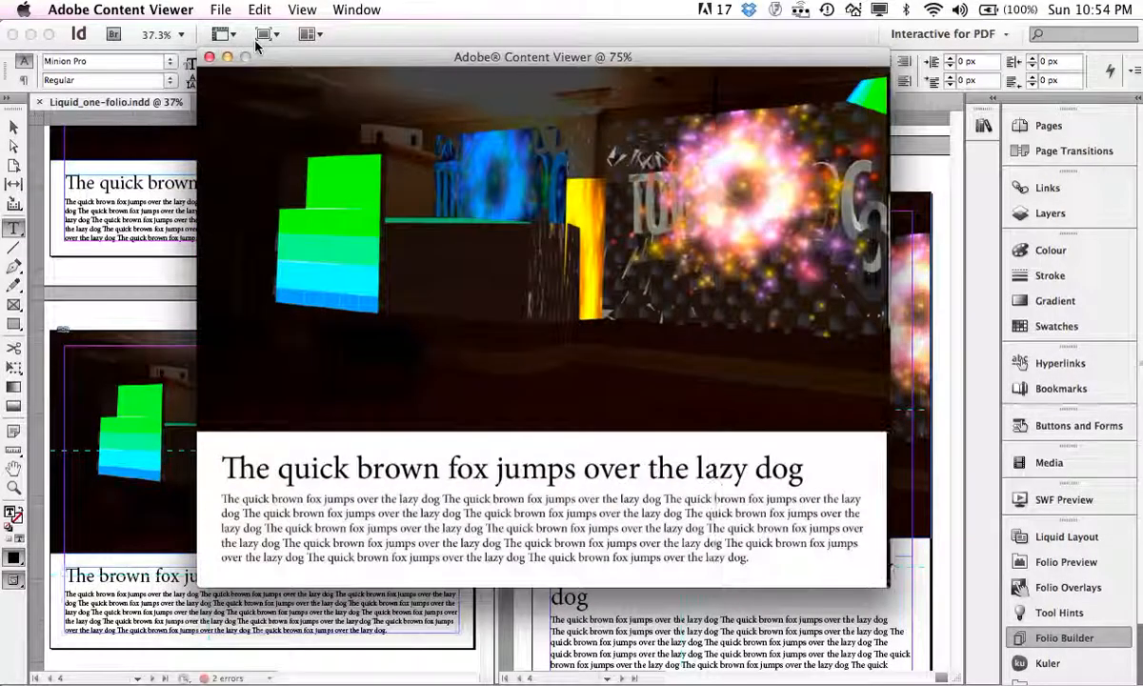
pyautogui.click(302, 9)
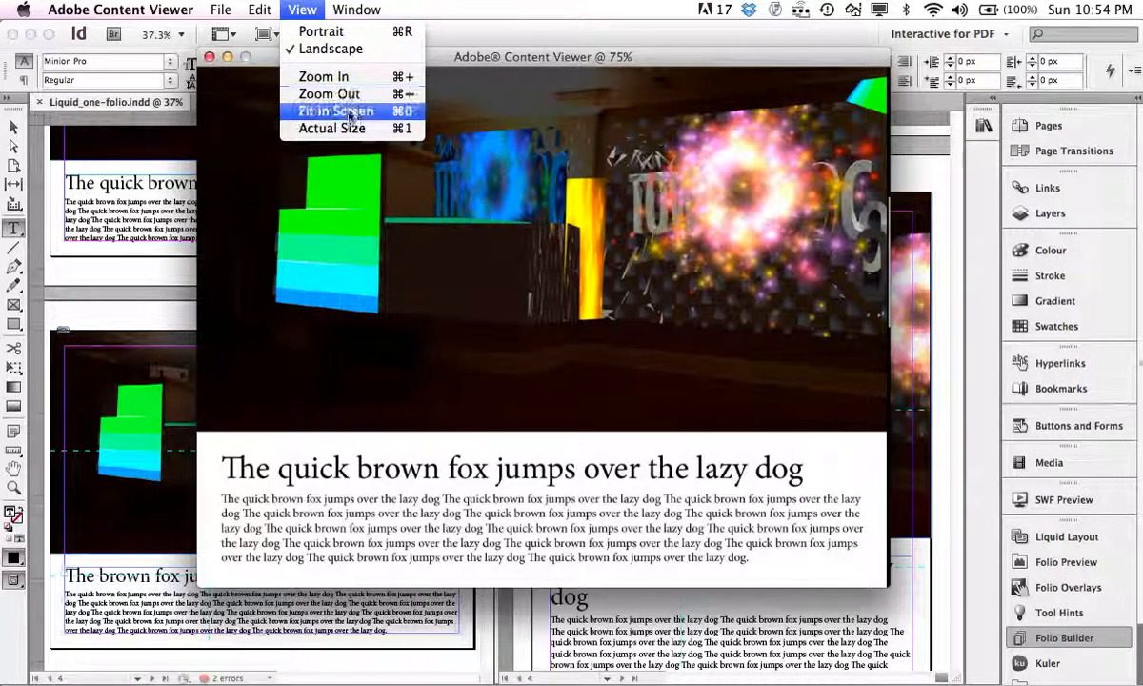
pyautogui.click(524, 63)
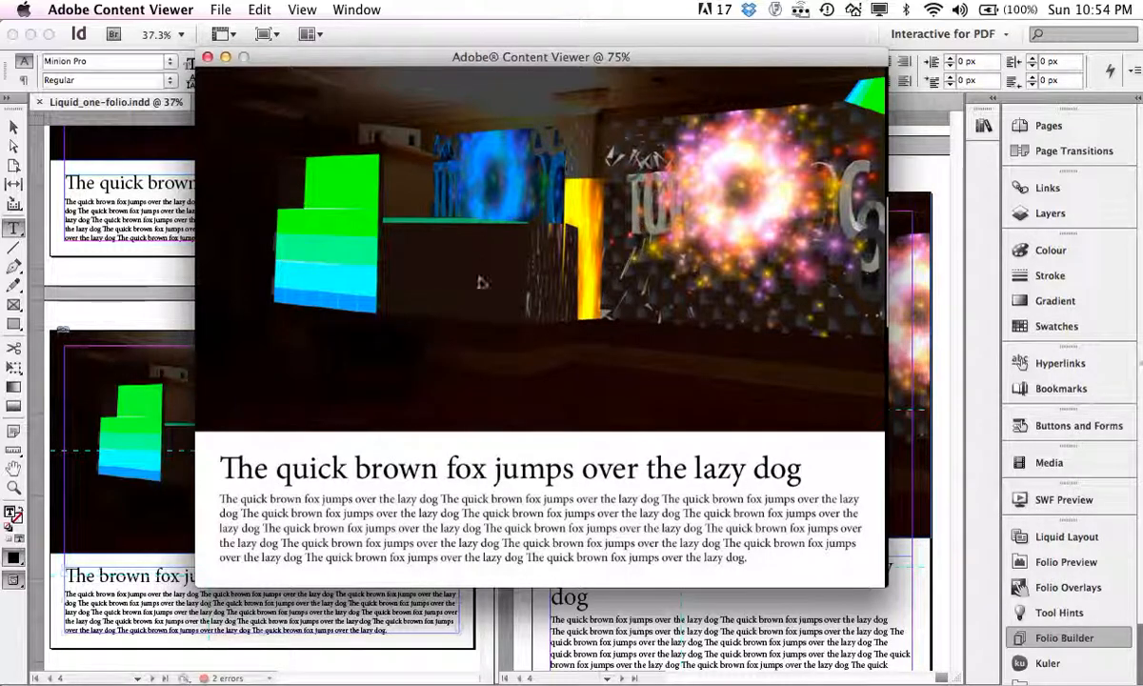